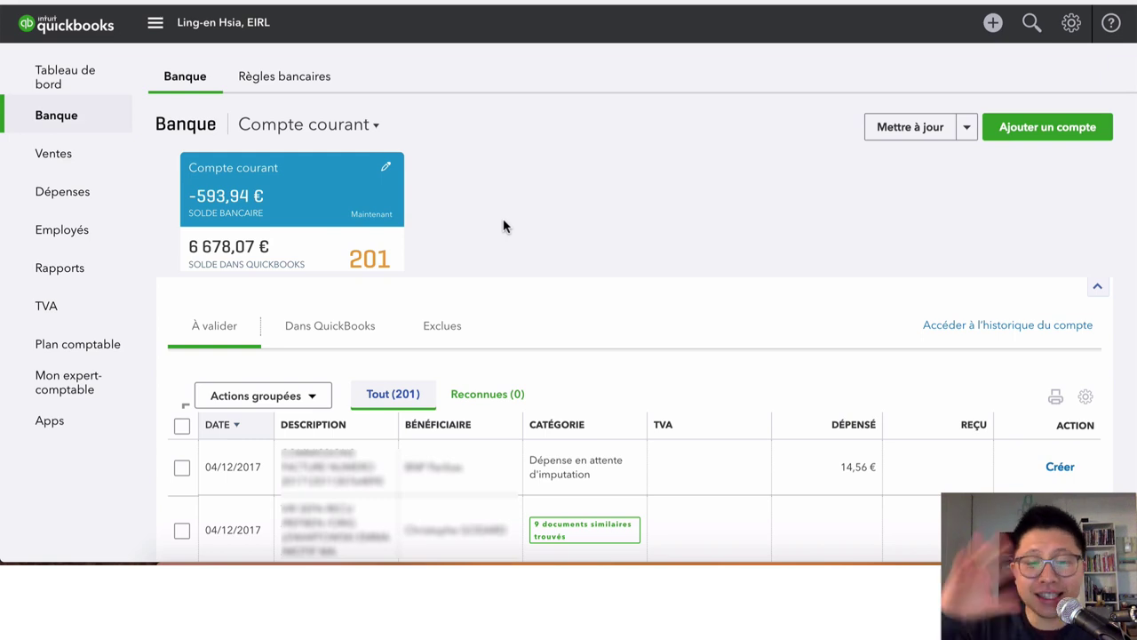
- Review the dates, categories and amounts of the current account's bank transactions awaiting validation
scroll(503, 225, down, 5)
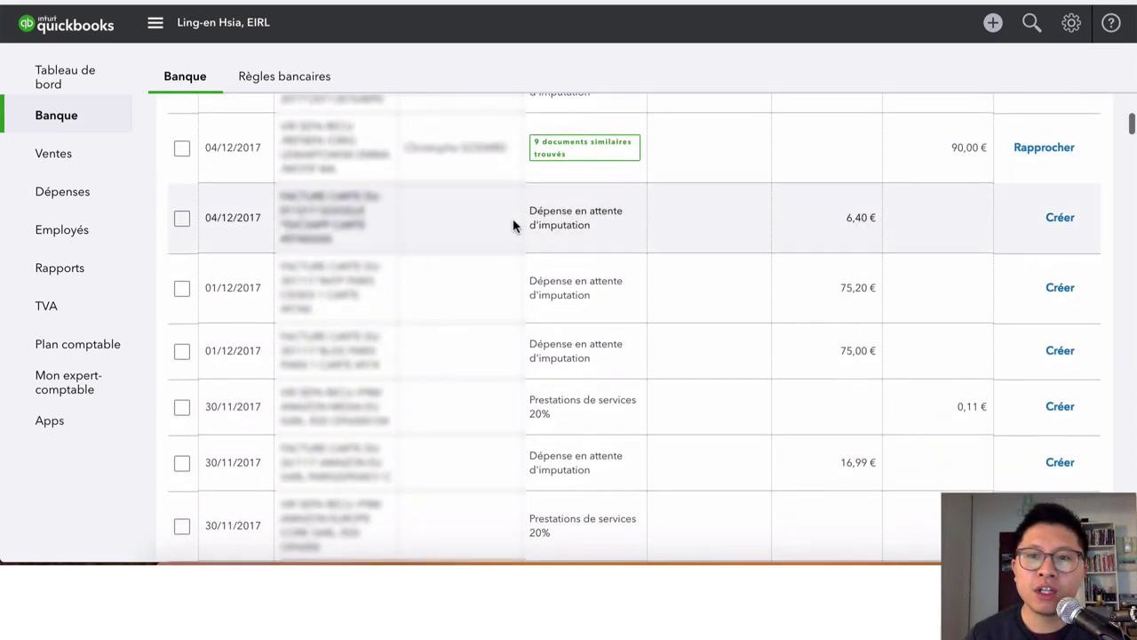
scroll(918, 236, up, 2)
scroll(881, 195, down, 2)
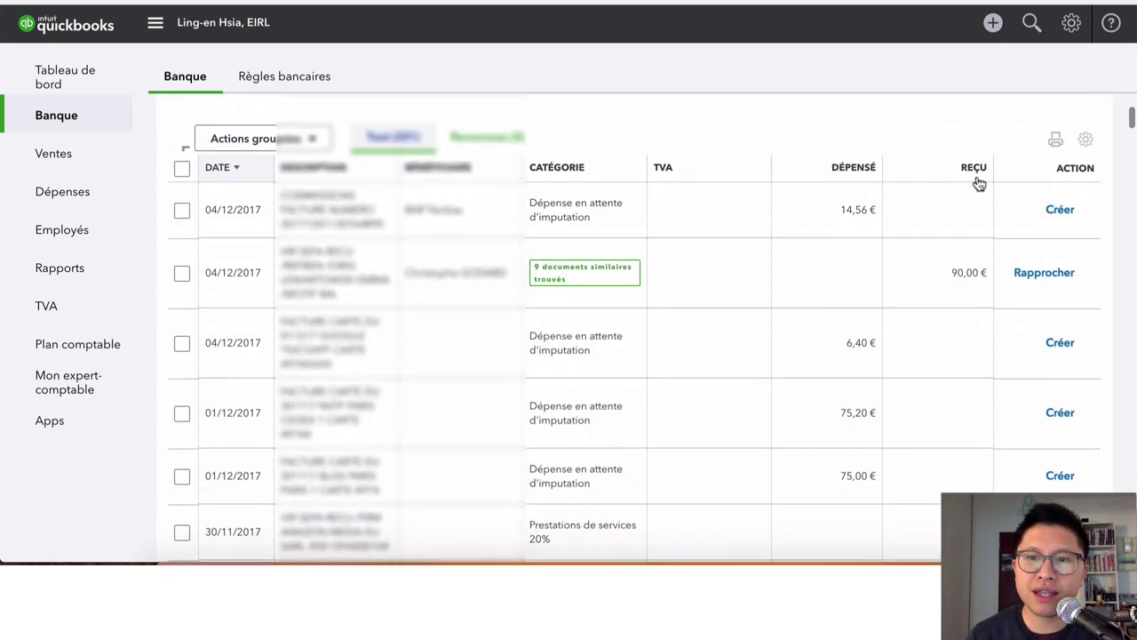
scroll(807, 234, down, 10)
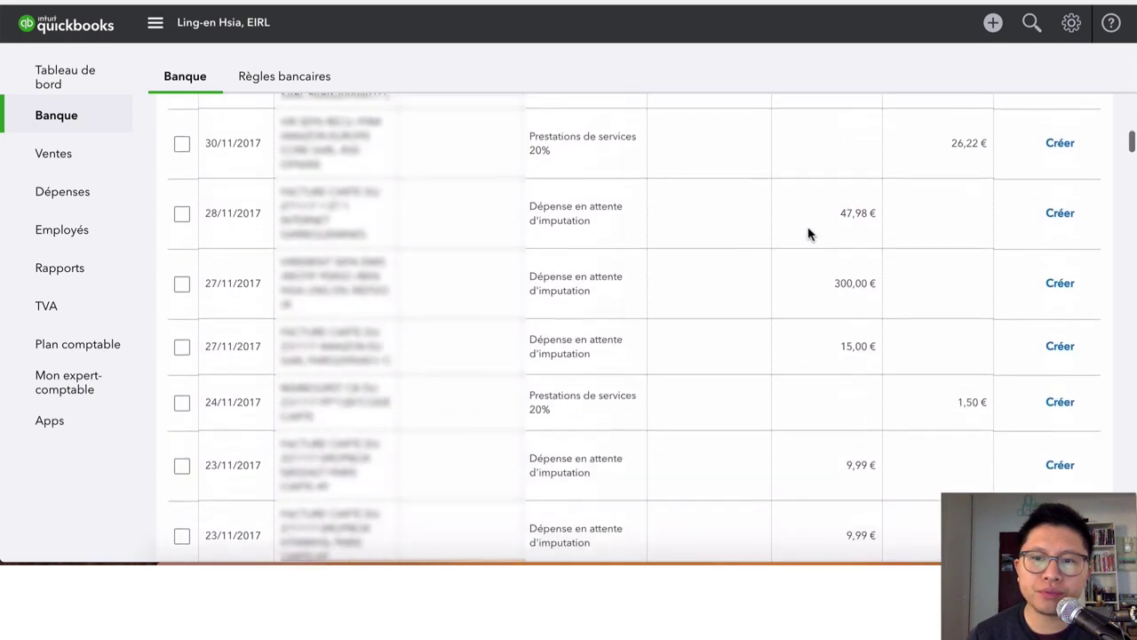
scroll(223, 190, down, 9)
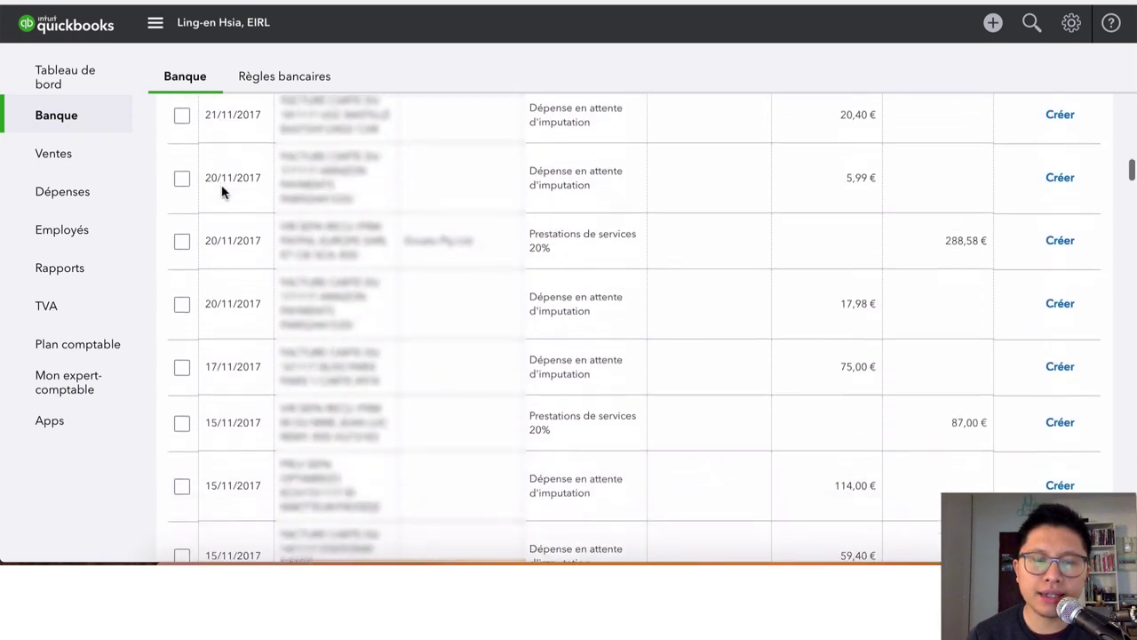
scroll(223, 190, down, 9)
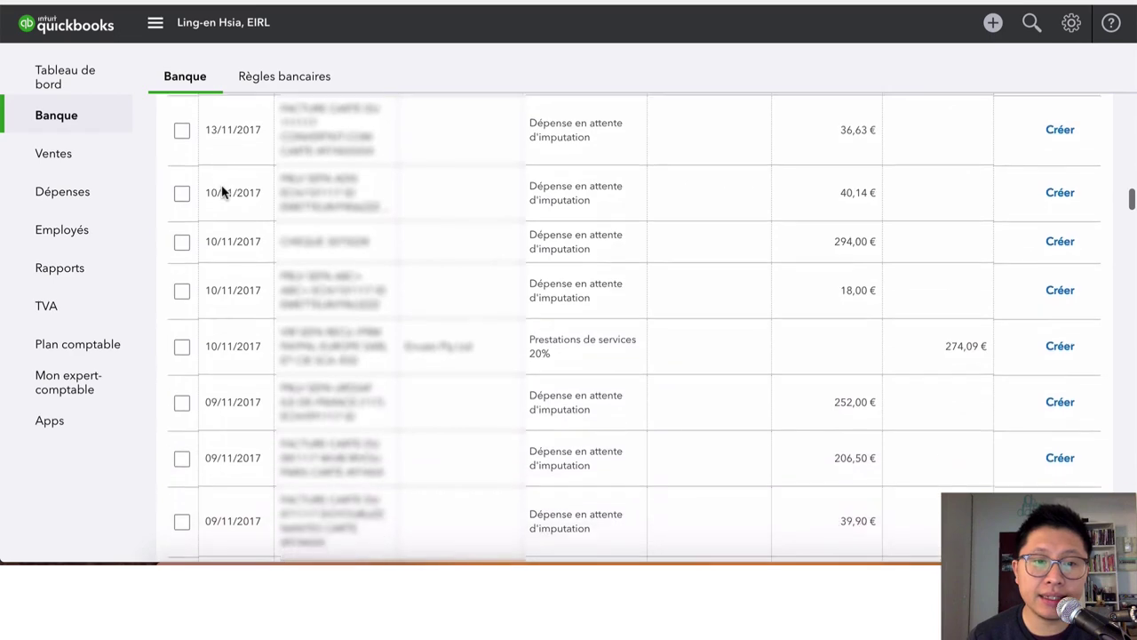
scroll(223, 190, down, 9)
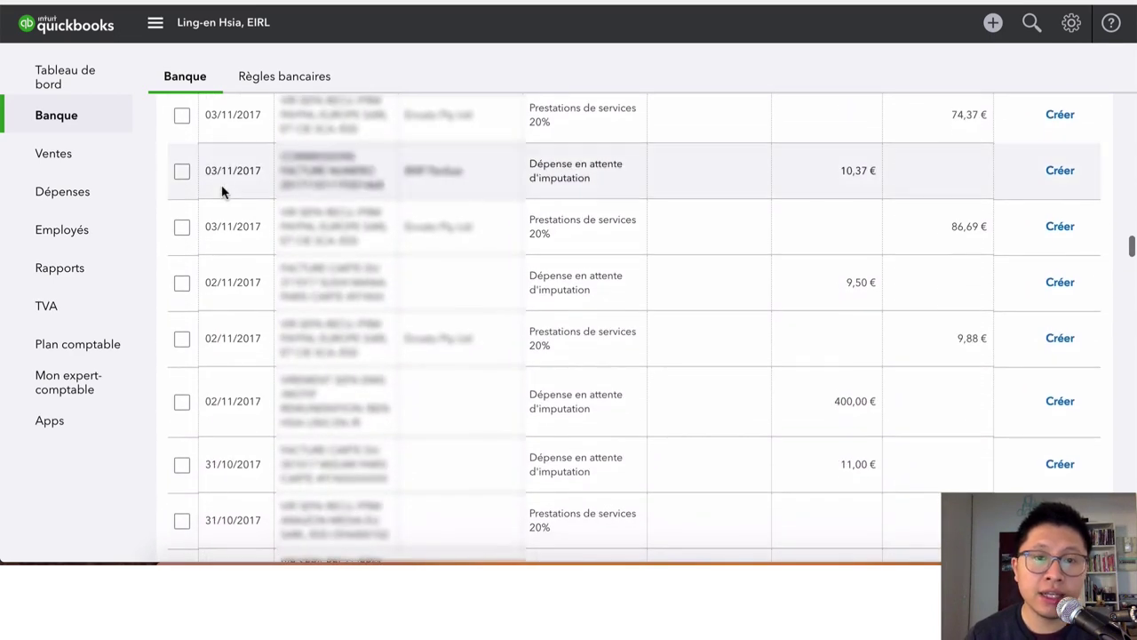
scroll(223, 190, down, 9)
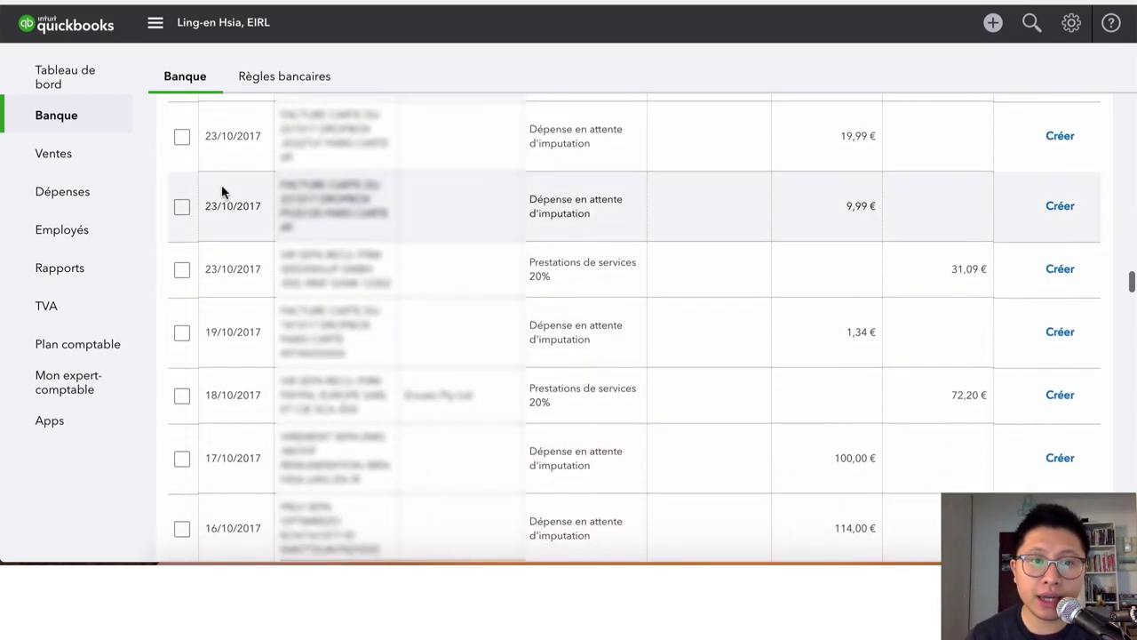
scroll(223, 190, down, 4)
scroll(223, 190, up, 15)
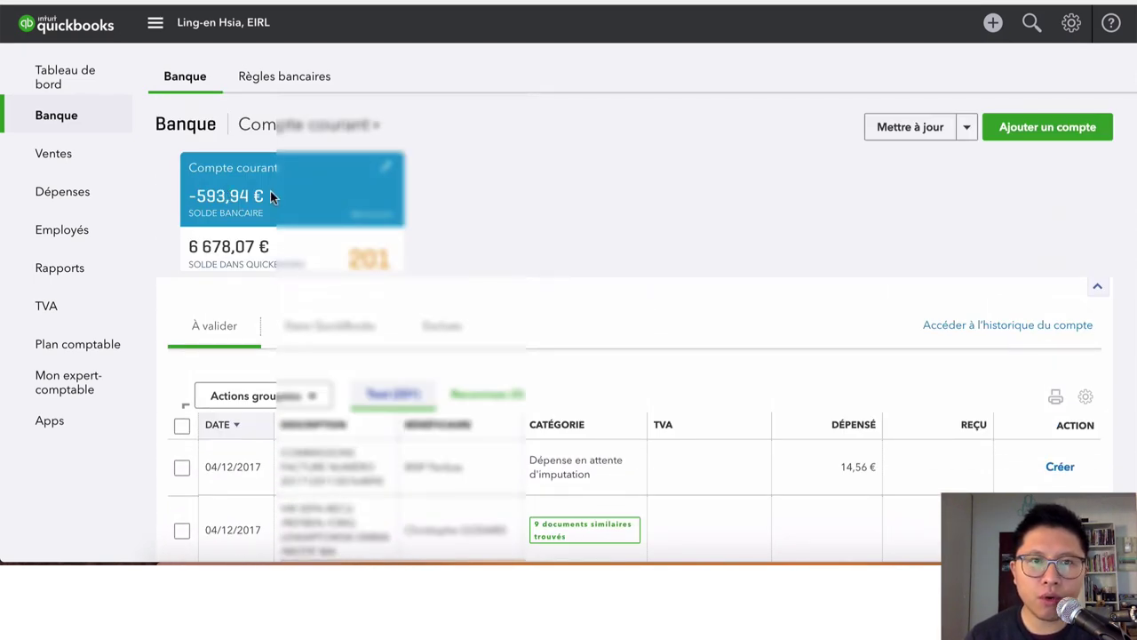
- Open the 90,00 € receipt dated 04/12/2017 and review its suggested invoice matches
scroll(270, 193, down, 5)
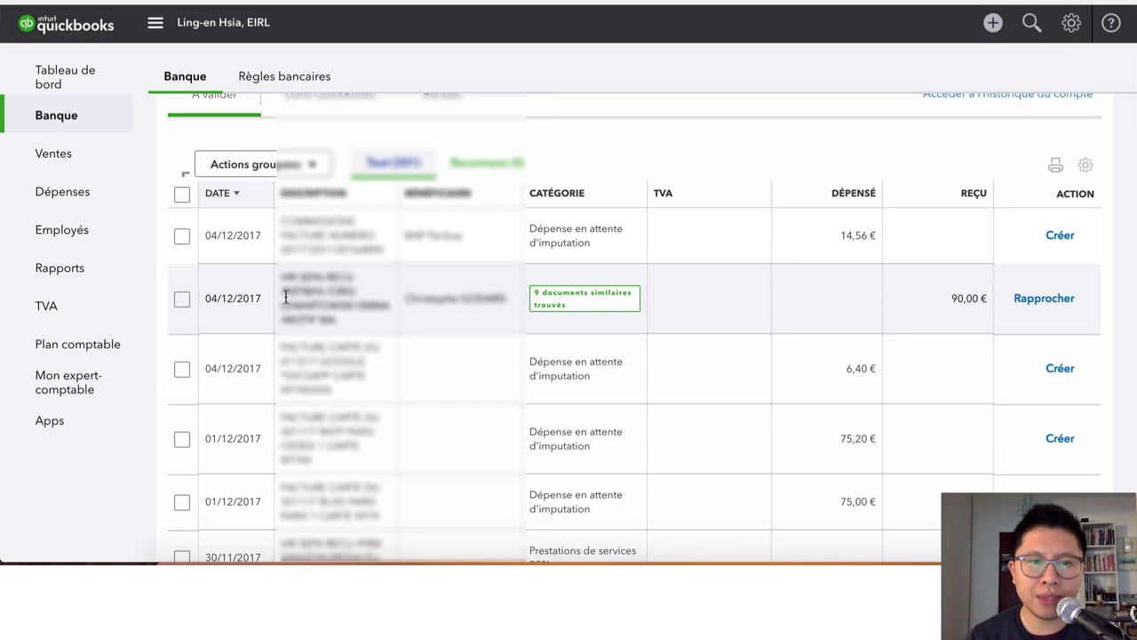
scroll(347, 294, down, 1)
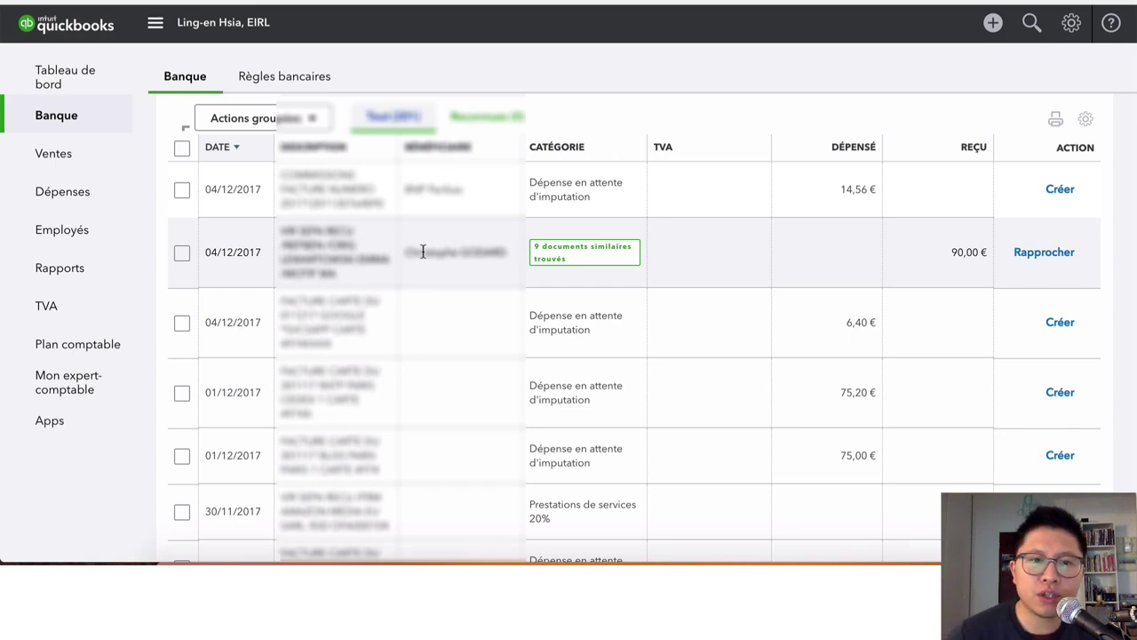
scroll(423, 252, down, 1)
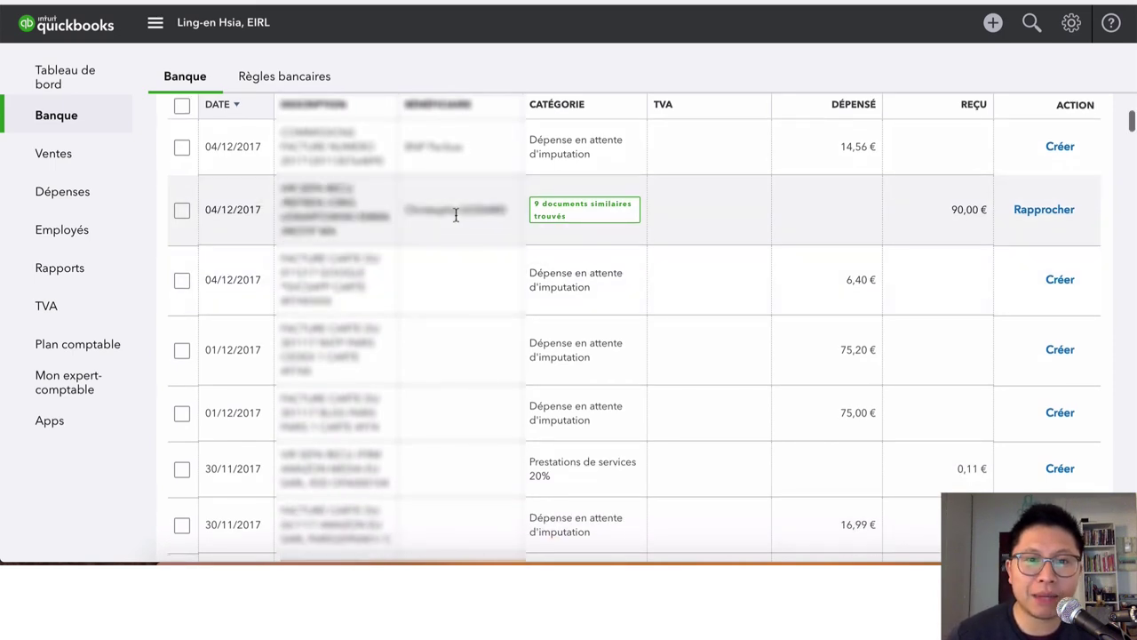
click(456, 215)
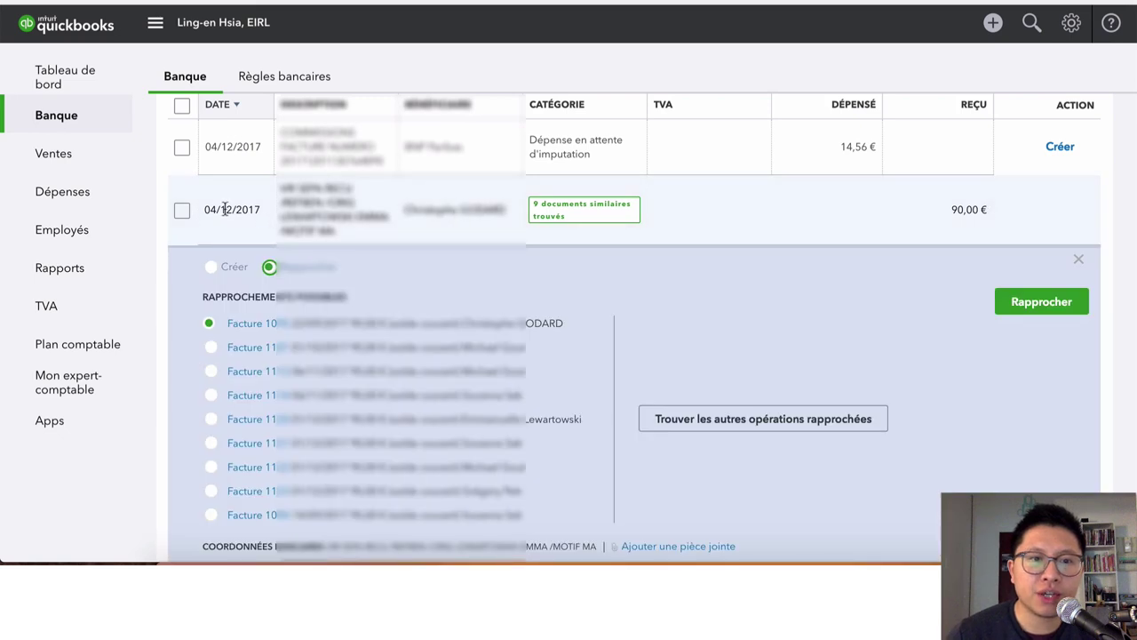
scroll(275, 215, down, 2)
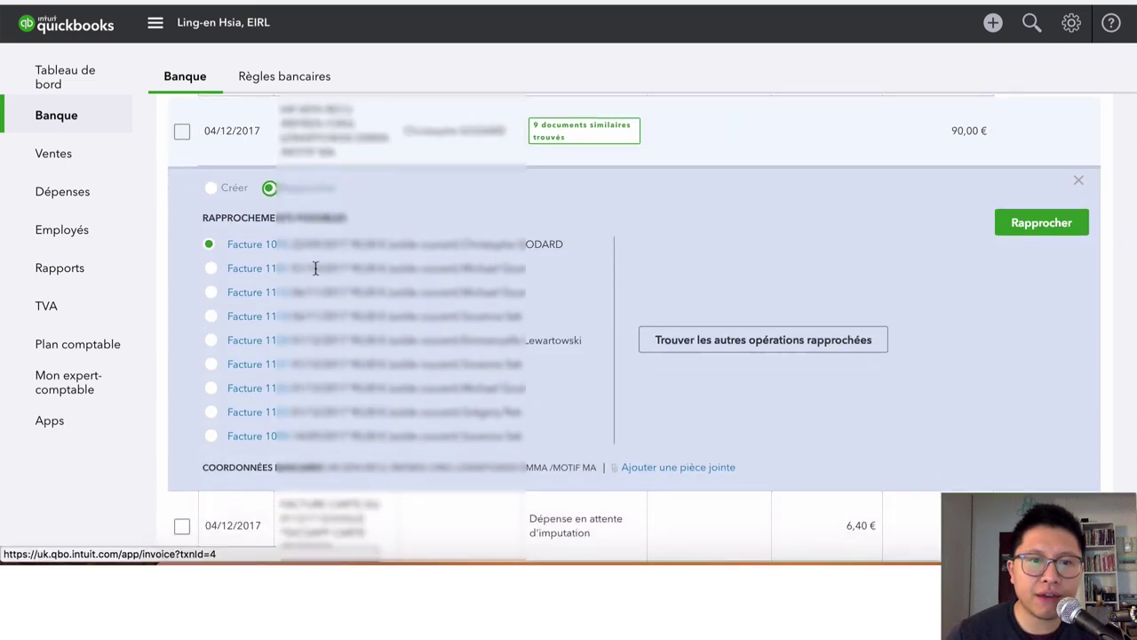
scroll(287, 330, down, 1)
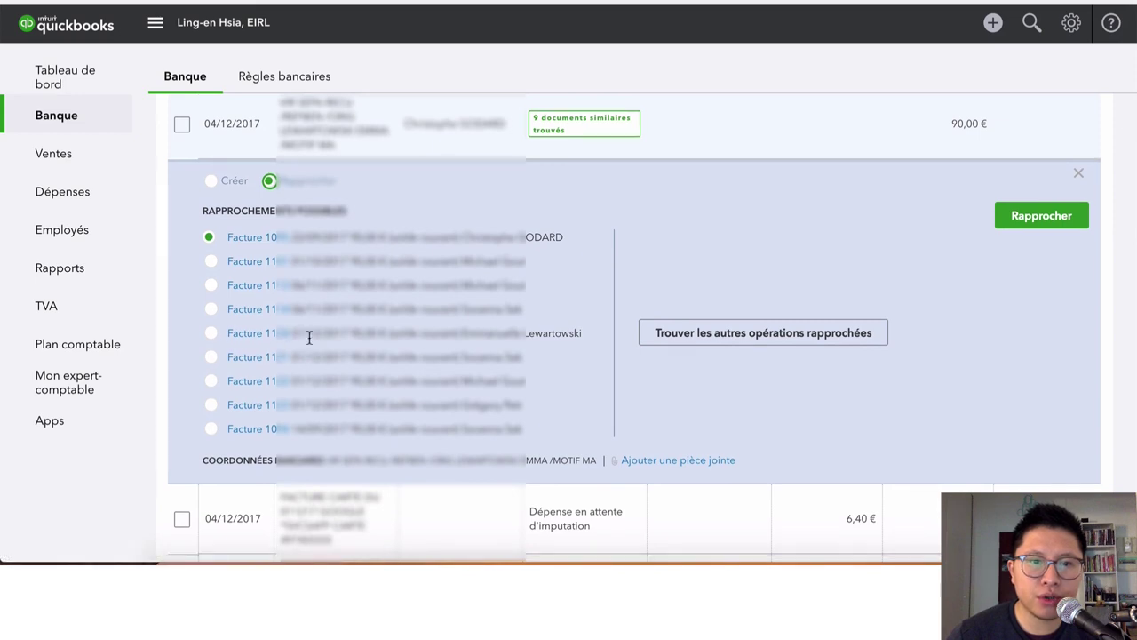
scroll(313, 335, up, 1)
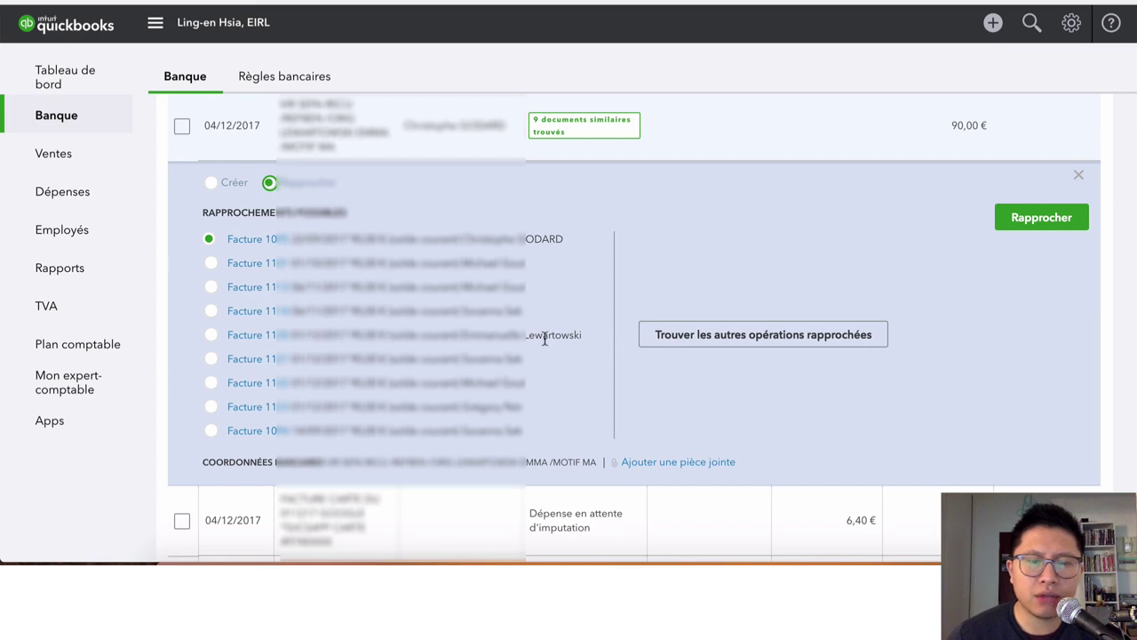
- Reconcile the 90,00 € receipt with the suggested invoice of the customer named in its bank description
click(210, 336)
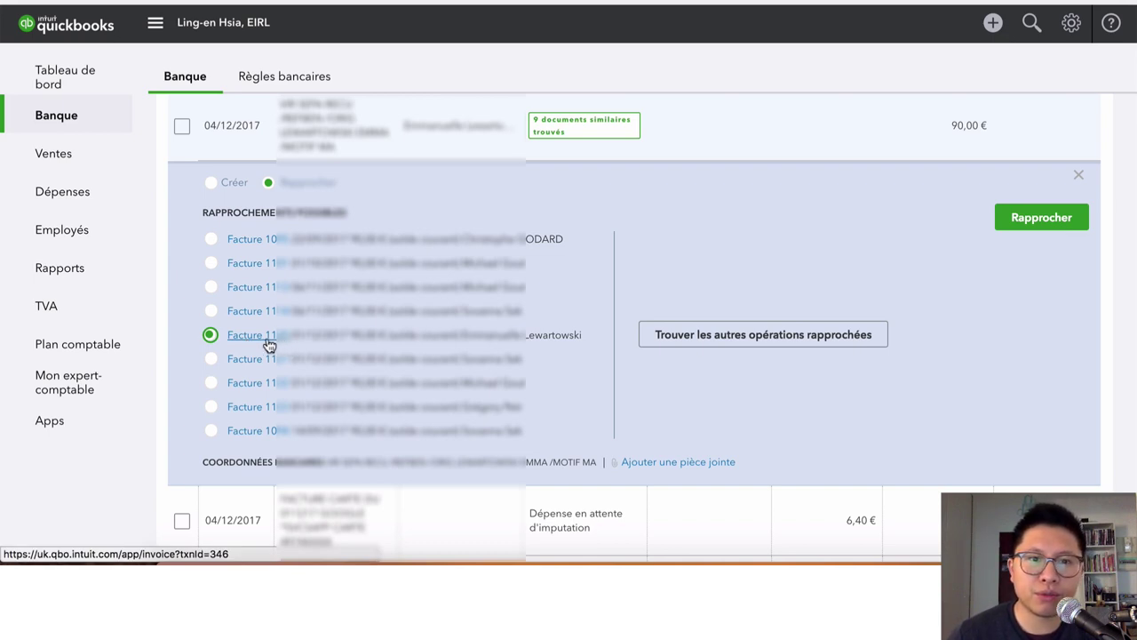
scroll(270, 345, down, 1)
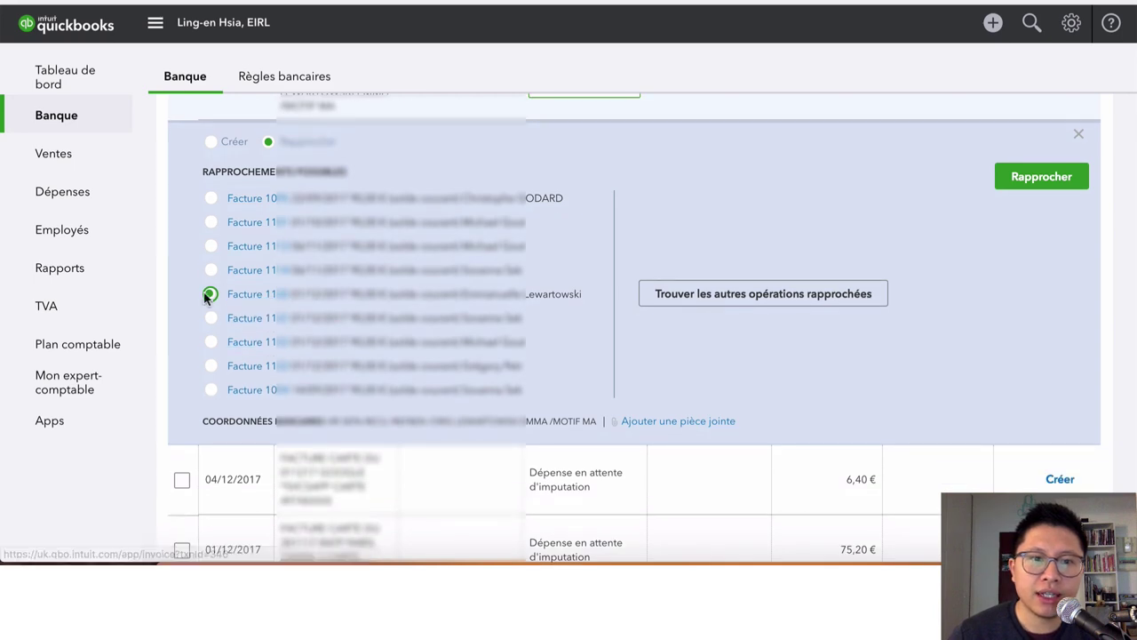
scroll(255, 300, up, 3)
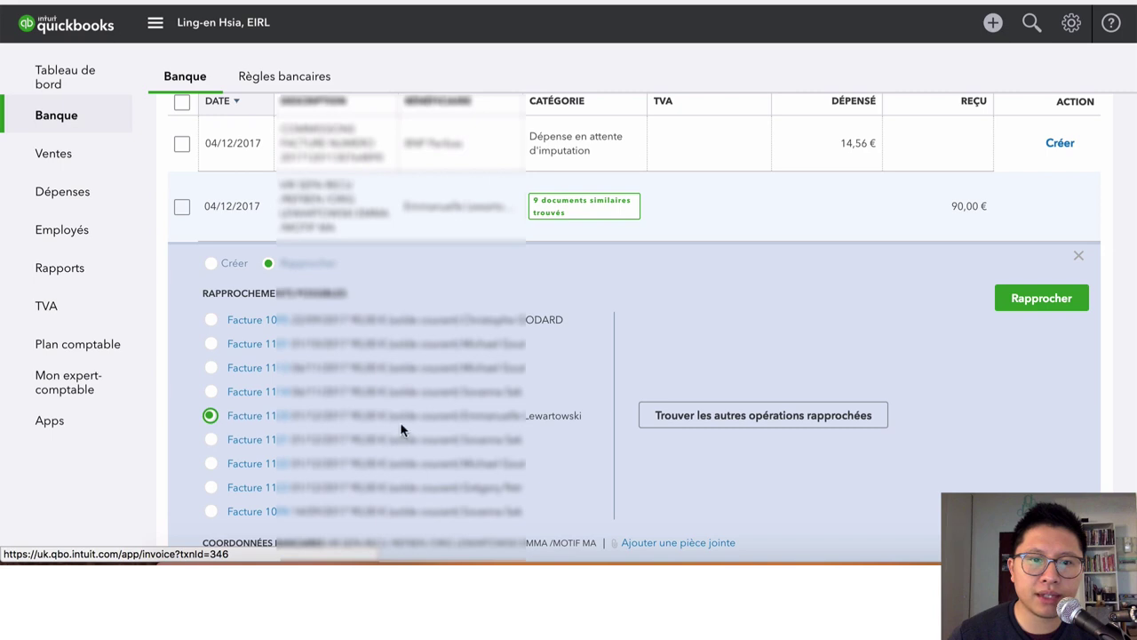
scroll(844, 317, down, 2)
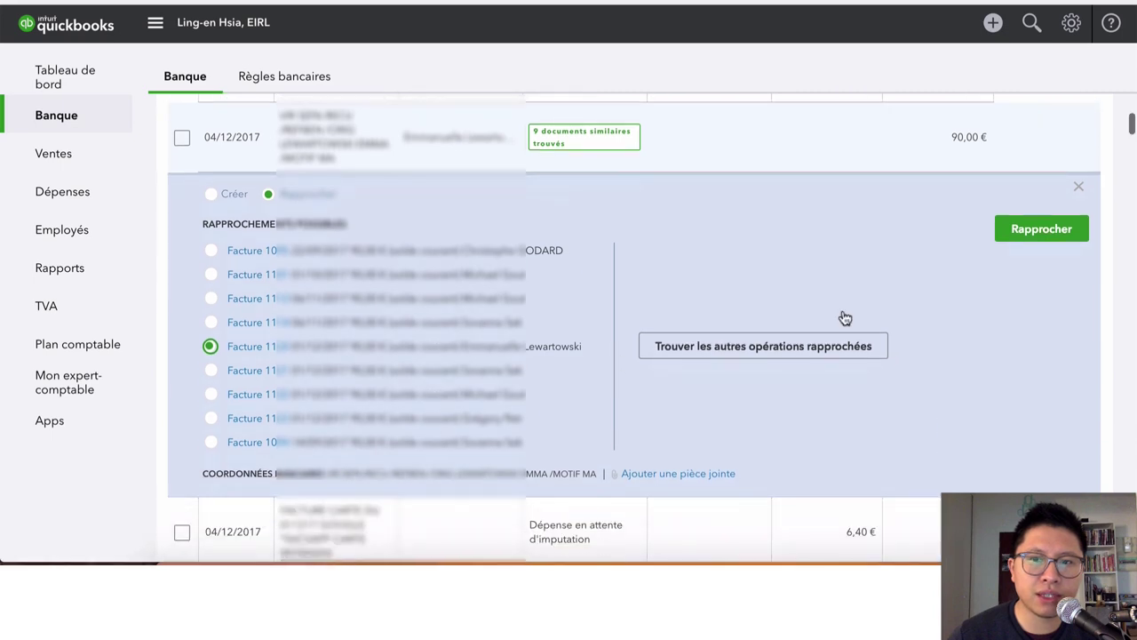
click(1037, 230)
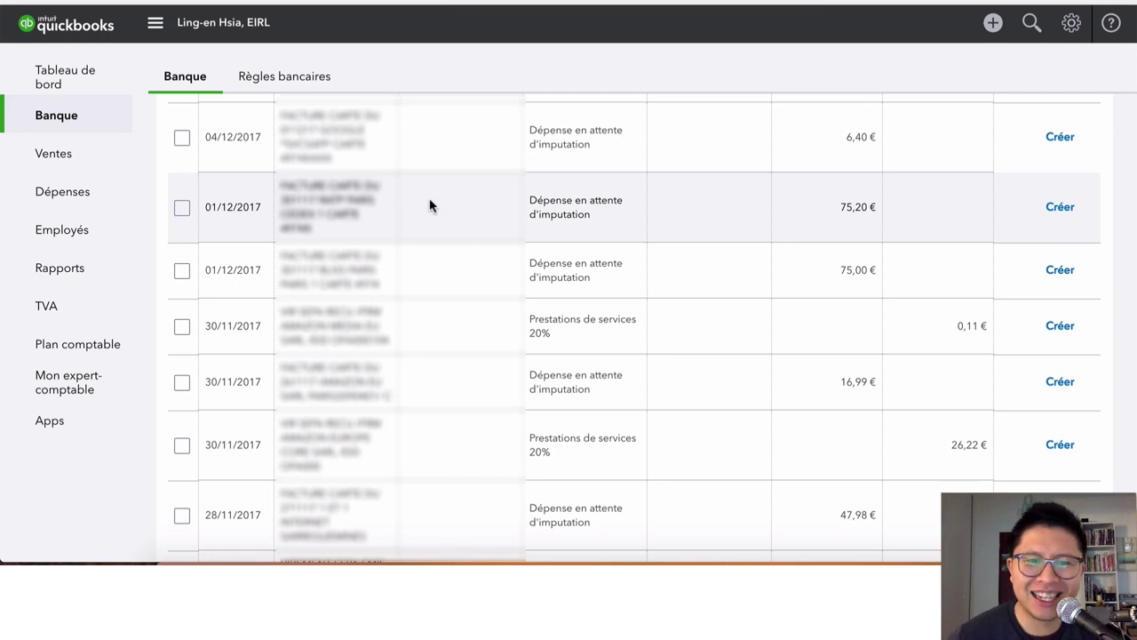
- Open the 31,09 € receipt dated 21/11/2017 to record it as a sales receipt
scroll(429, 205, down, 2)
scroll(429, 205, down, 1)
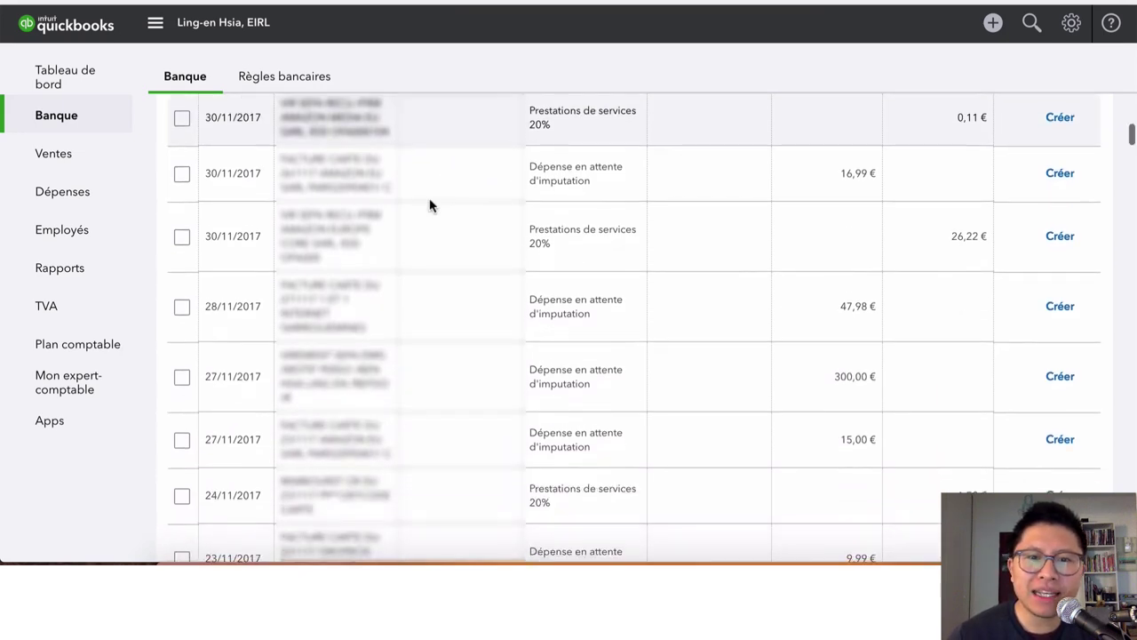
scroll(429, 205, down, 6)
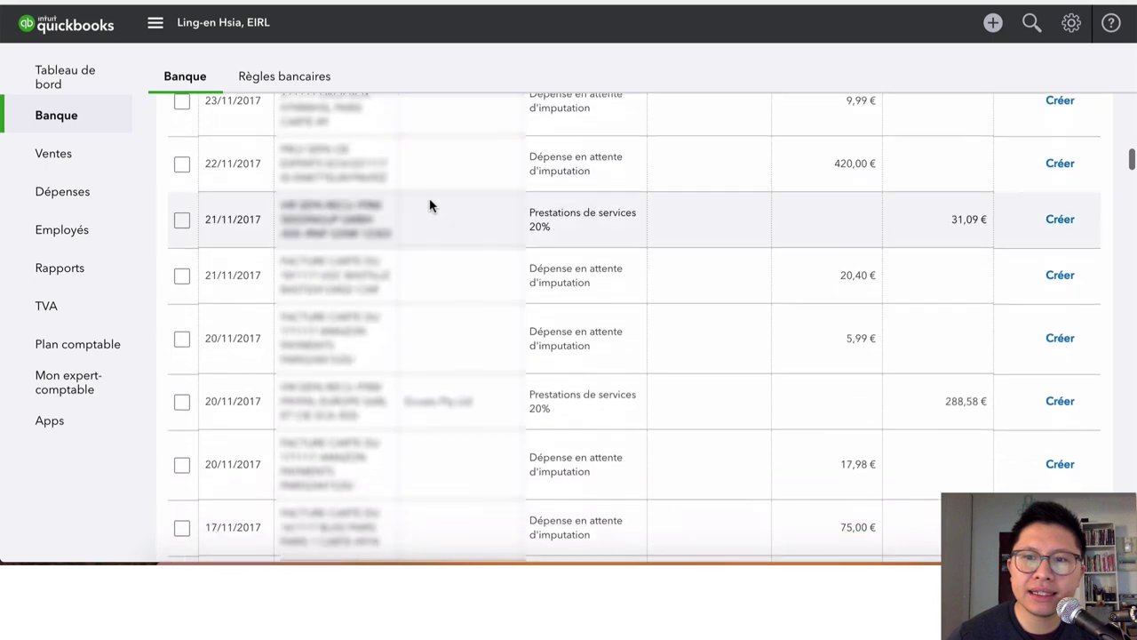
click(349, 220)
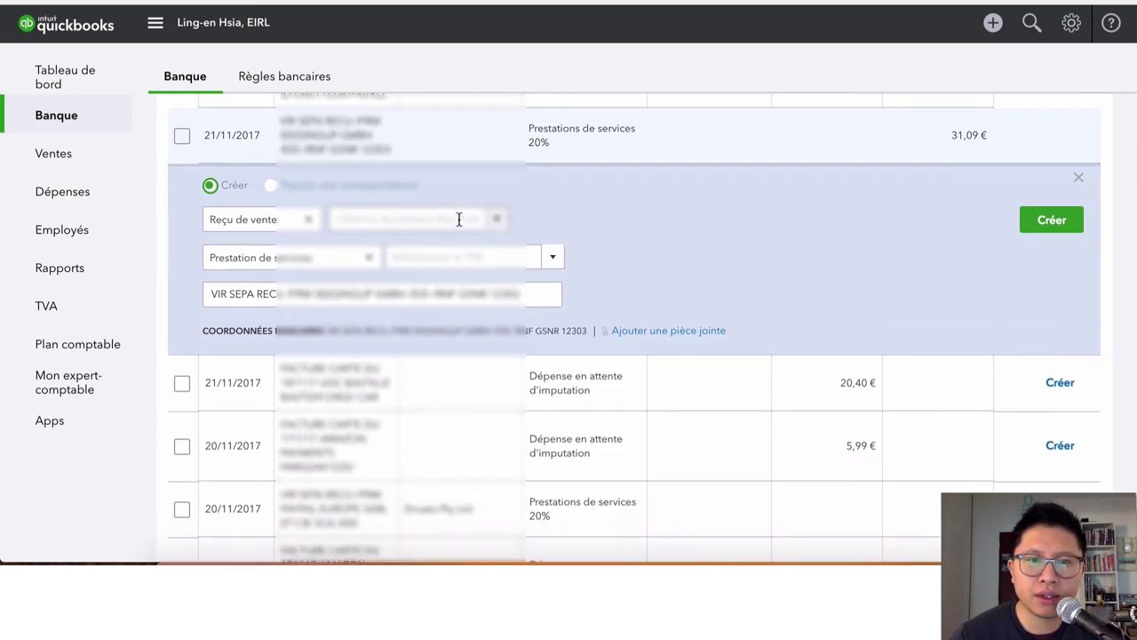
- Try to find the payer Seeding among the existing customers for the 31,09 € receipt, and clear the search
click(438, 218)
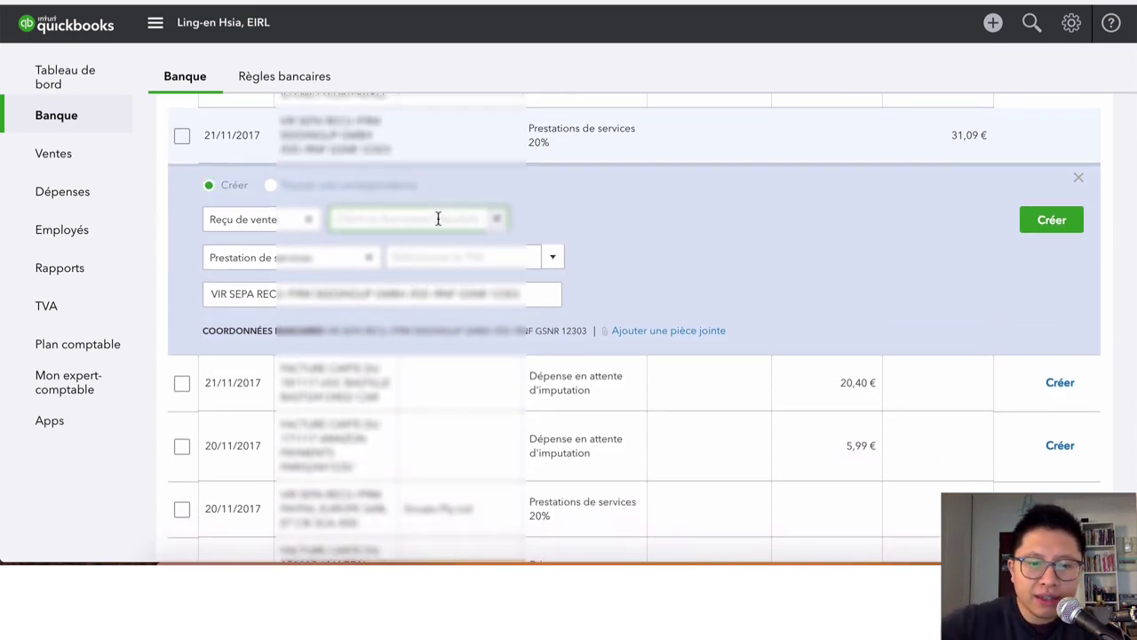
text(Sowtrug)
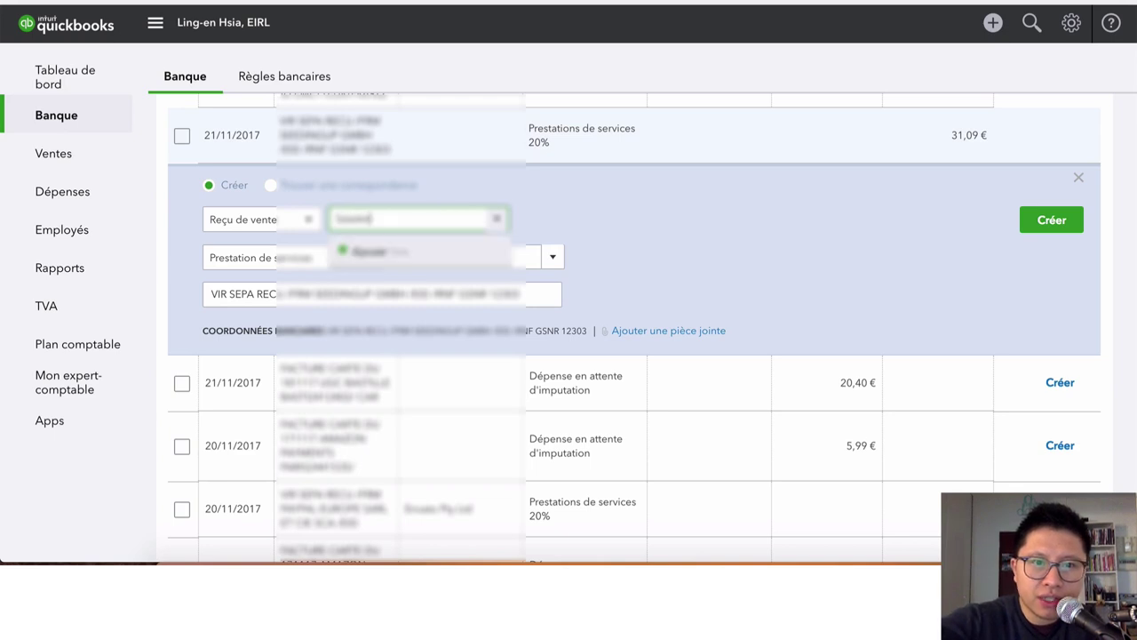
key(BackSpace)
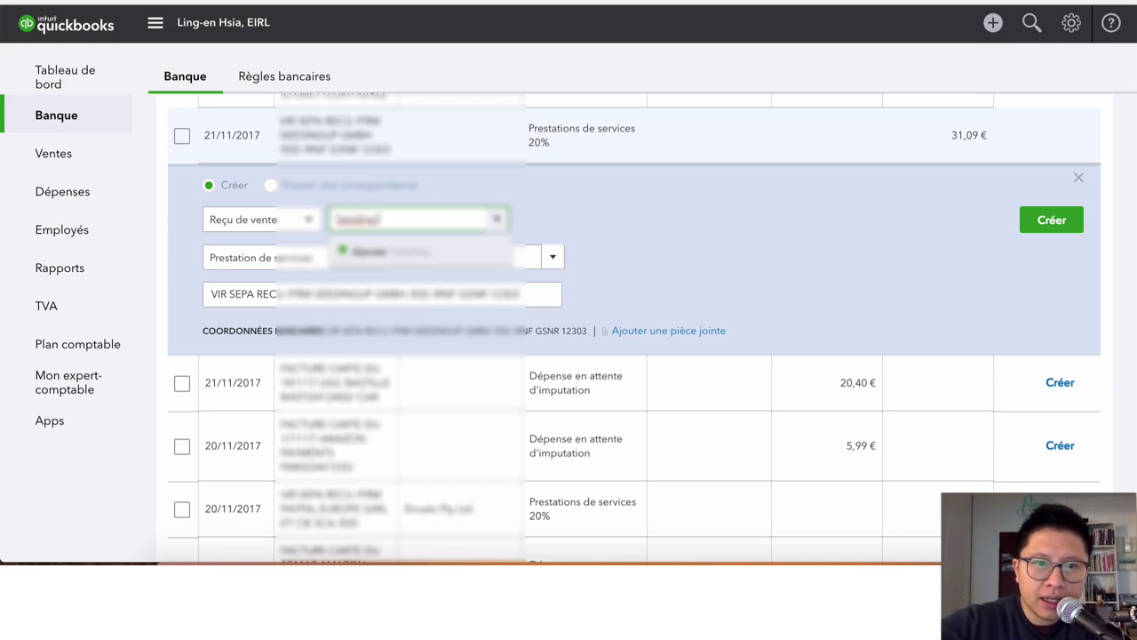
key(BackSpace)
key(BackSpace)
key(BackSpace)
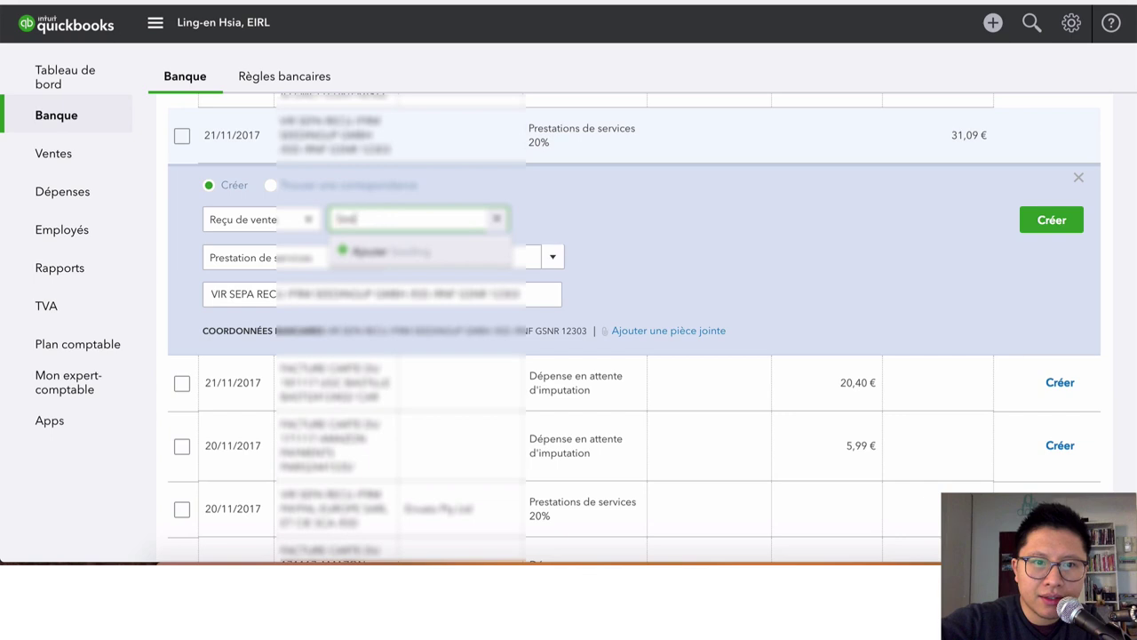
text(llrug)
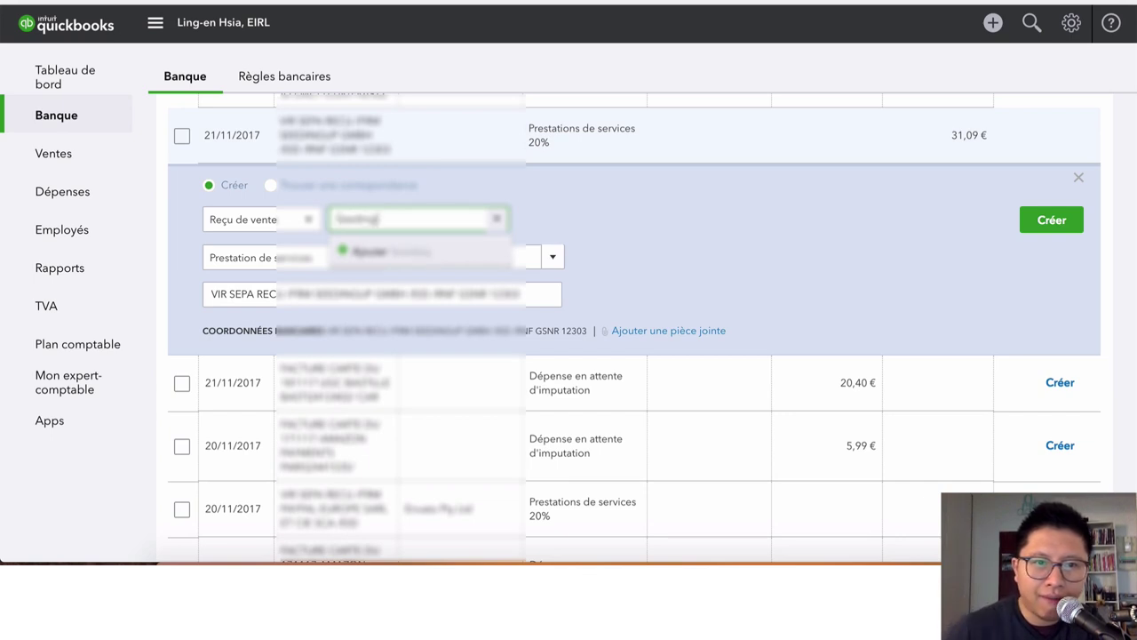
click(580, 209)
click(496, 218)
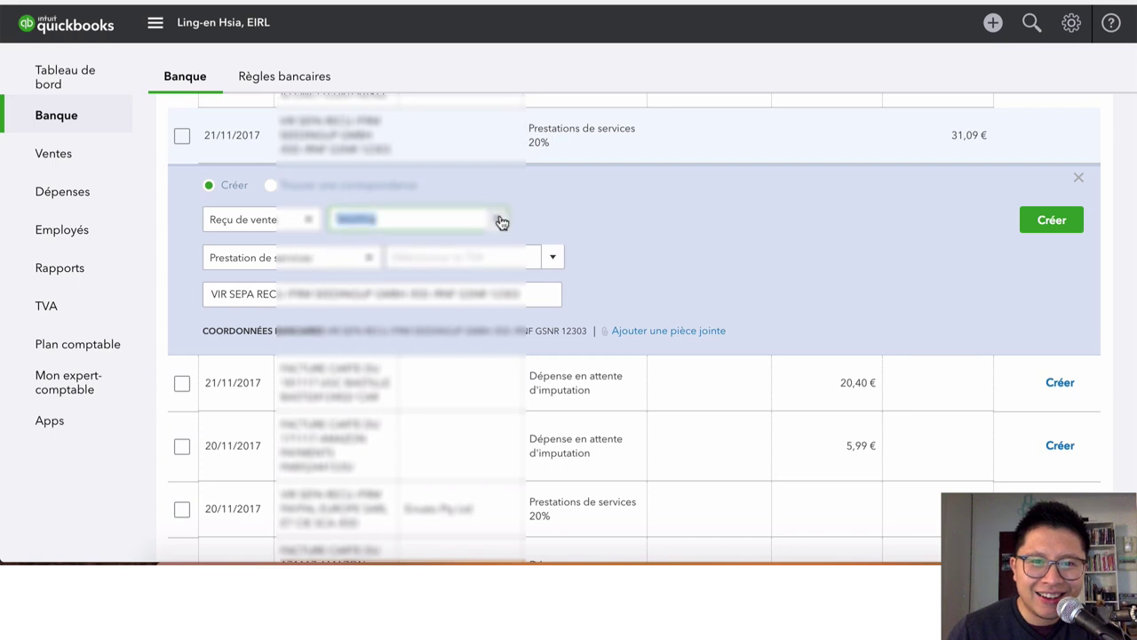
key(BackSpace)
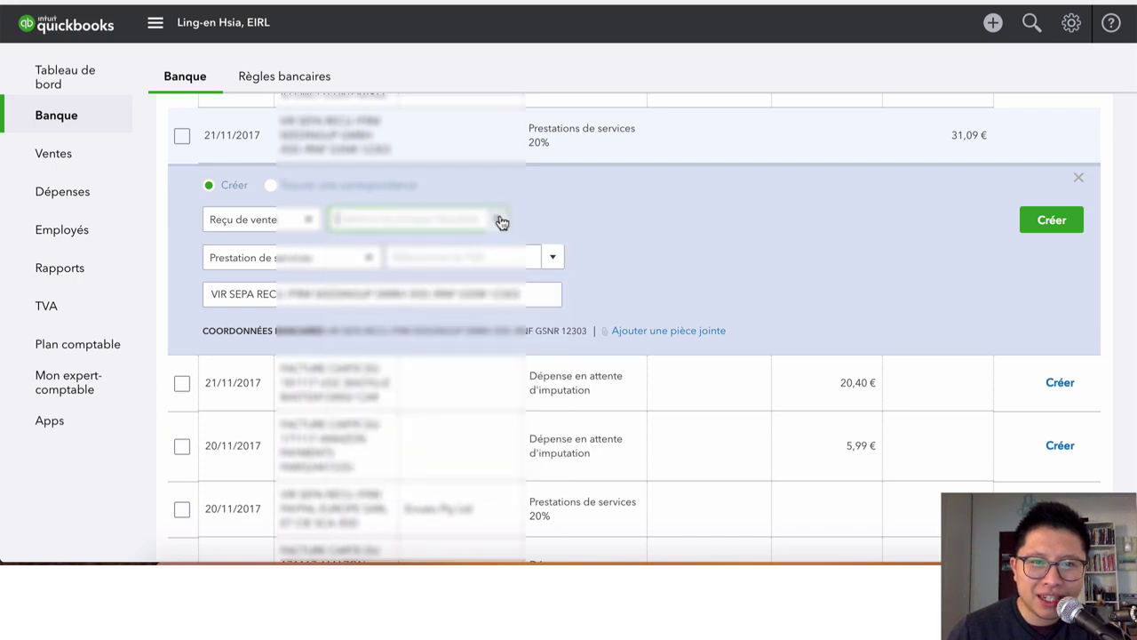
- Check the existing customers, add a new customer named SeedingUp for the 31,09 € receipt, and open its full details
click(502, 222)
scroll(449, 359, down, 6)
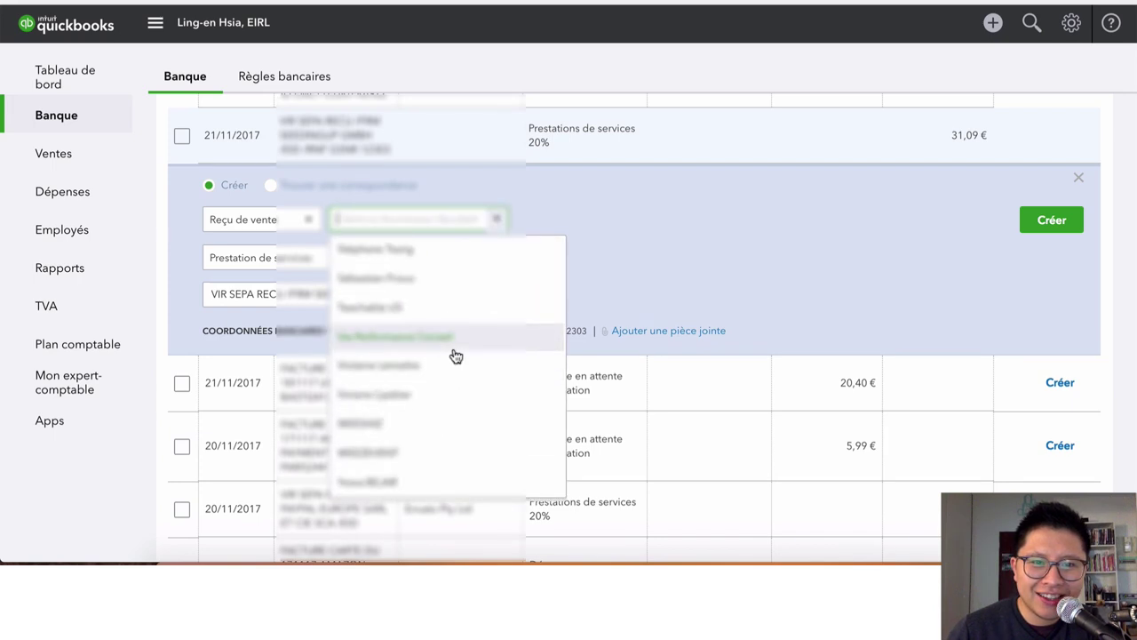
scroll(453, 360, up, 6)
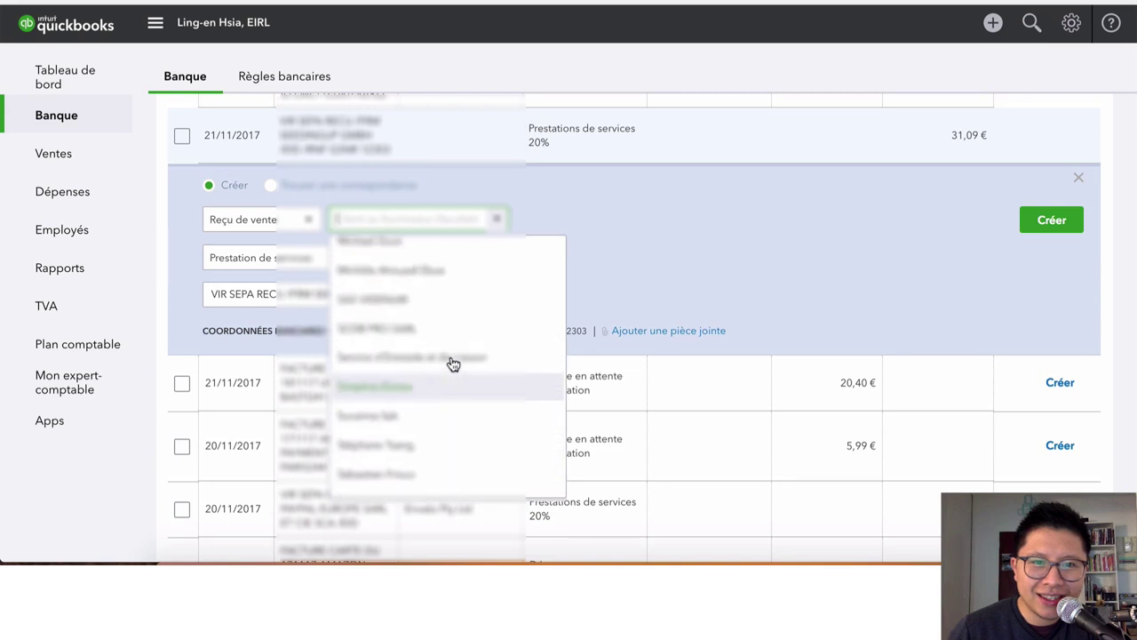
scroll(453, 362, up, 1)
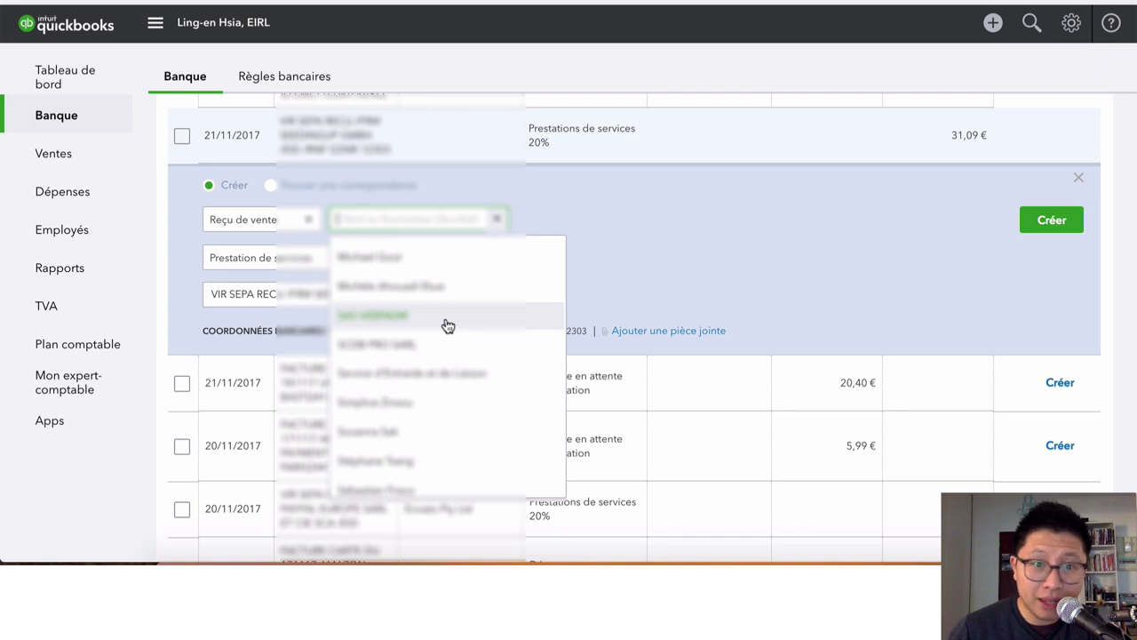
scroll(448, 326, up, 5)
scroll(364, 269, up, 1)
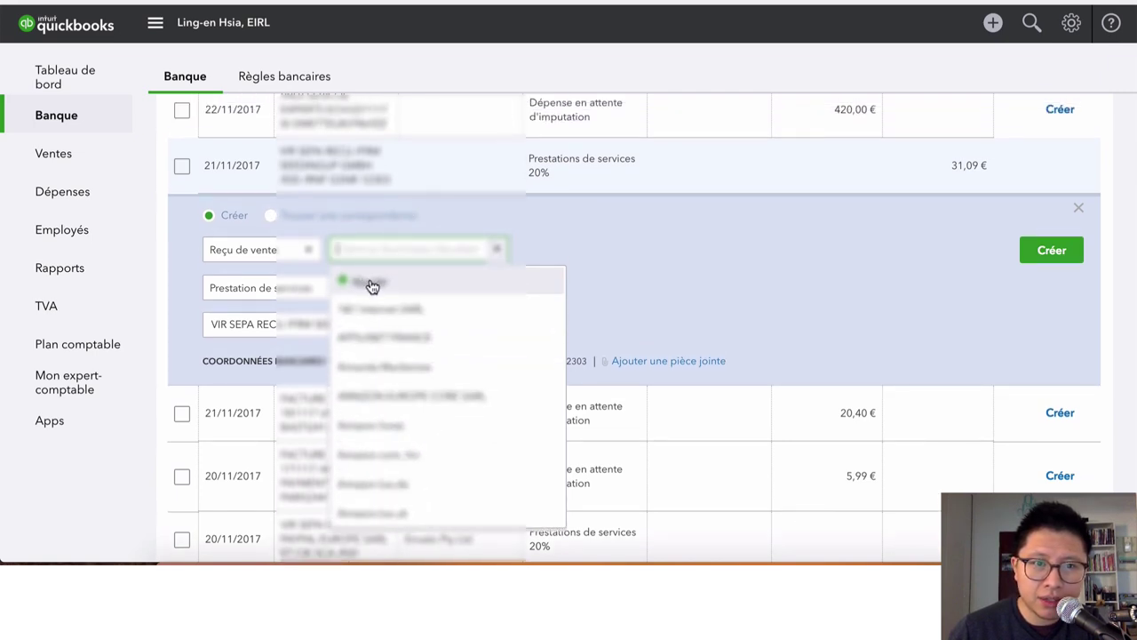
click(372, 285)
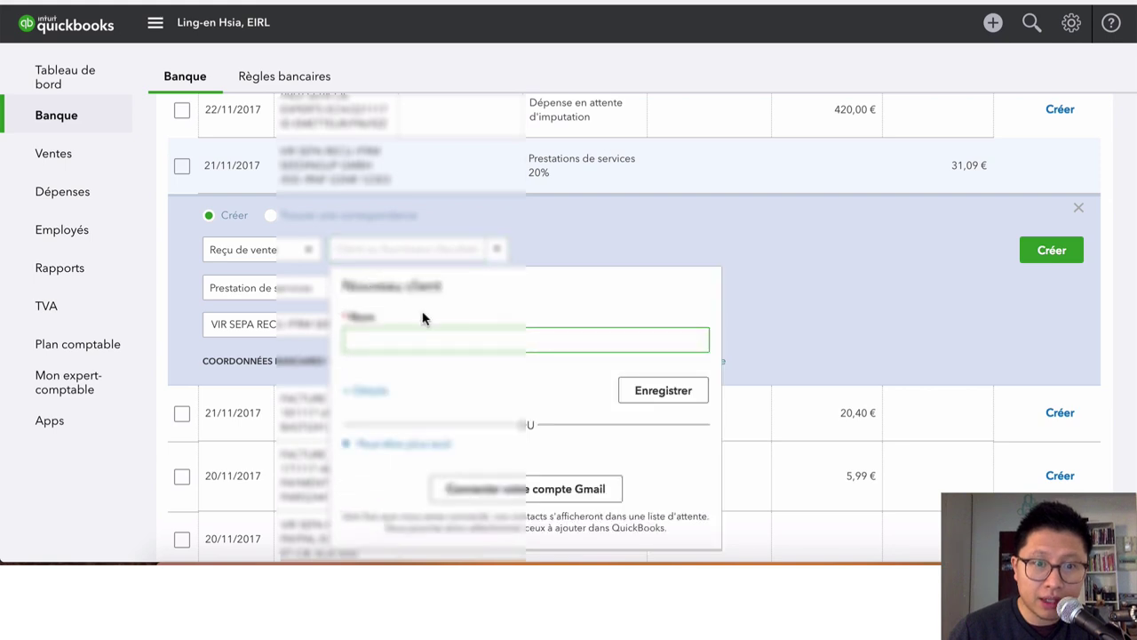
text(Smartpay)
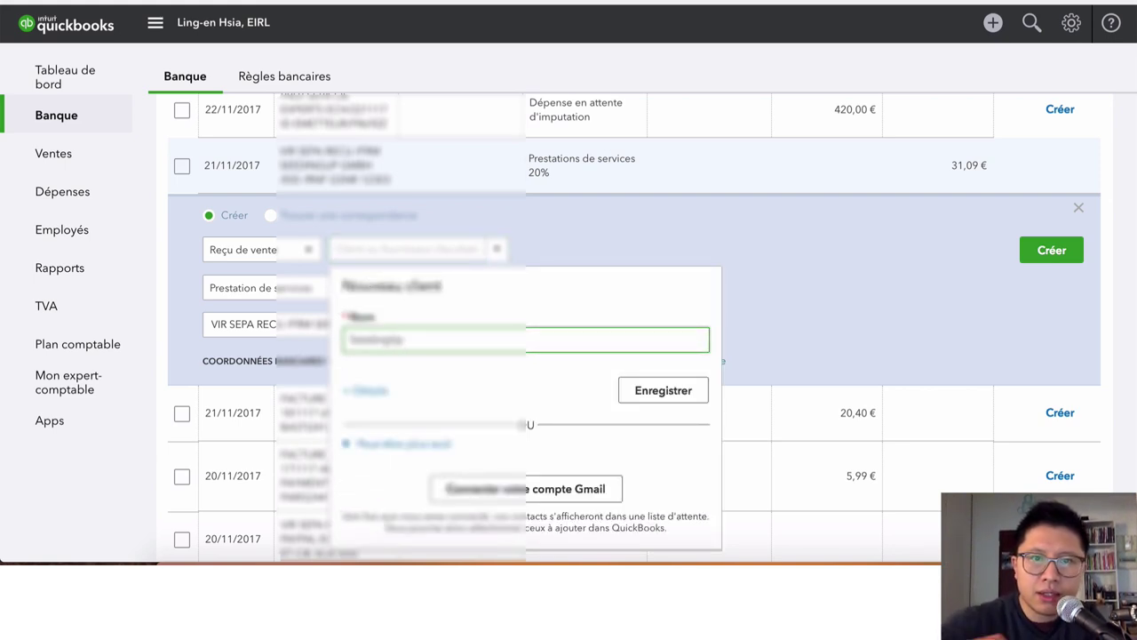
click(375, 393)
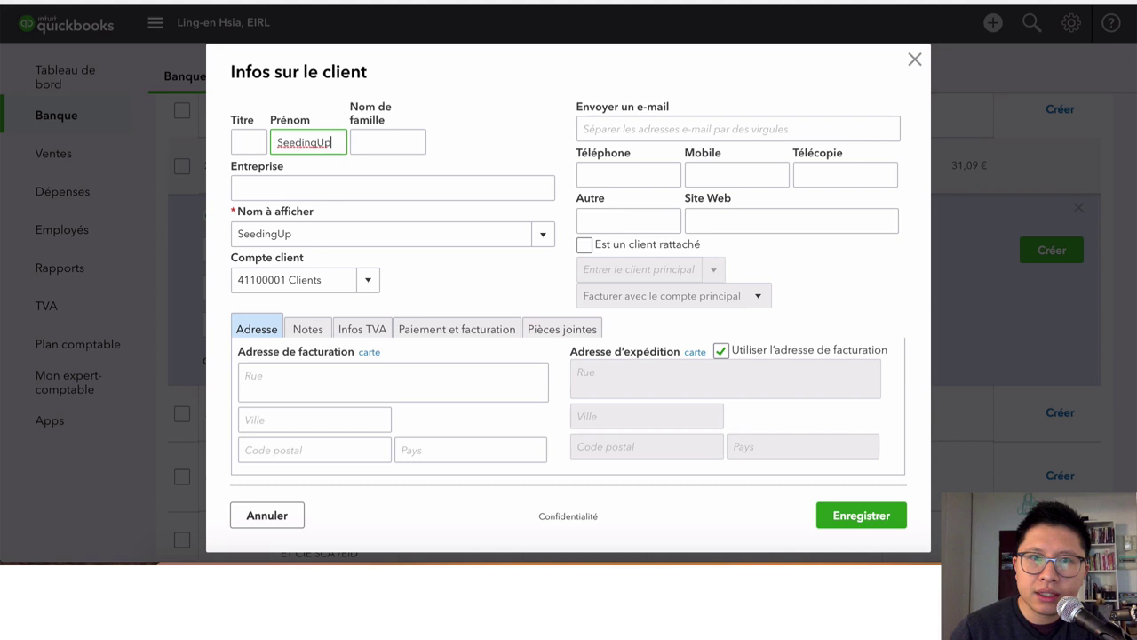
- Move the name SeedingUp from the customer's first-name field to the company field
drag(336, 142, 258, 143)
key(super+c)
key(BackSpace)
click(312, 183)
key(super+v)
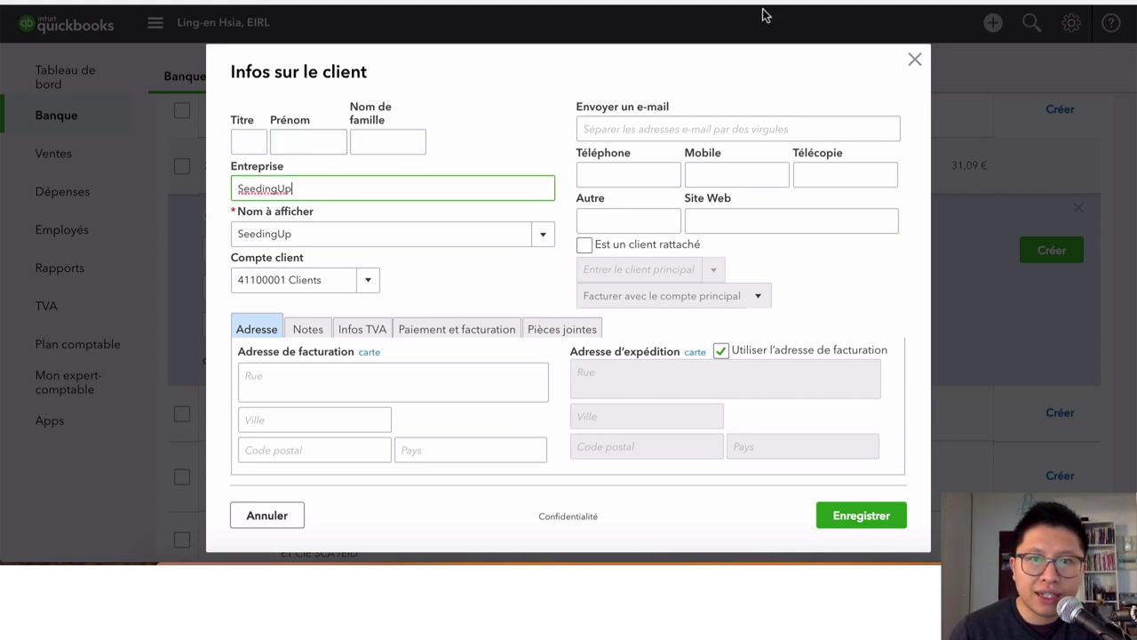
- Search the web in a new tab for "seeding up entreprise" and open SeedingUp's "Notre société" page
key(super+t)
text(seedingup)
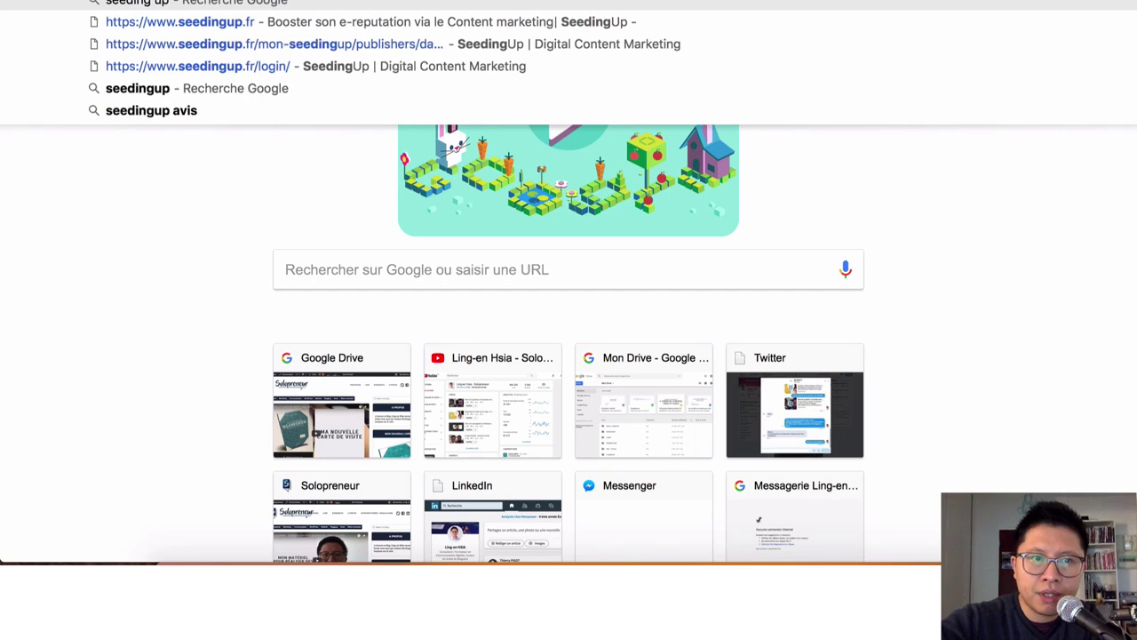
text(entreprise)
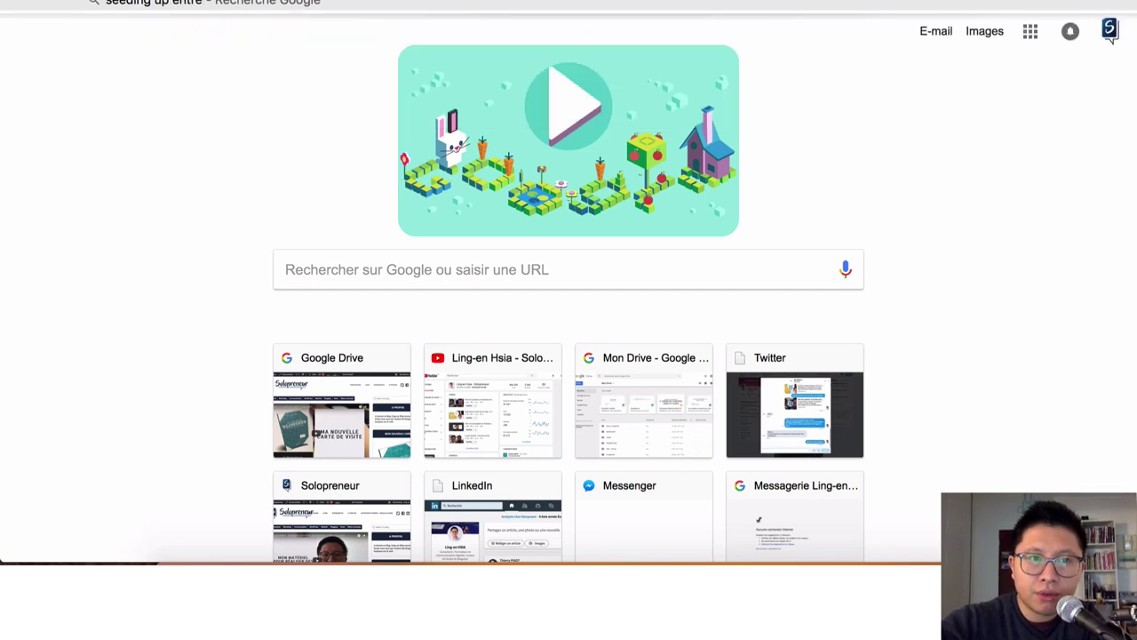
key(Return)
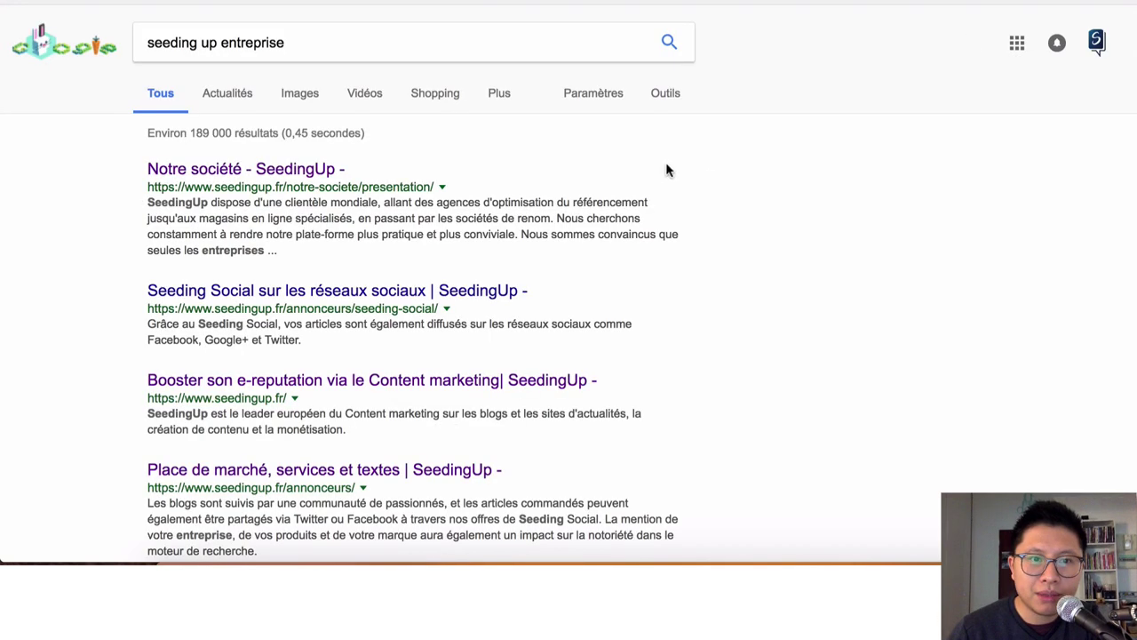
click(266, 170)
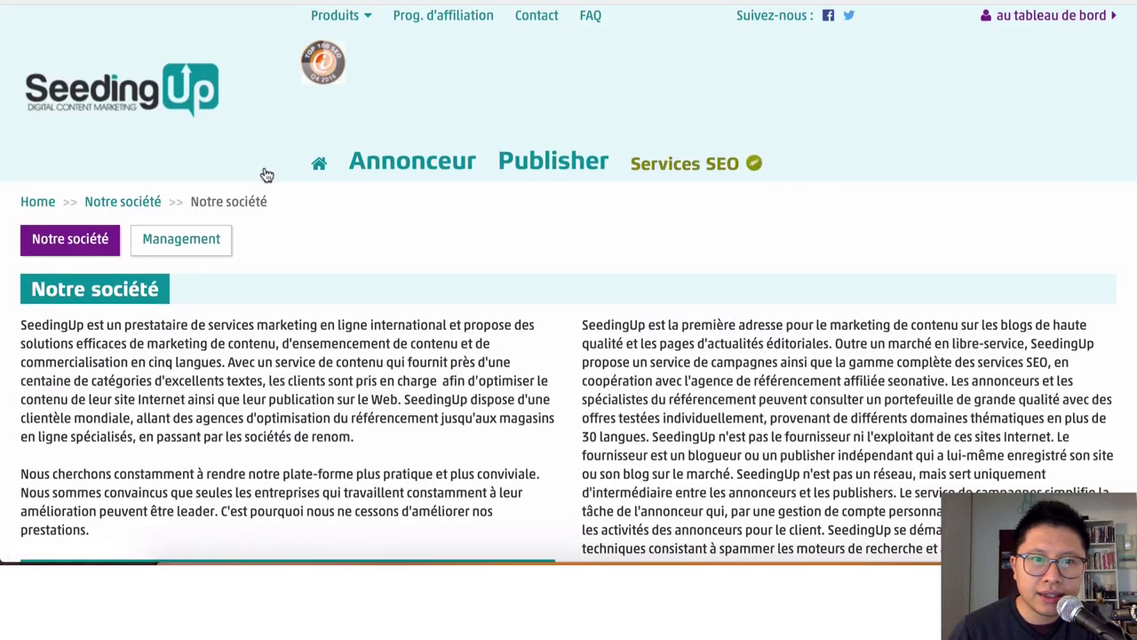
- Examine SeedingUp's company page for its address details and open the site's "Mentions légales" page
scroll(264, 173, down, 15)
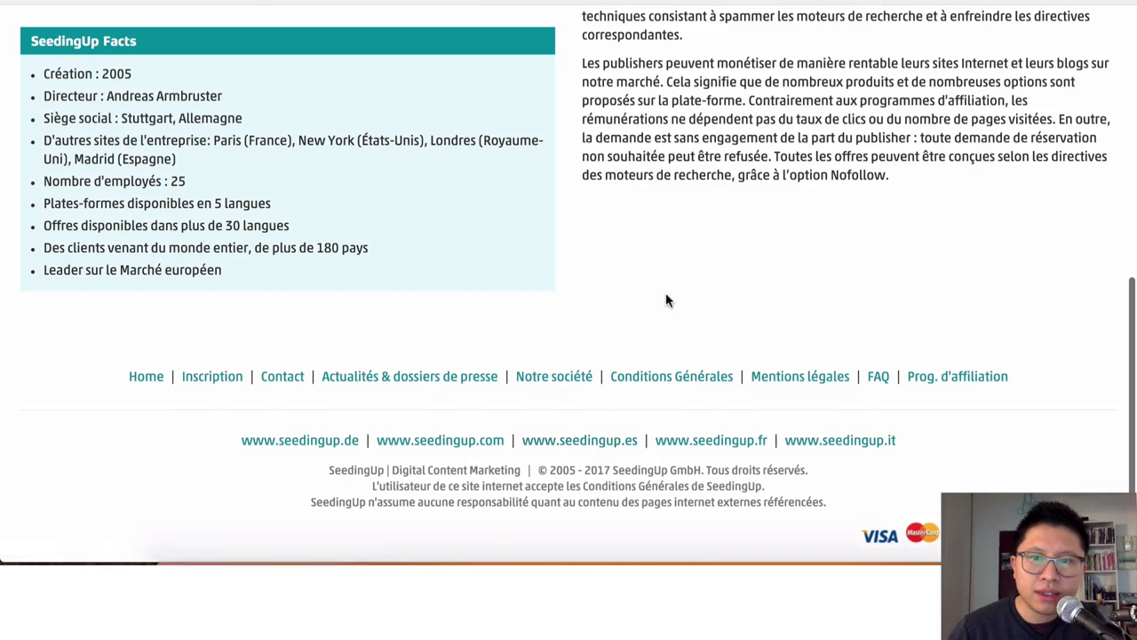
scroll(671, 355, up, 3)
scroll(737, 400, down, 3)
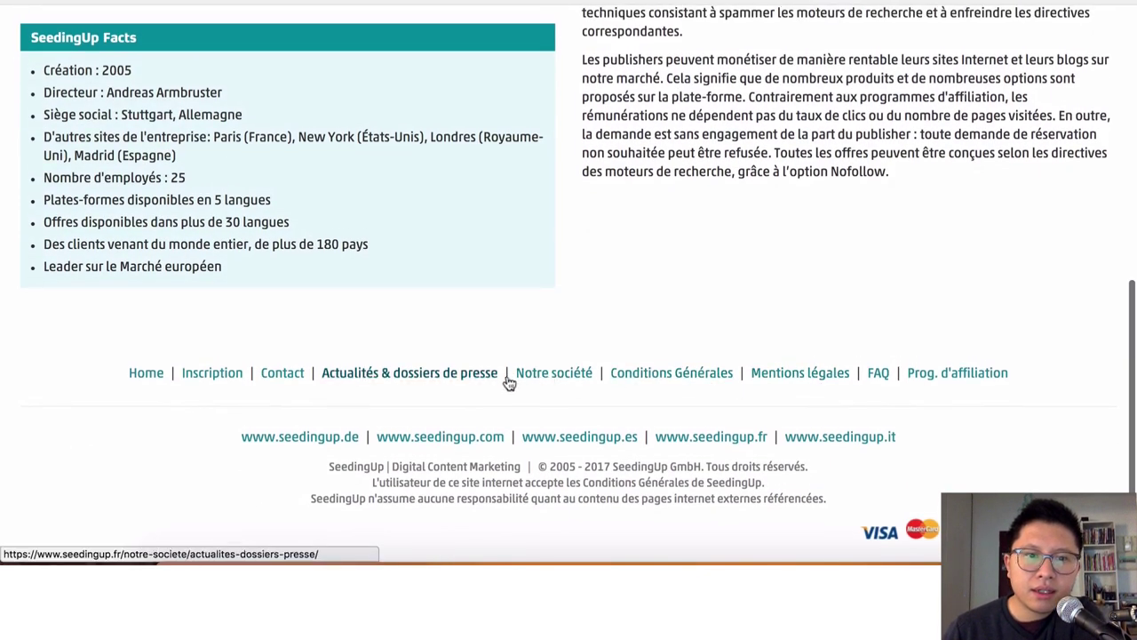
click(537, 377)
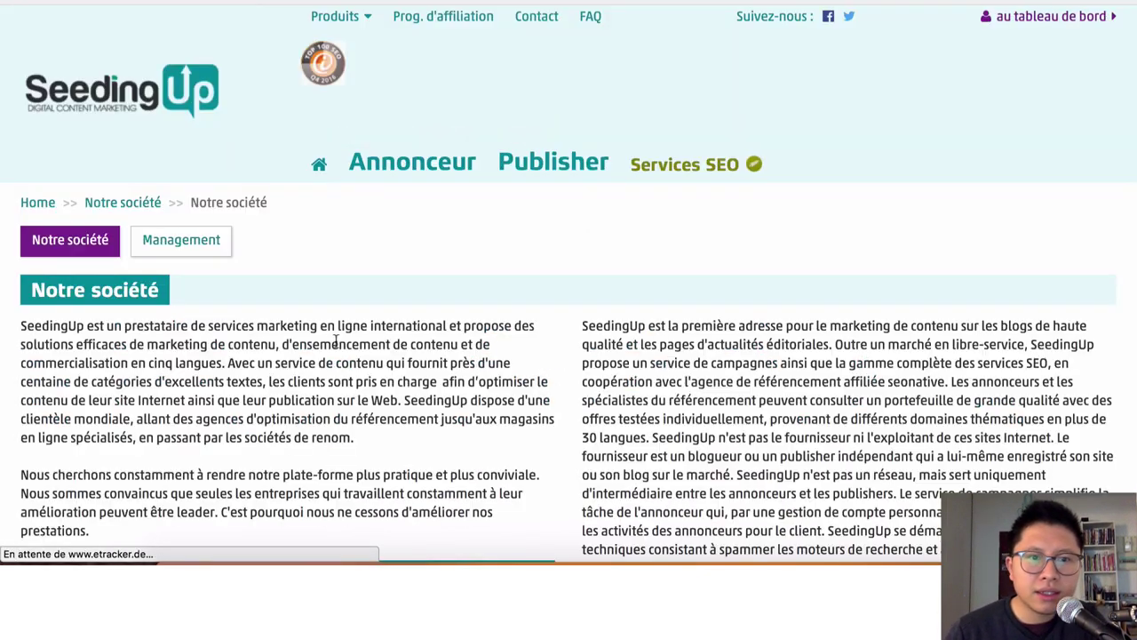
scroll(346, 334, down, 15)
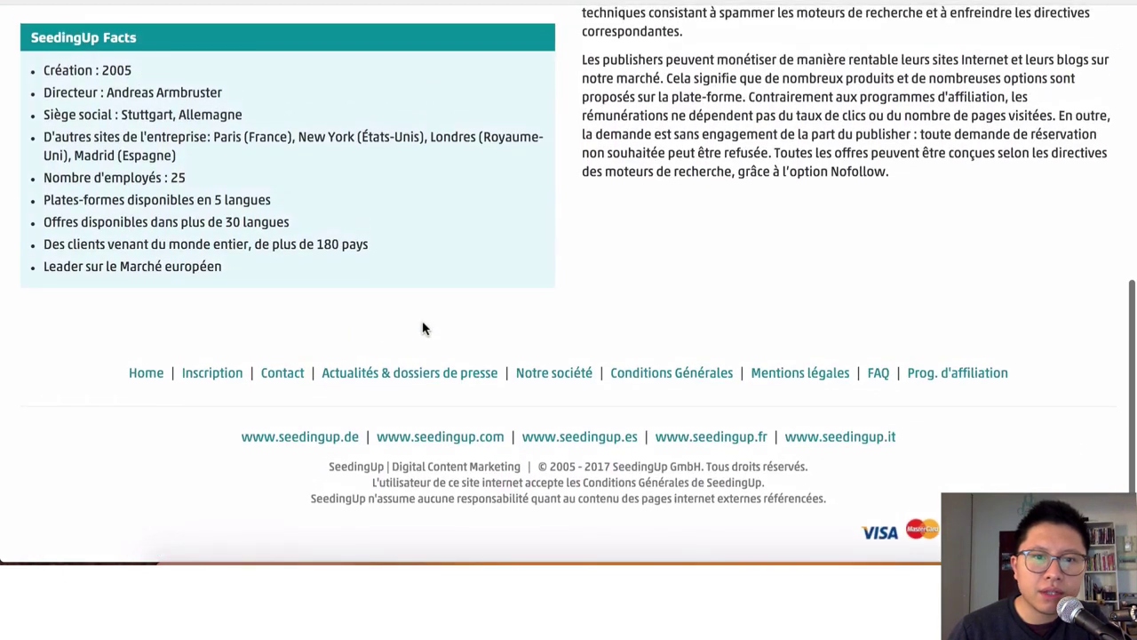
scroll(422, 327, up, 1)
scroll(604, 377, down, 1)
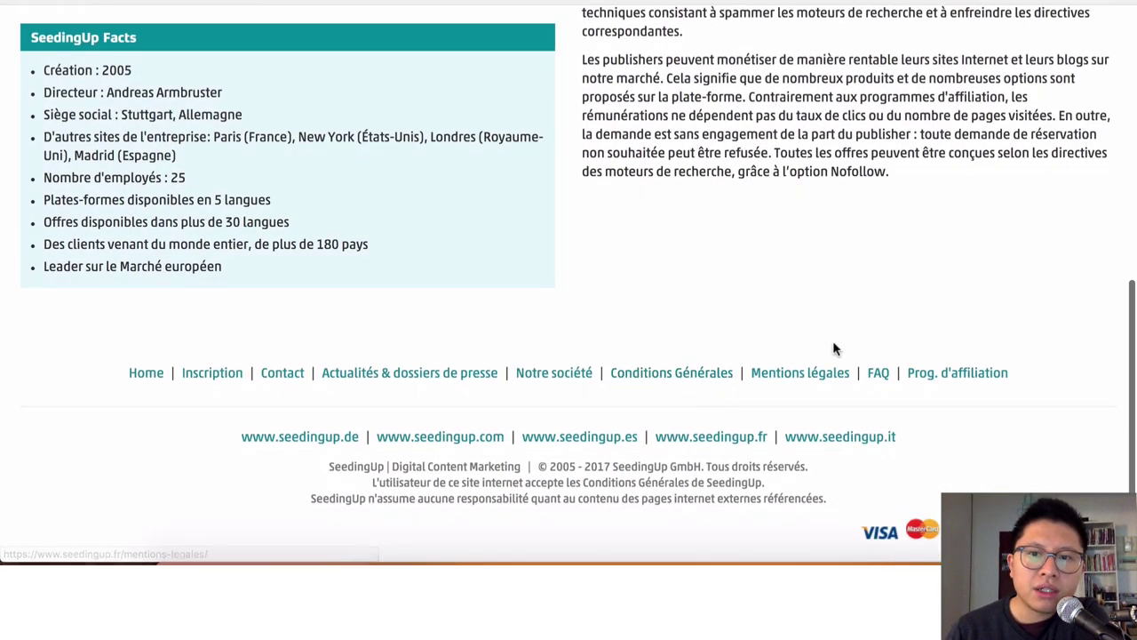
click(776, 368)
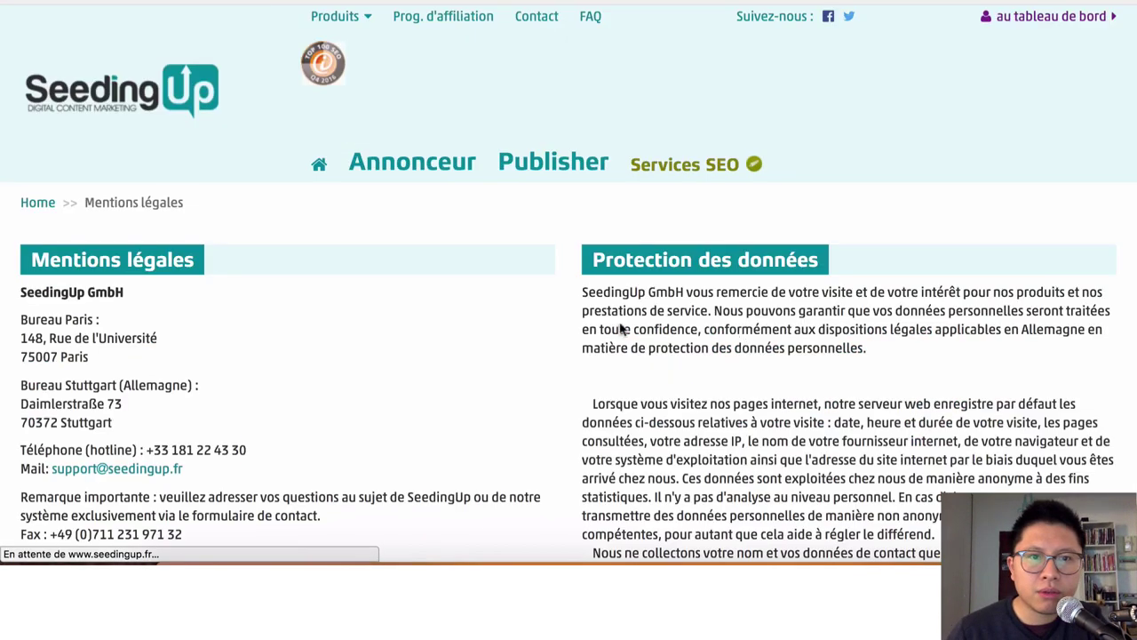
scroll(216, 299, down, 2)
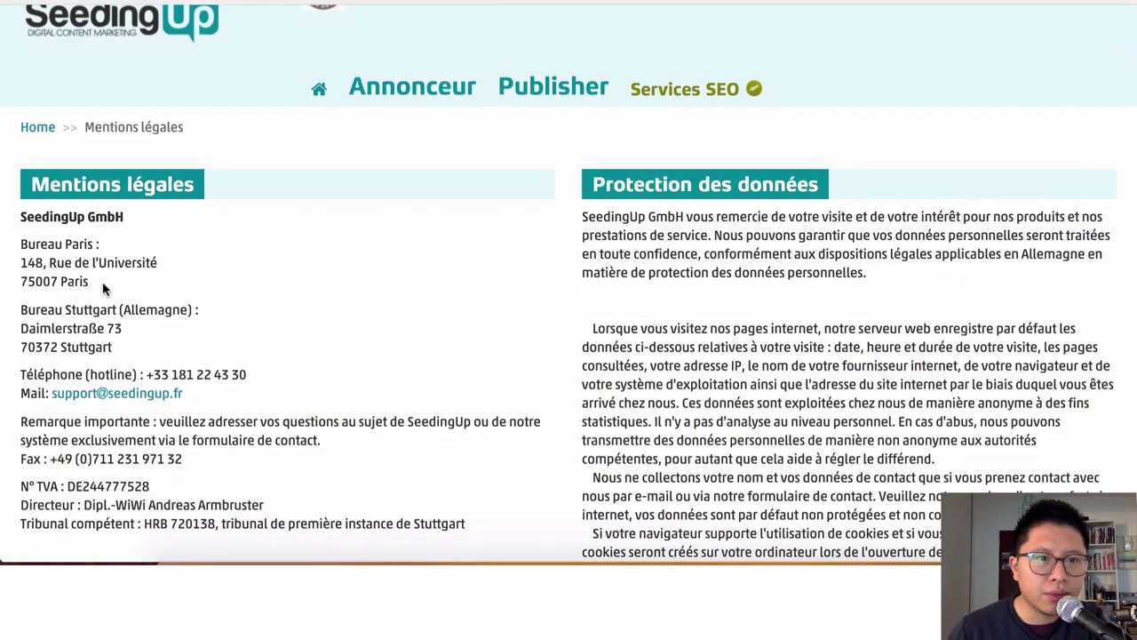
- Copy the Paris office address from the legal notice into the street field of the customer's billing address
drag(104, 289, 17, 260)
key(ctrl+c)
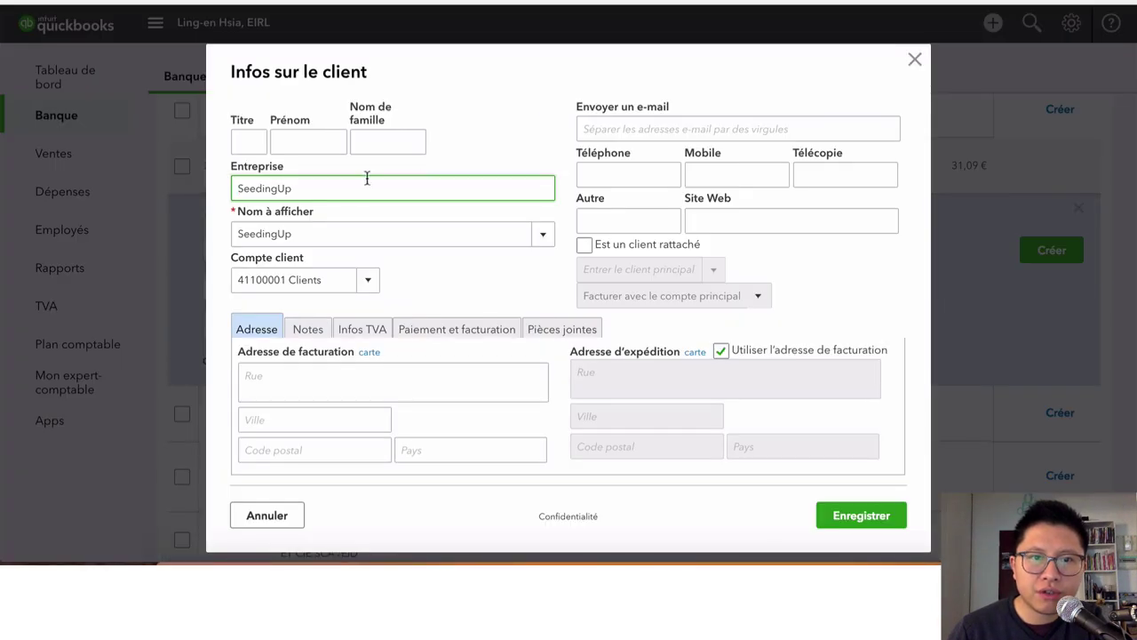
click(293, 380)
key(ctrl+v)
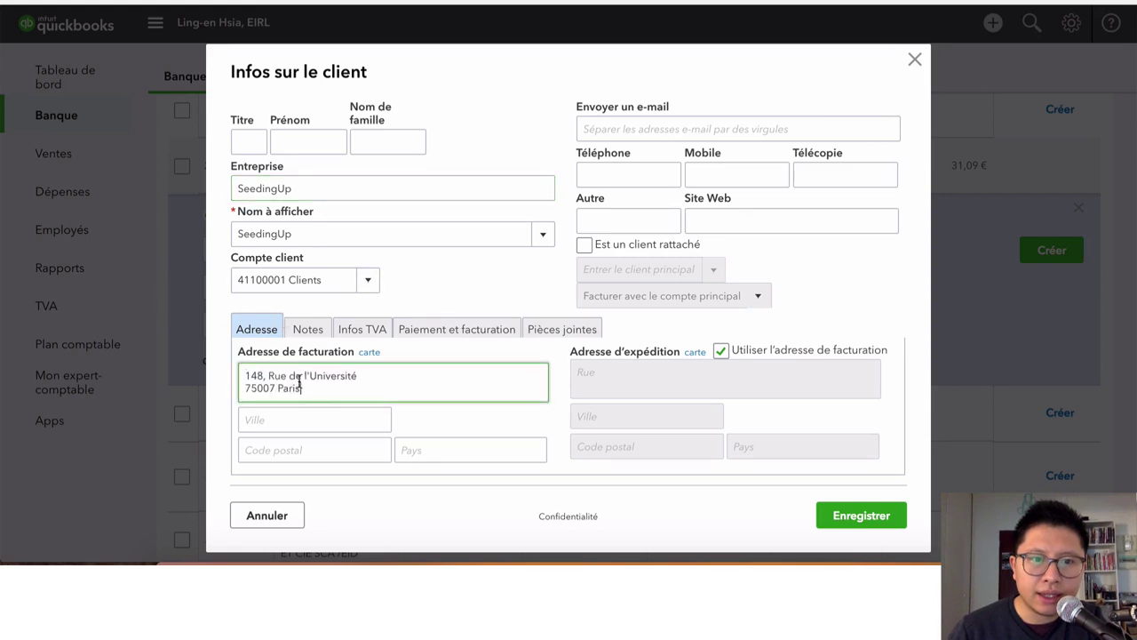
- Move the postcode line out of the street field into the postcode field, keeping only the postcode there
drag(309, 391, 211, 388)
key(ctrl+x)
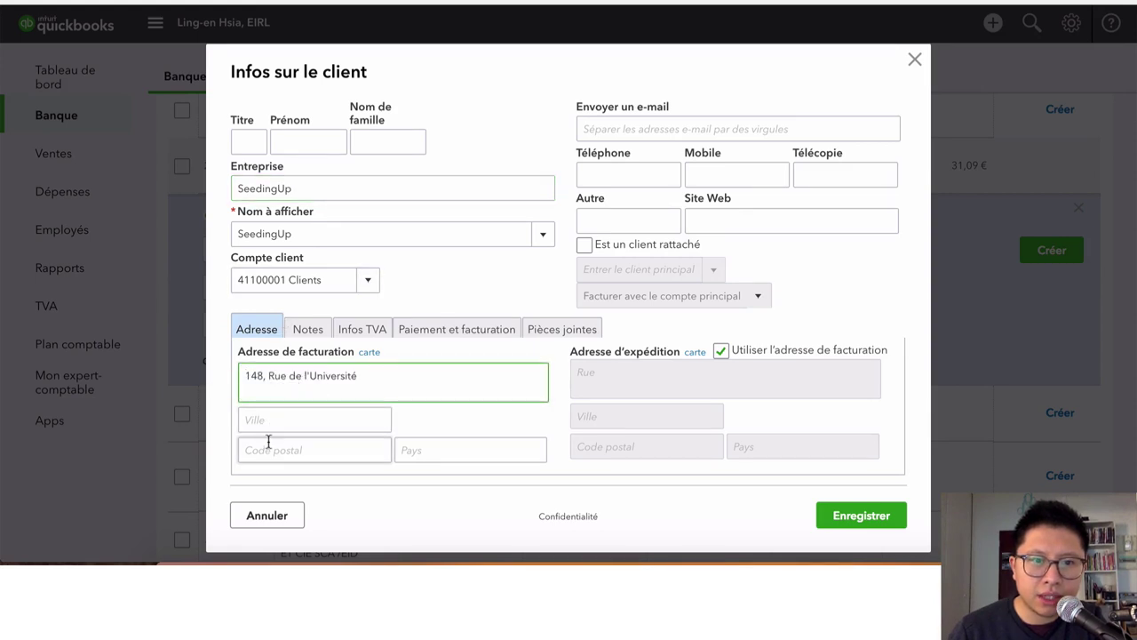
click(293, 449)
key(ctrl+v)
drag(278, 450, 315, 451)
key(BackSpace)
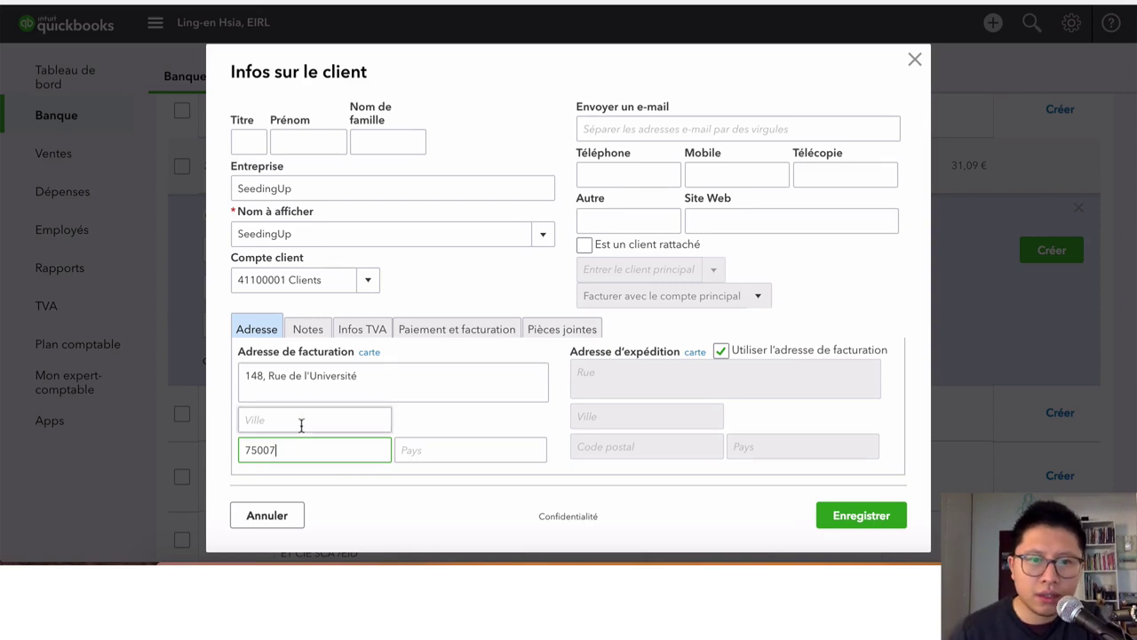
- Fill in the city of the customer's billing address and save the new SeedingUp customer
click(302, 423)
text(Paris)
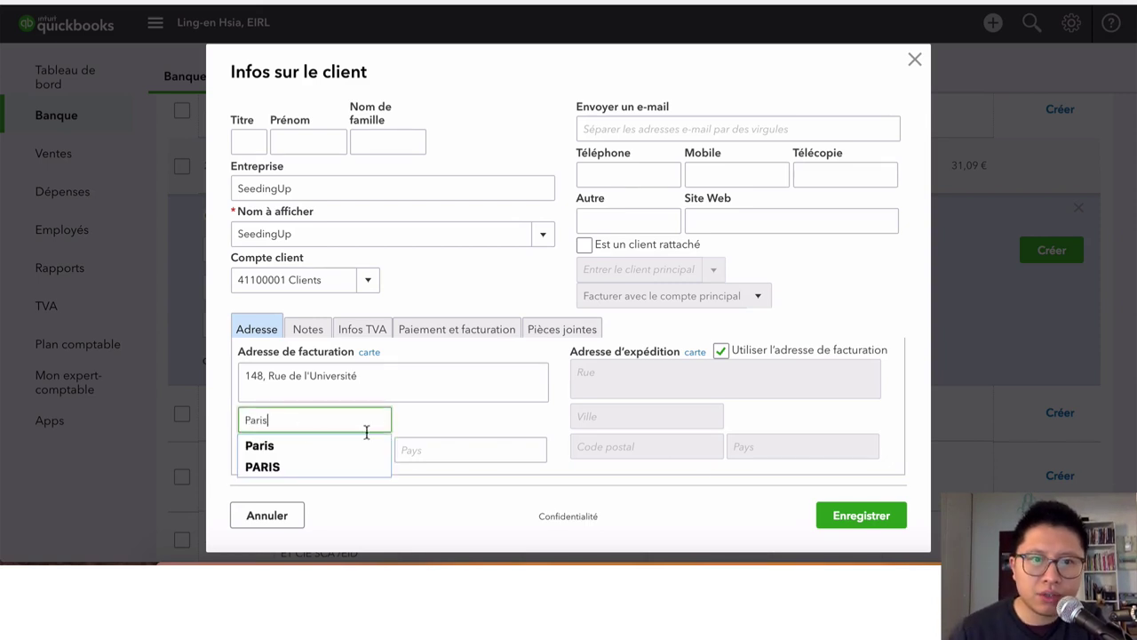
click(888, 526)
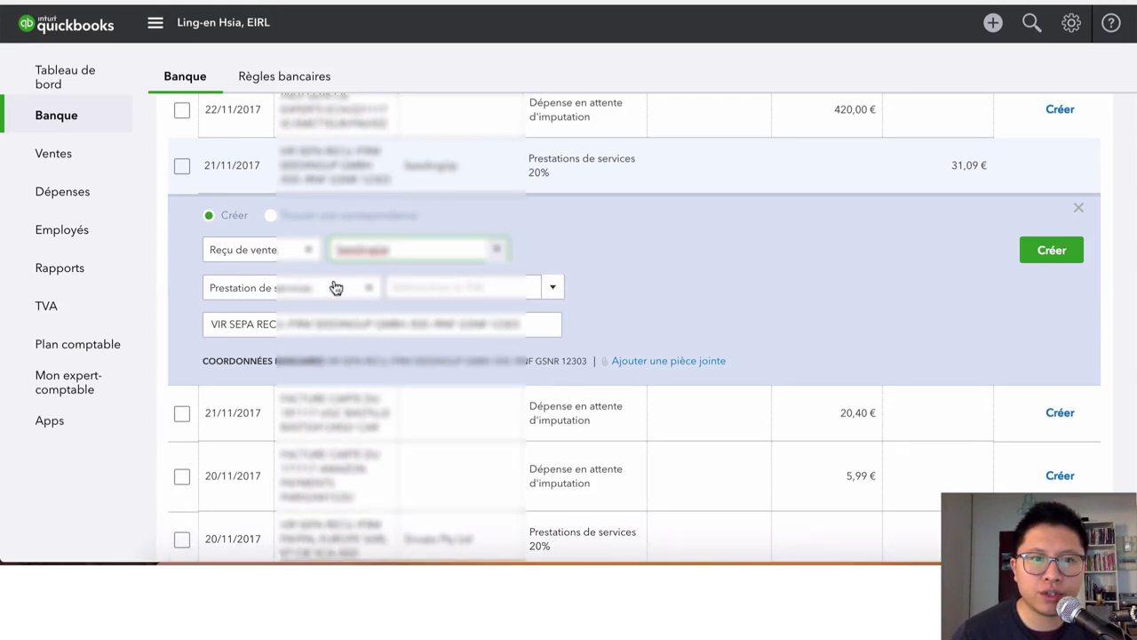
- Apply the 20 % TVA FR (Ventes) rate to the 31,09 € receipt and create the sales receipt
click(555, 290)
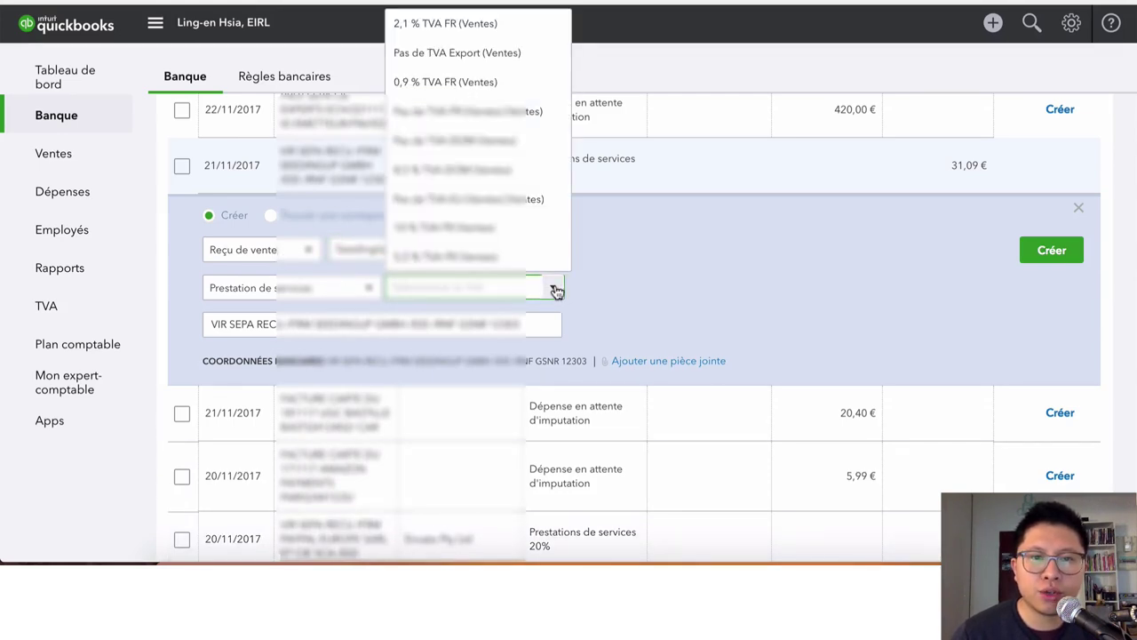
scroll(481, 137, down, 2)
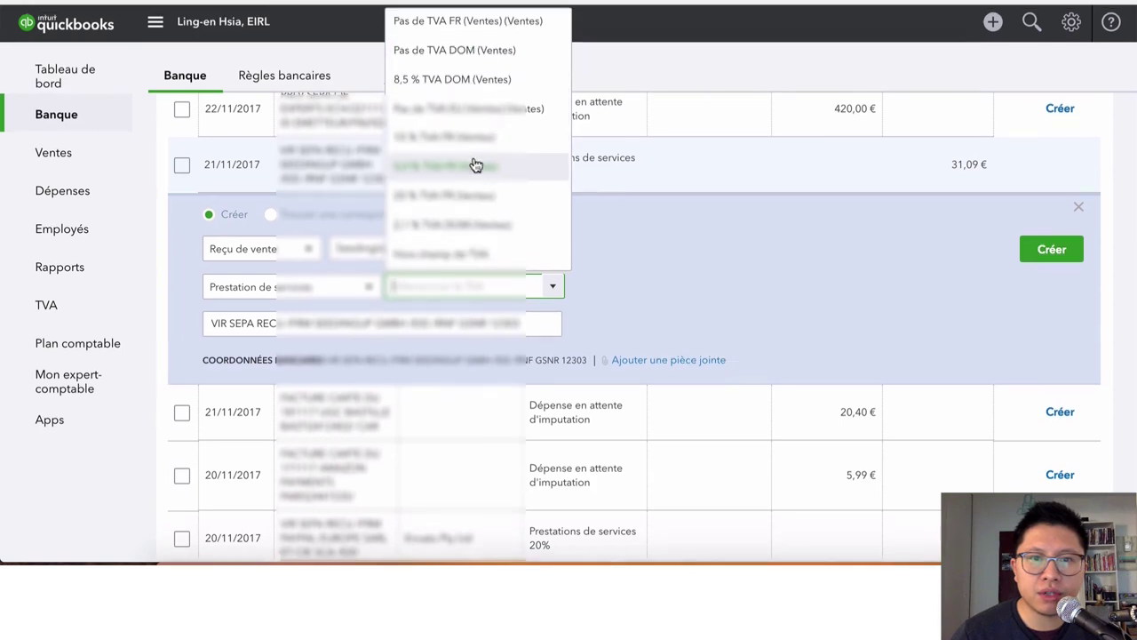
click(469, 196)
scroll(491, 269, down, 1)
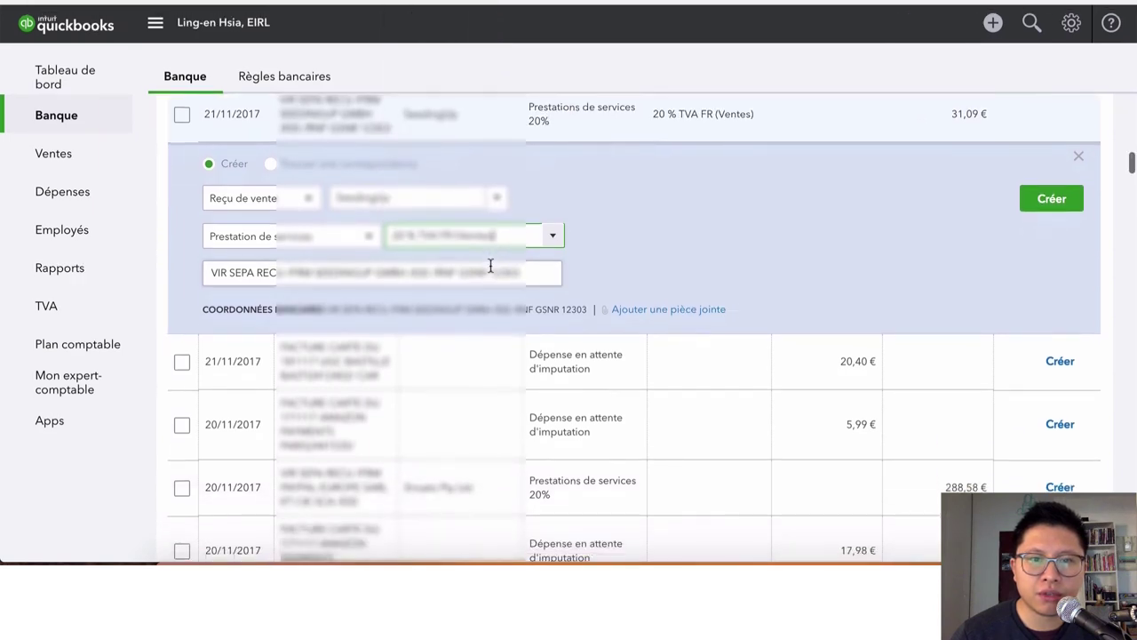
key(Tab)
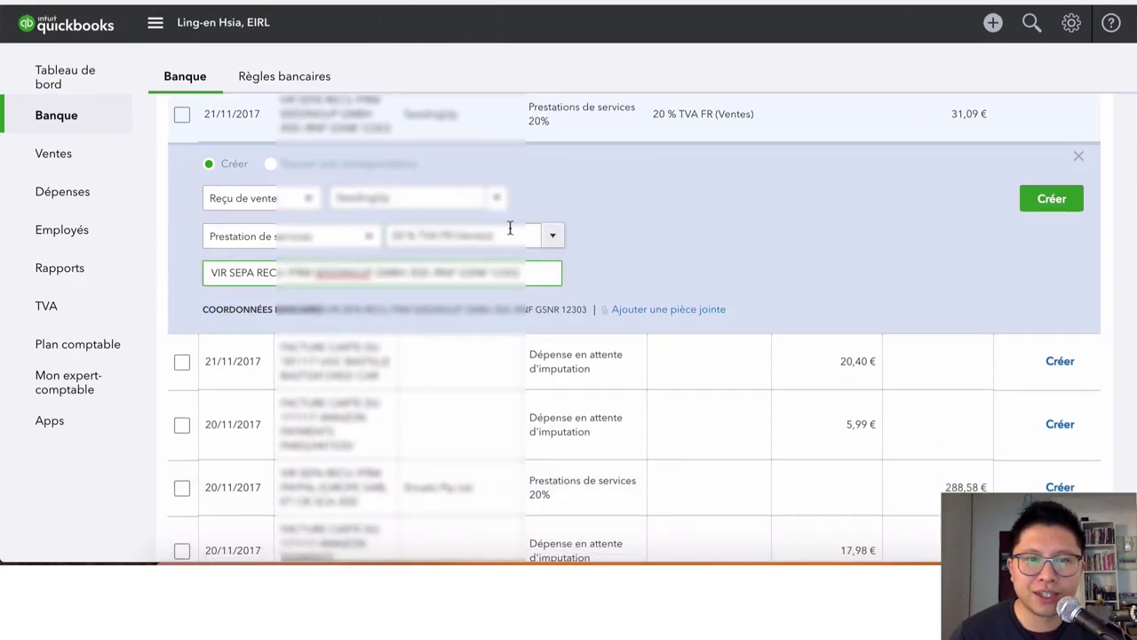
scroll(418, 203, up, 1)
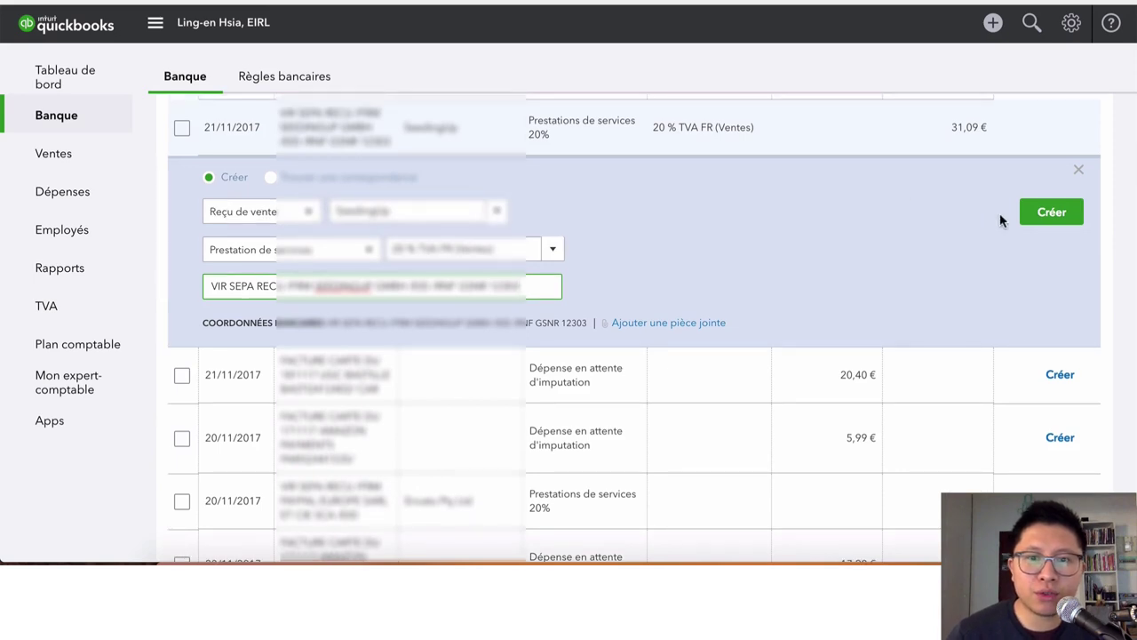
click(1050, 216)
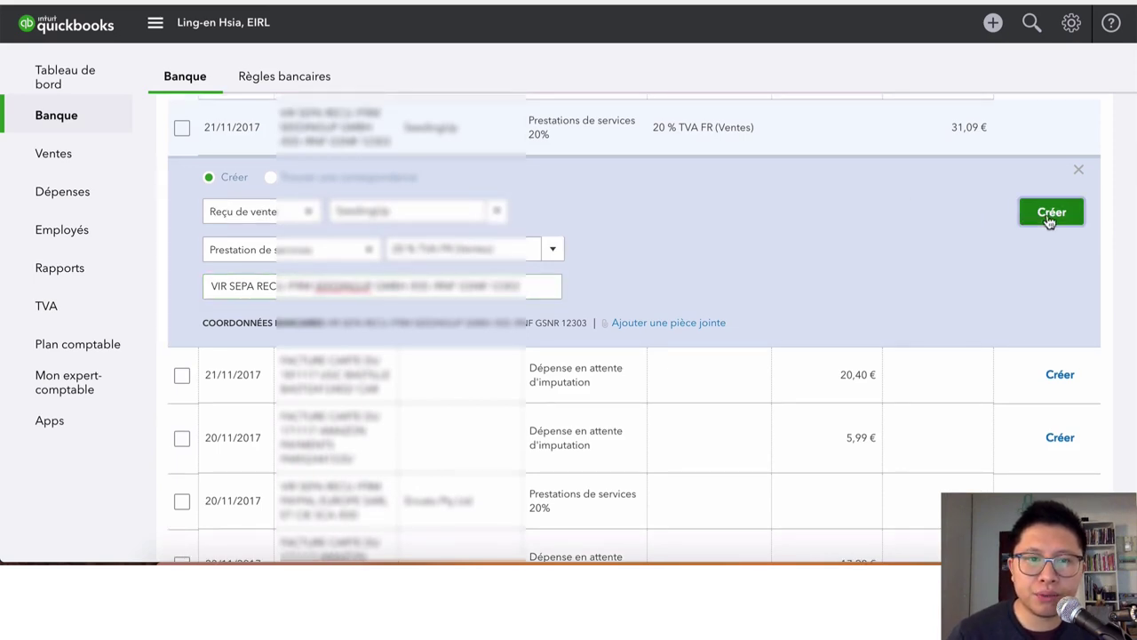
- Leave the bank transactions awaiting validation and open the overview of all sales
scroll(925, 221, up, 5)
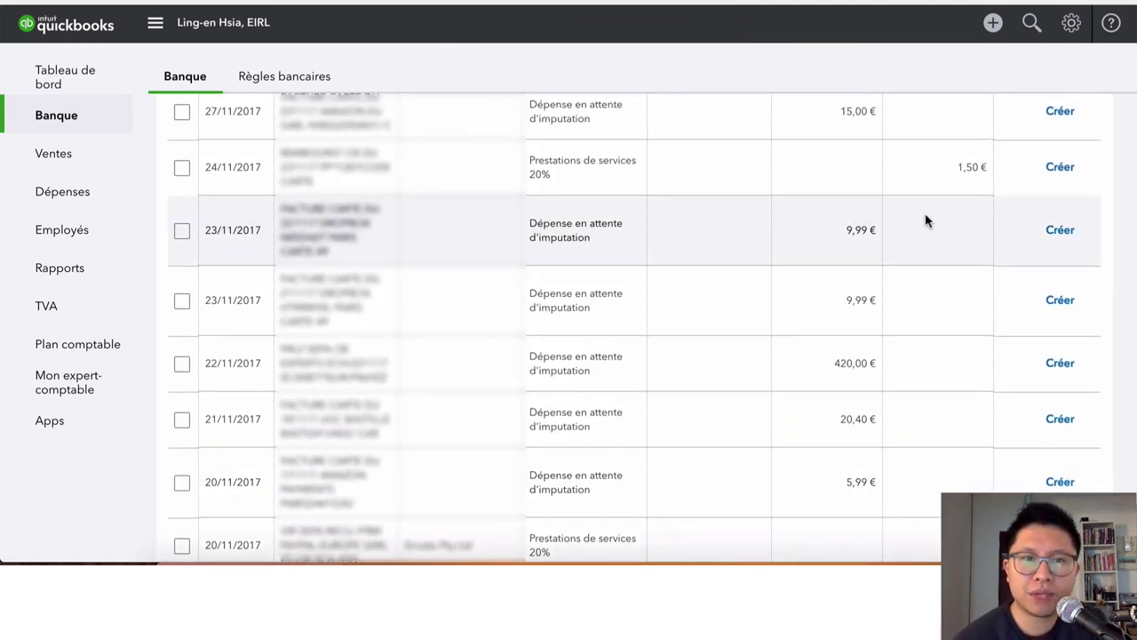
scroll(925, 220, up, 10)
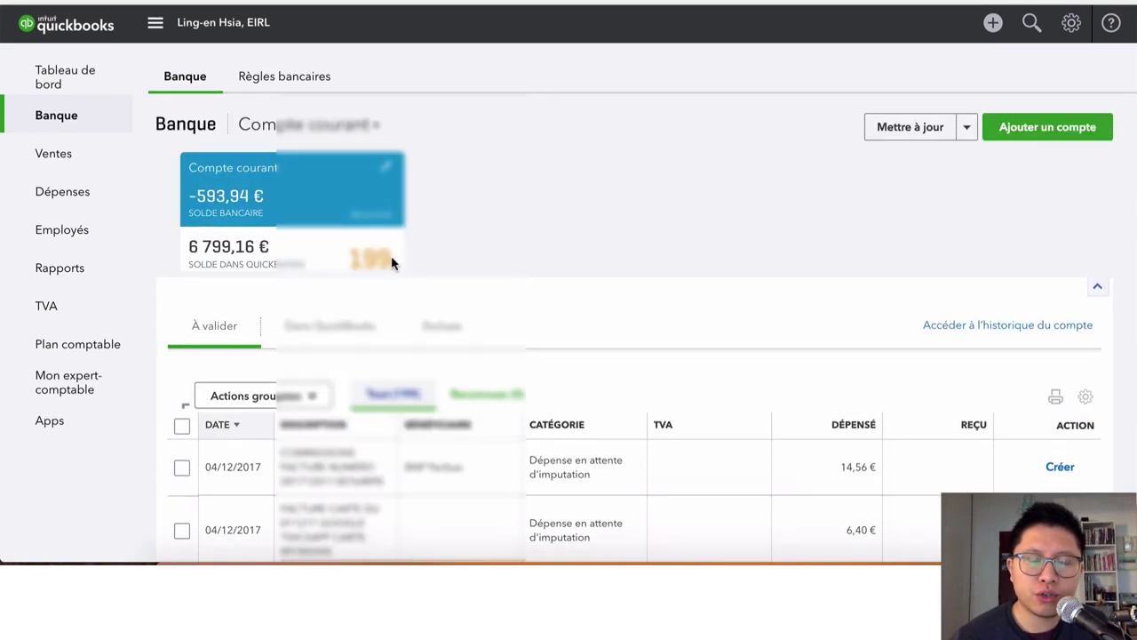
scroll(392, 263, down, 1)
scroll(395, 225, down, 3)
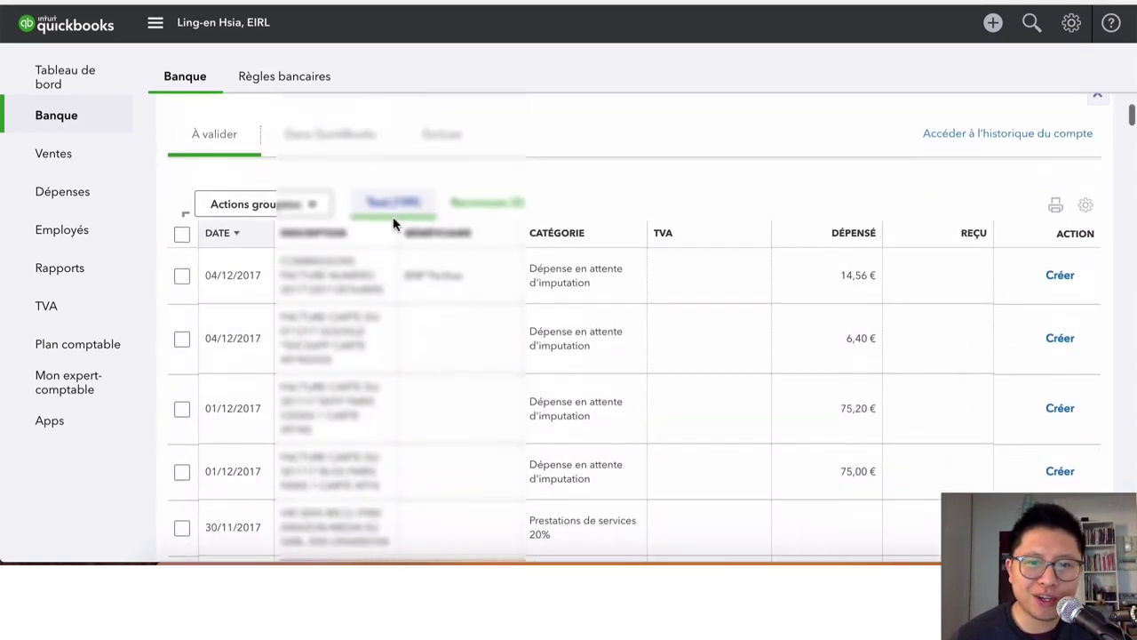
click(61, 170)
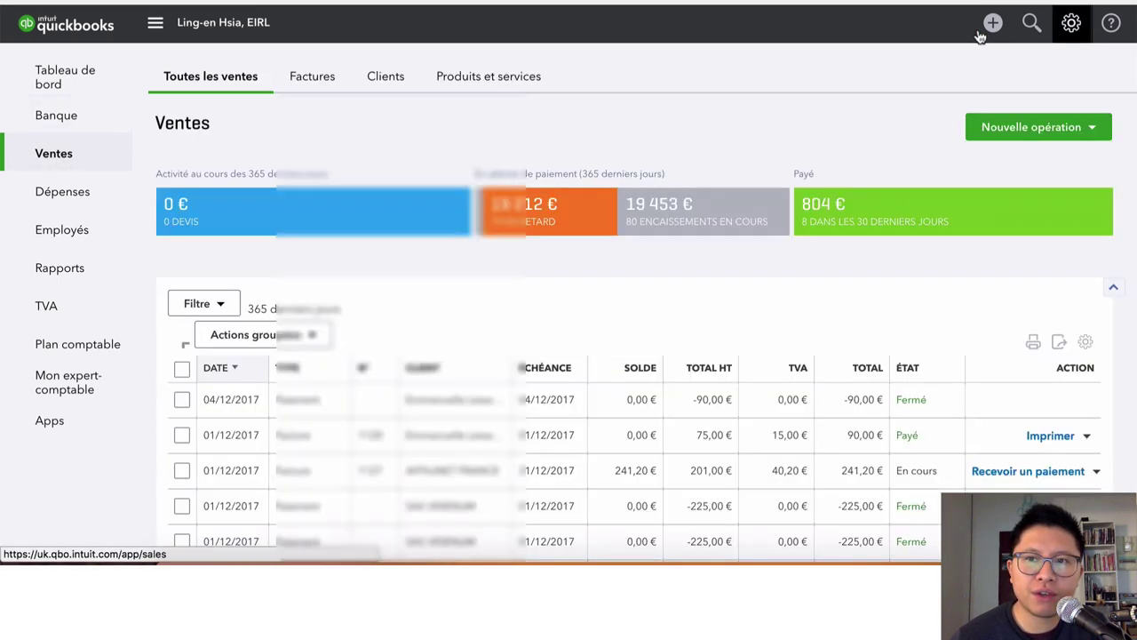
- Start a new customer invoice and select SeedingUp as its customer
click(992, 24)
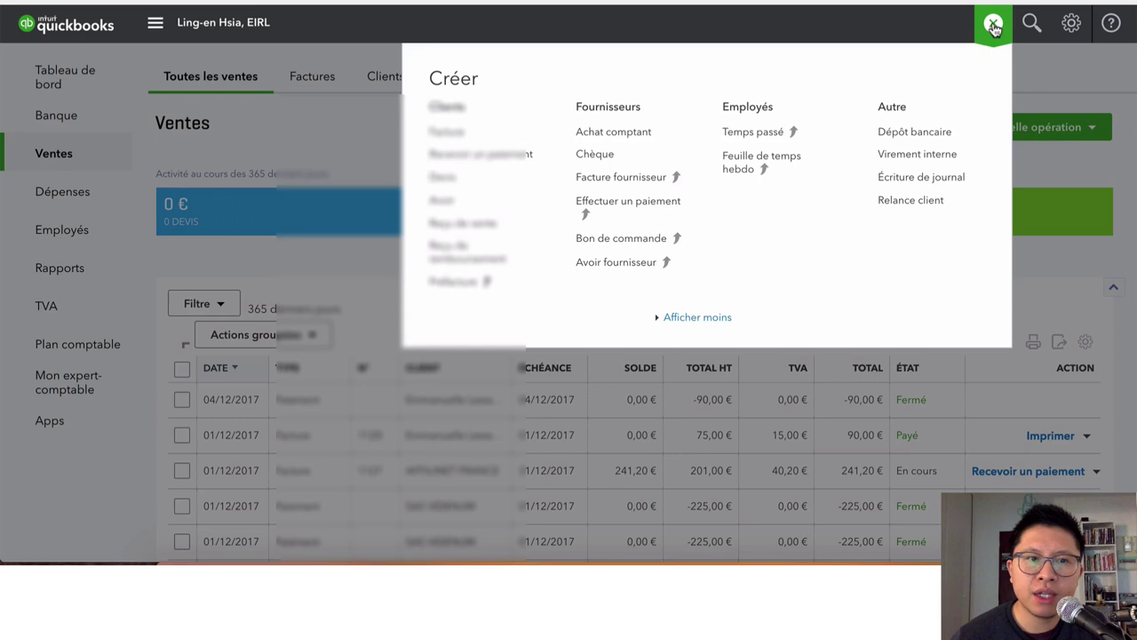
click(444, 135)
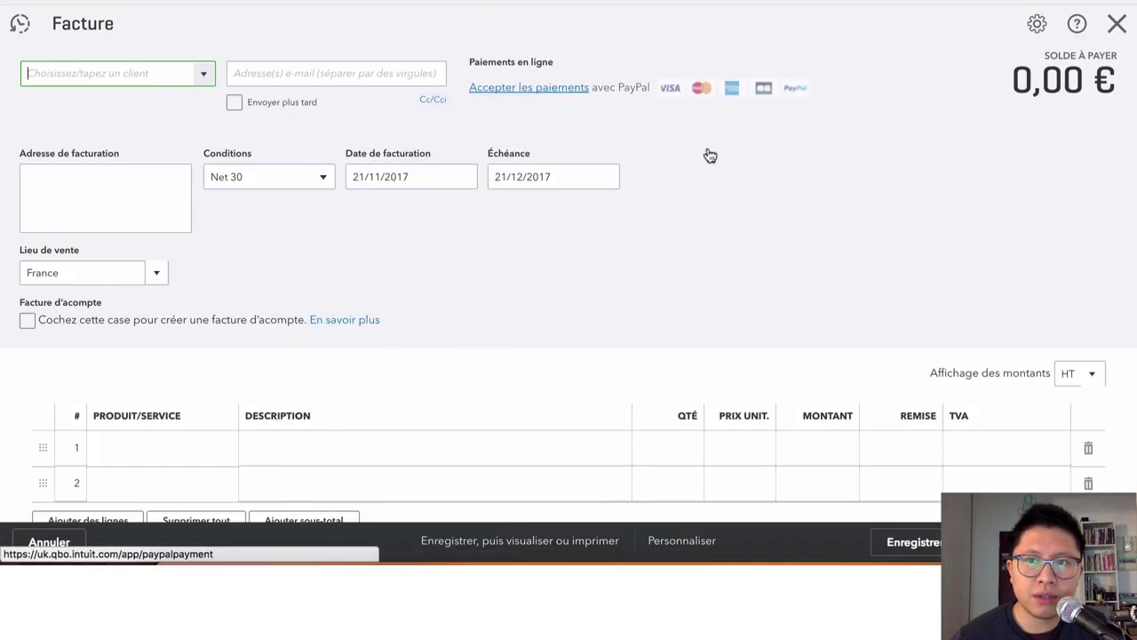
scroll(710, 155, down, 4)
scroll(711, 150, up, 2)
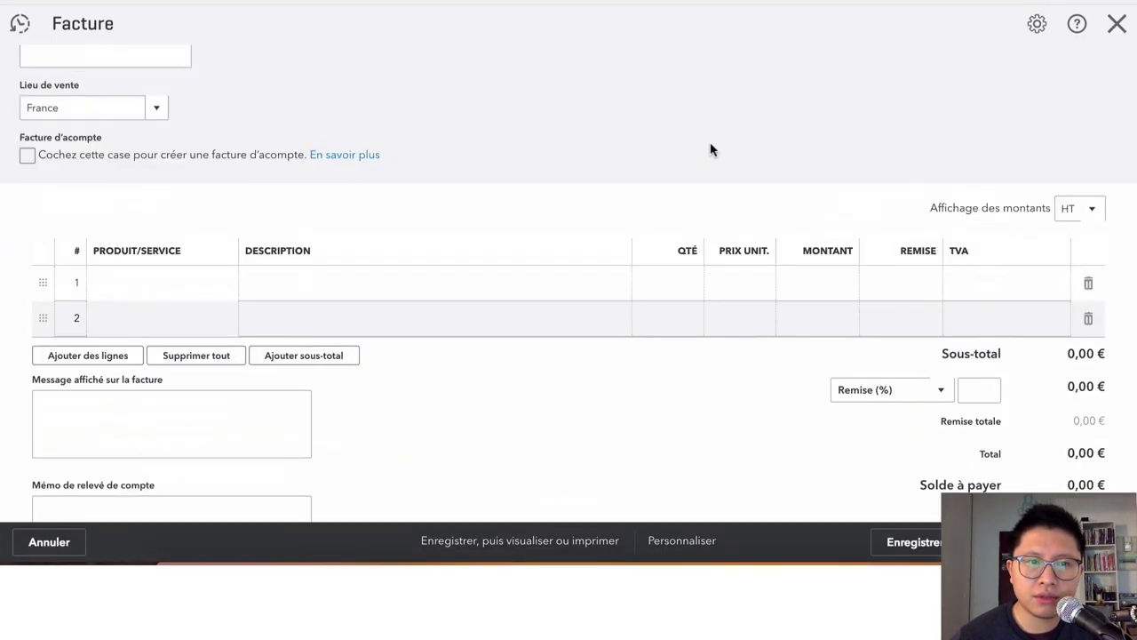
scroll(711, 150, up, 2)
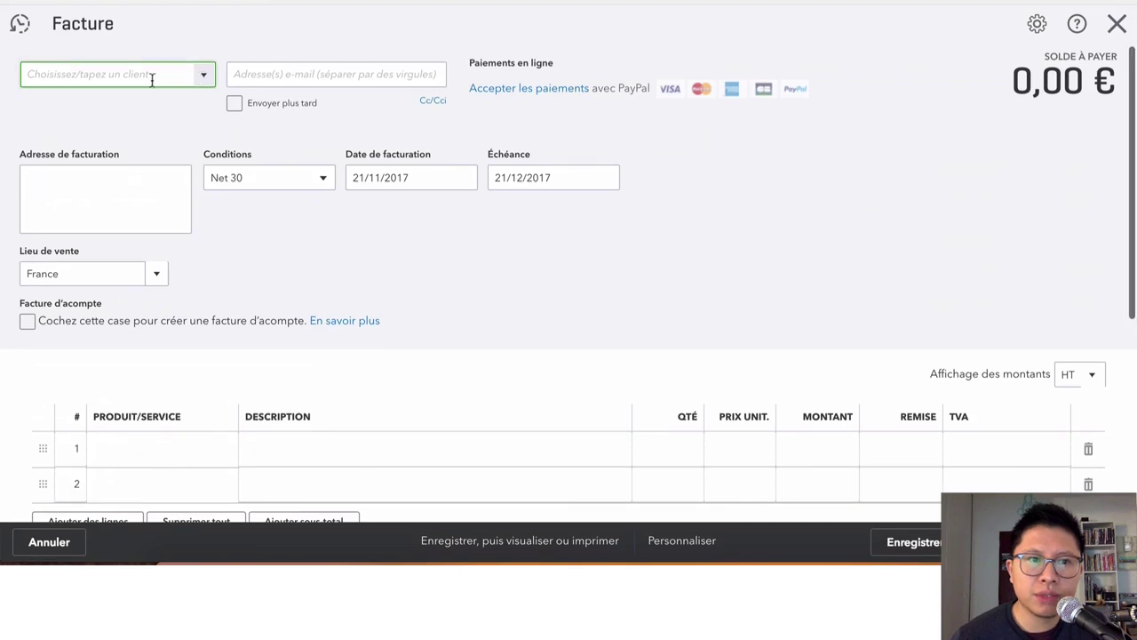
text(see)
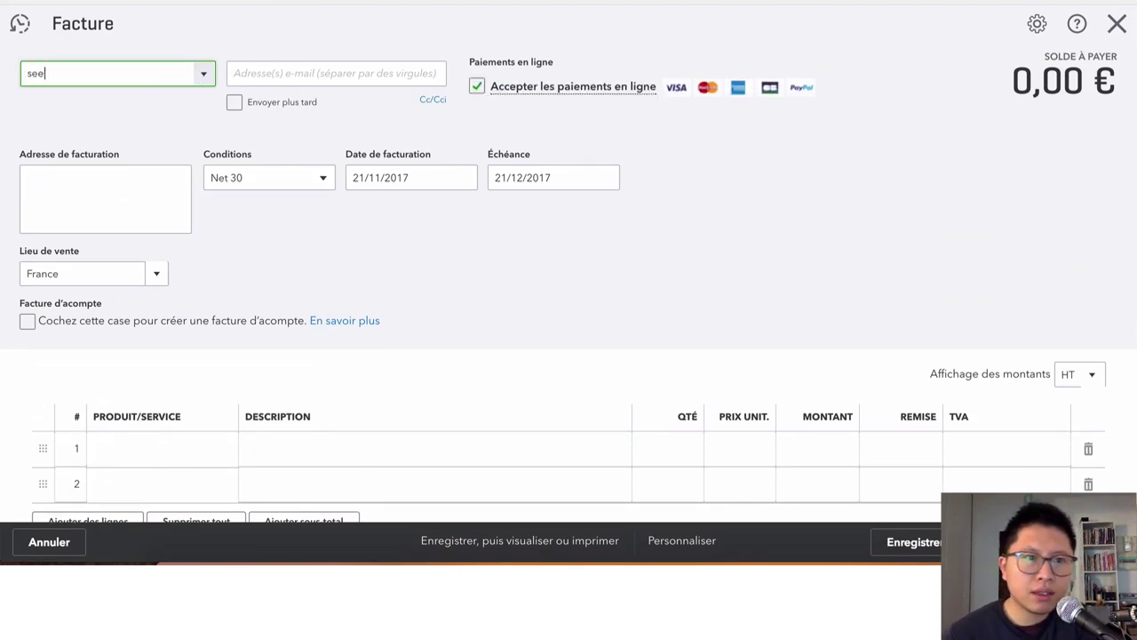
text(dingUp)
click(145, 133)
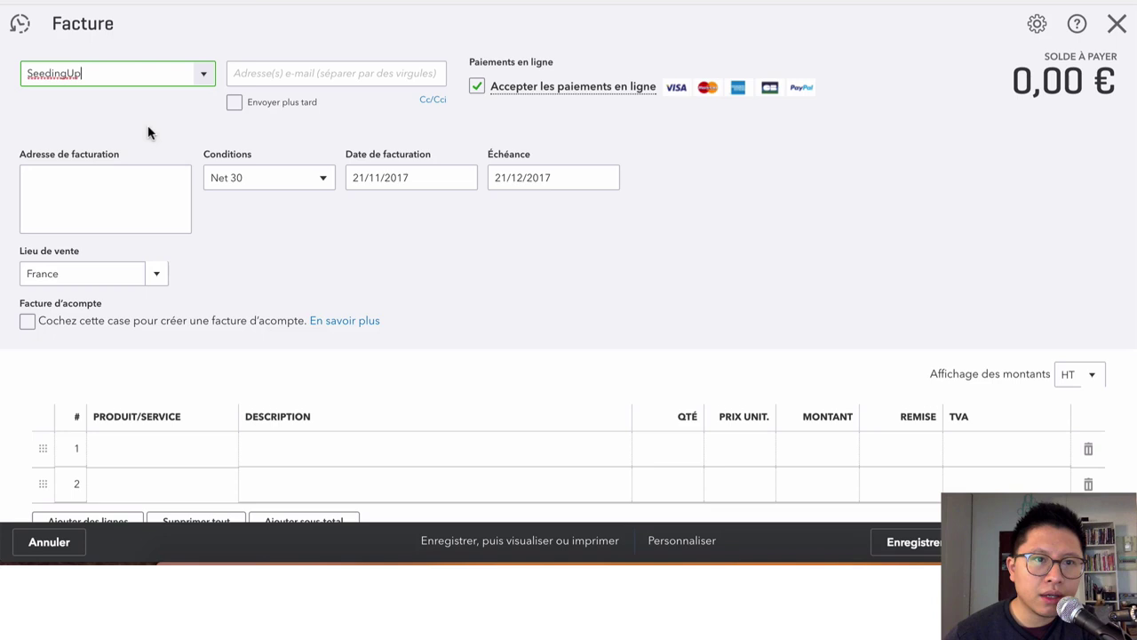
click(312, 65)
click(113, 203)
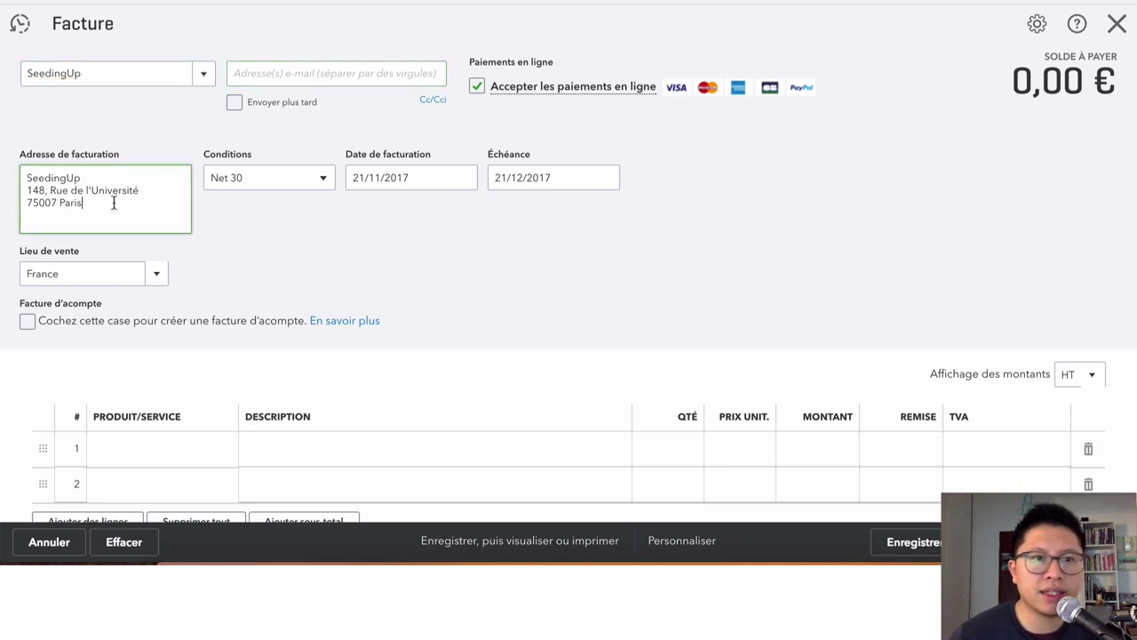
- Look over the payment terms available for the invoice, leaving Net 30 selected
click(325, 178)
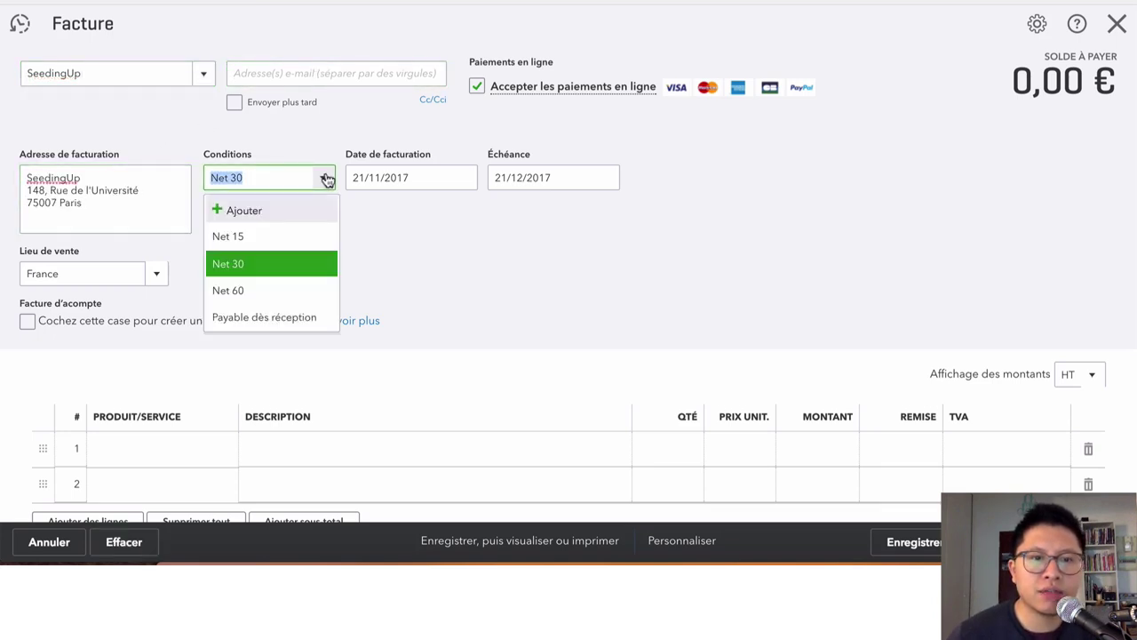
click(327, 179)
click(330, 175)
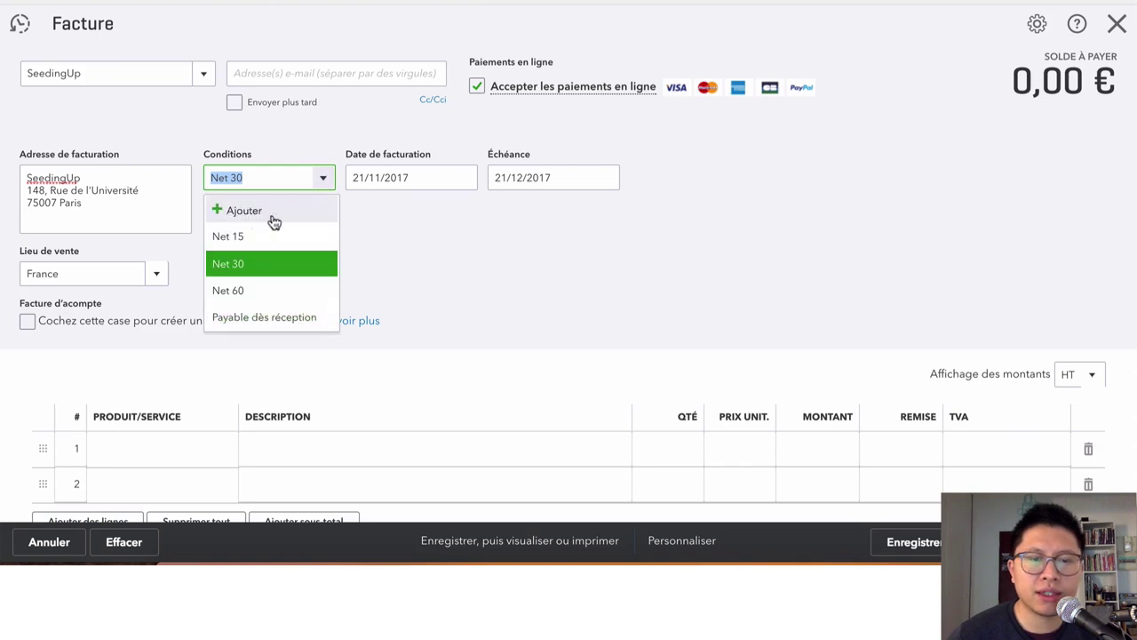
click(376, 229)
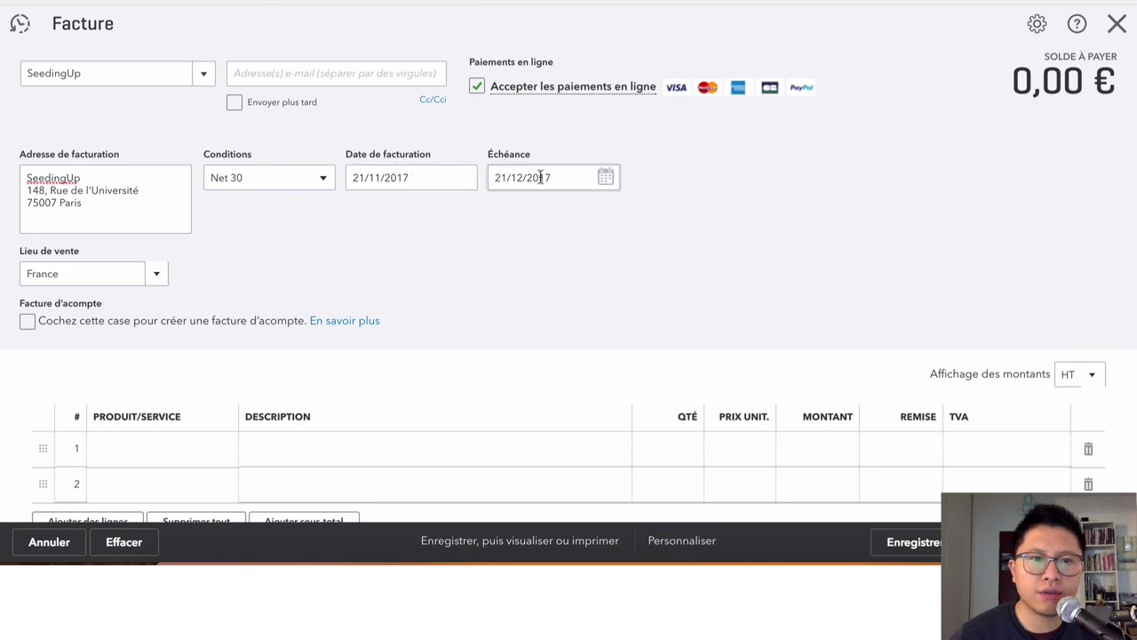
- Try turning the invoice into a deposit invoice and revert it to a standard invoice
scroll(217, 245, down, 1)
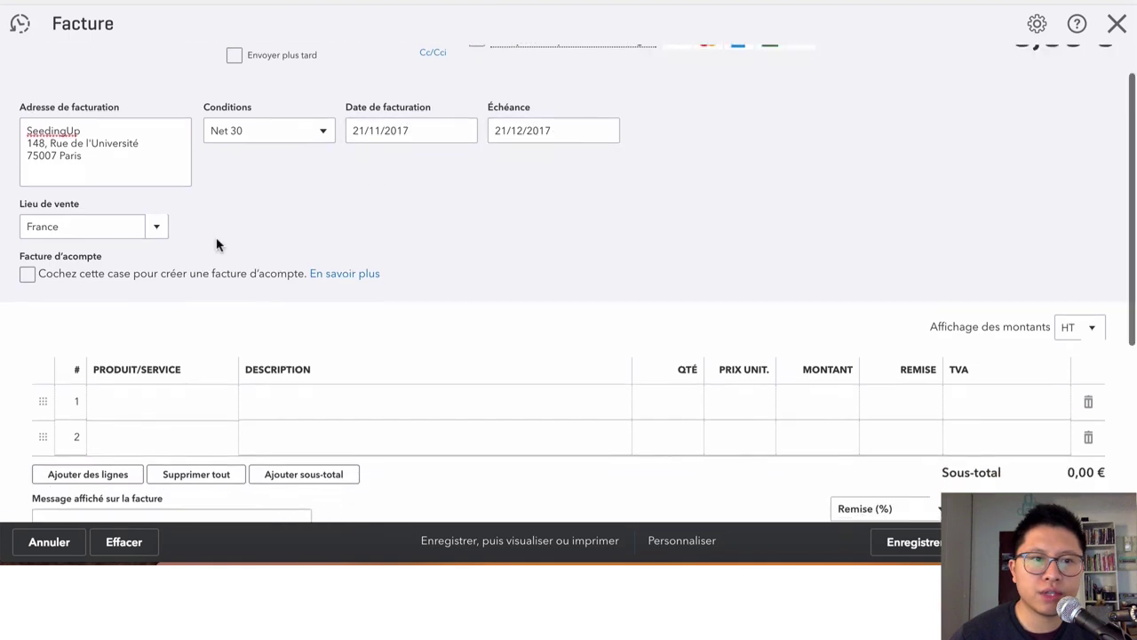
click(28, 276)
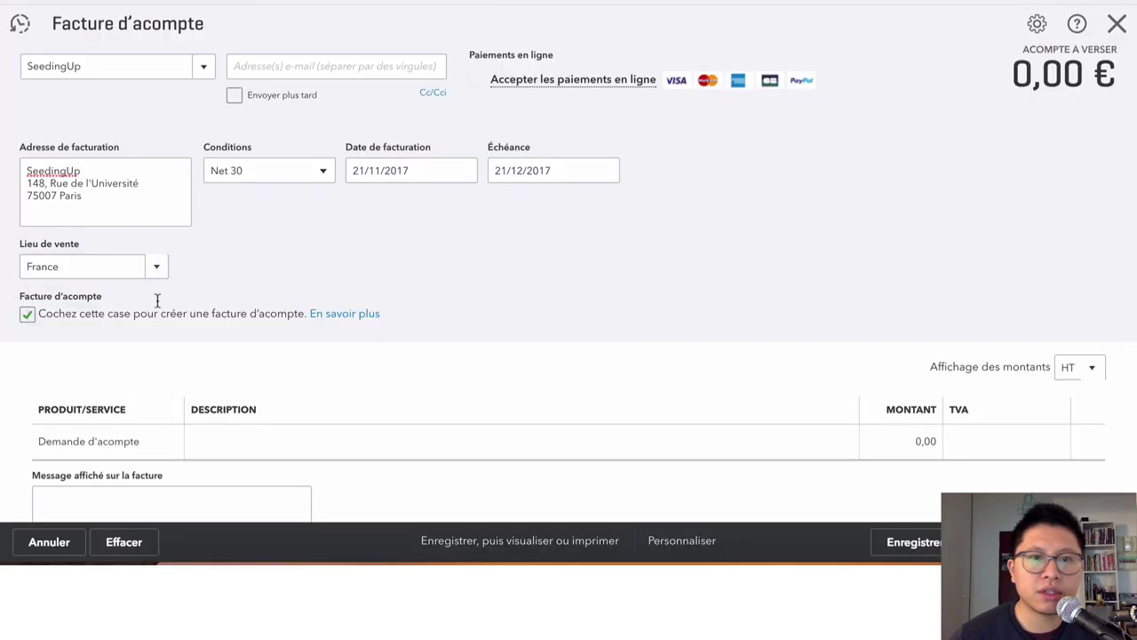
scroll(286, 231, down, 2)
scroll(225, 253, up, 2)
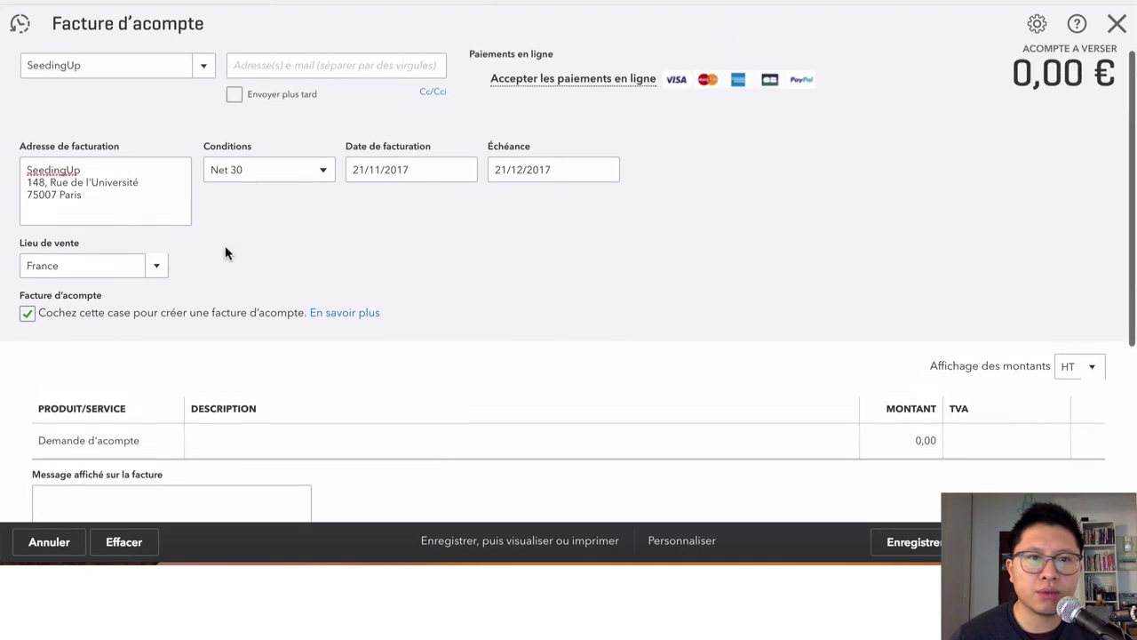
click(27, 313)
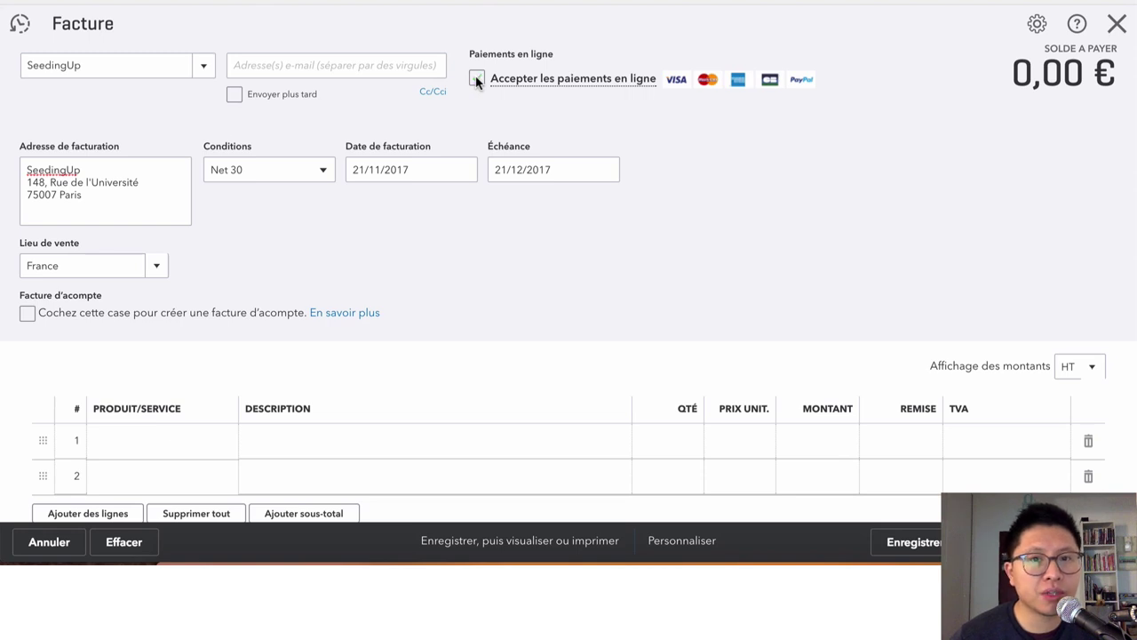
- Search for the affiliation service and add Commissions d'affiliation to the first invoice line
scroll(476, 81, down, 2)
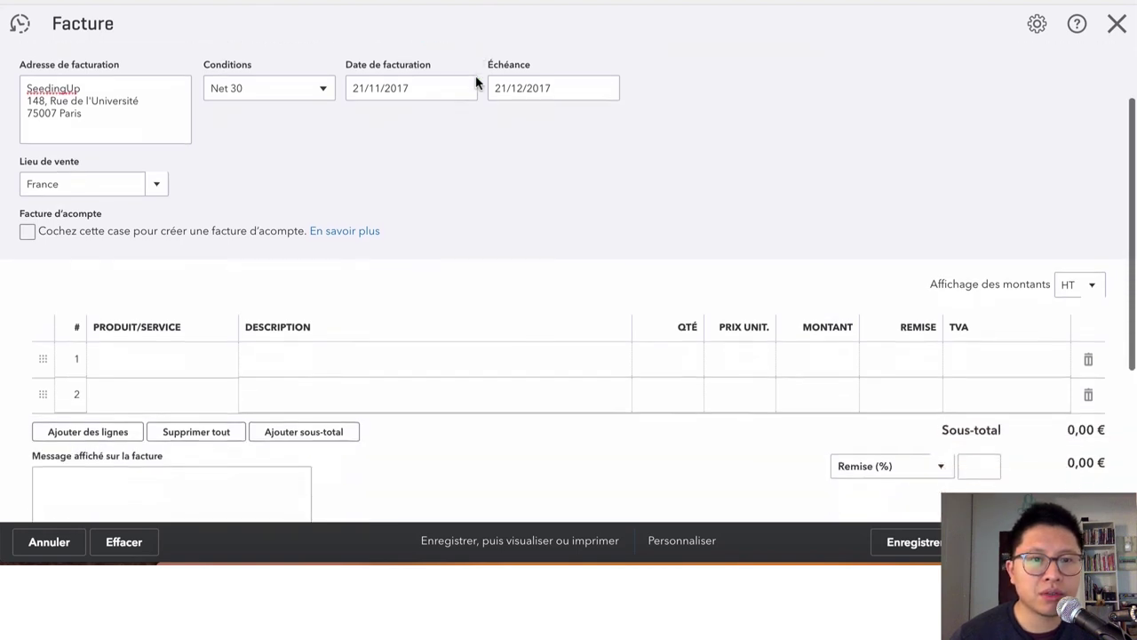
scroll(476, 81, up, 2)
scroll(476, 81, down, 1)
scroll(475, 81, down, 6)
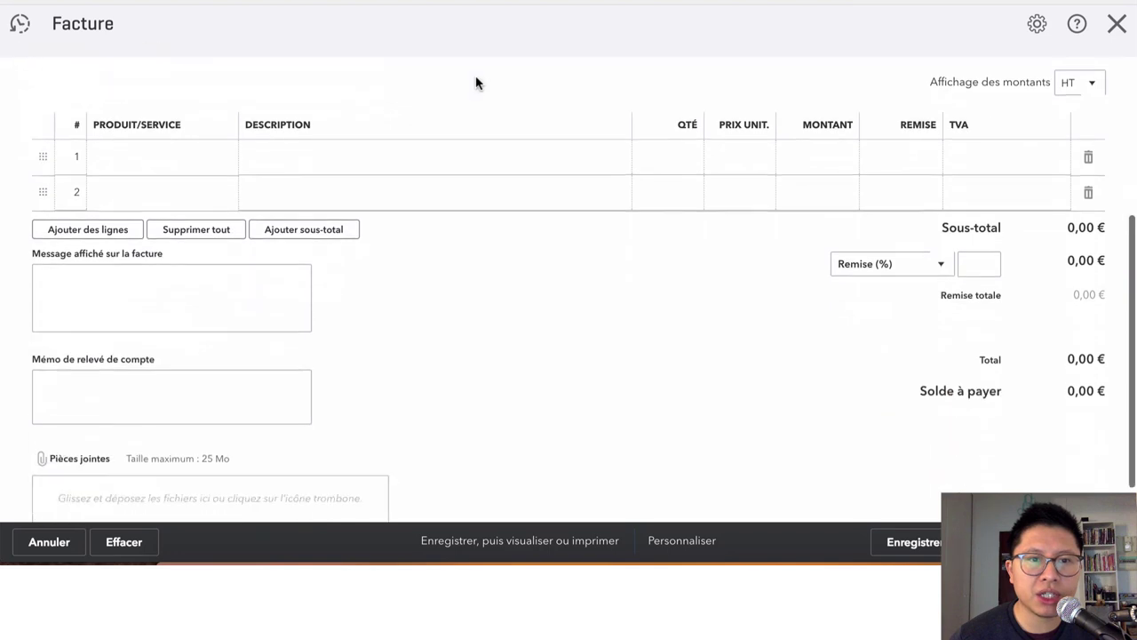
click(187, 125)
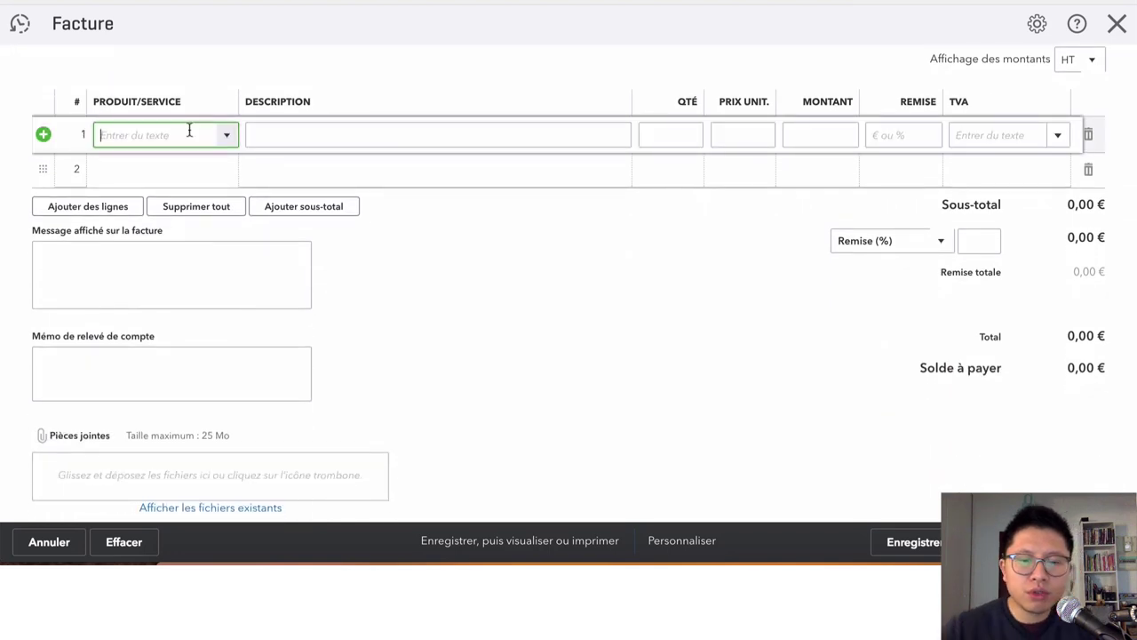
text(co)
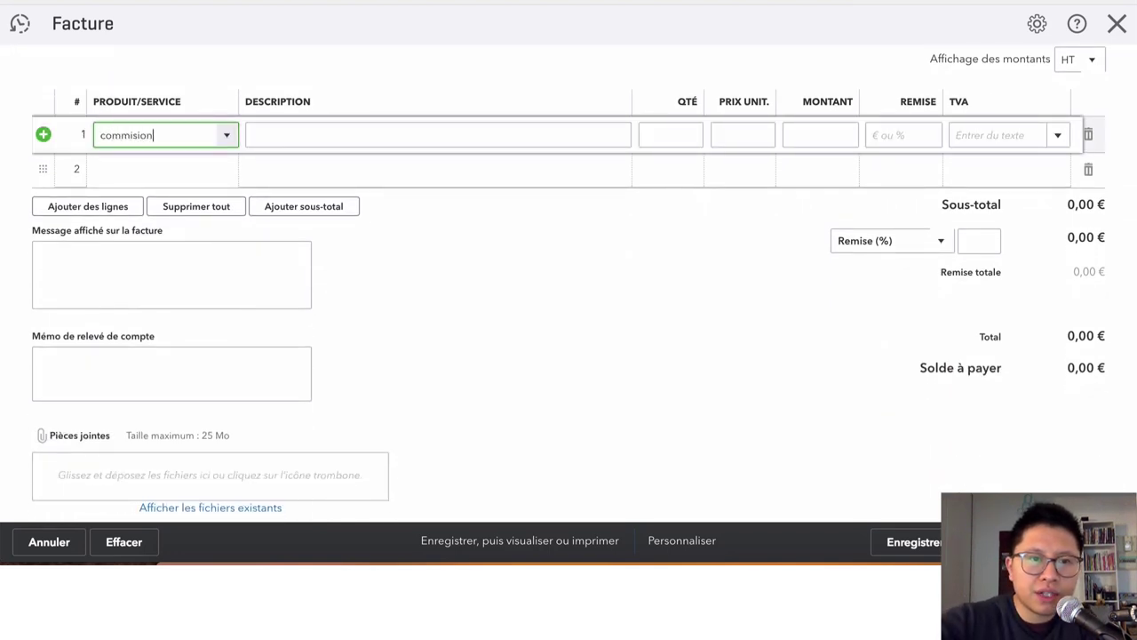
text(mmision)
key(ctrl+a)
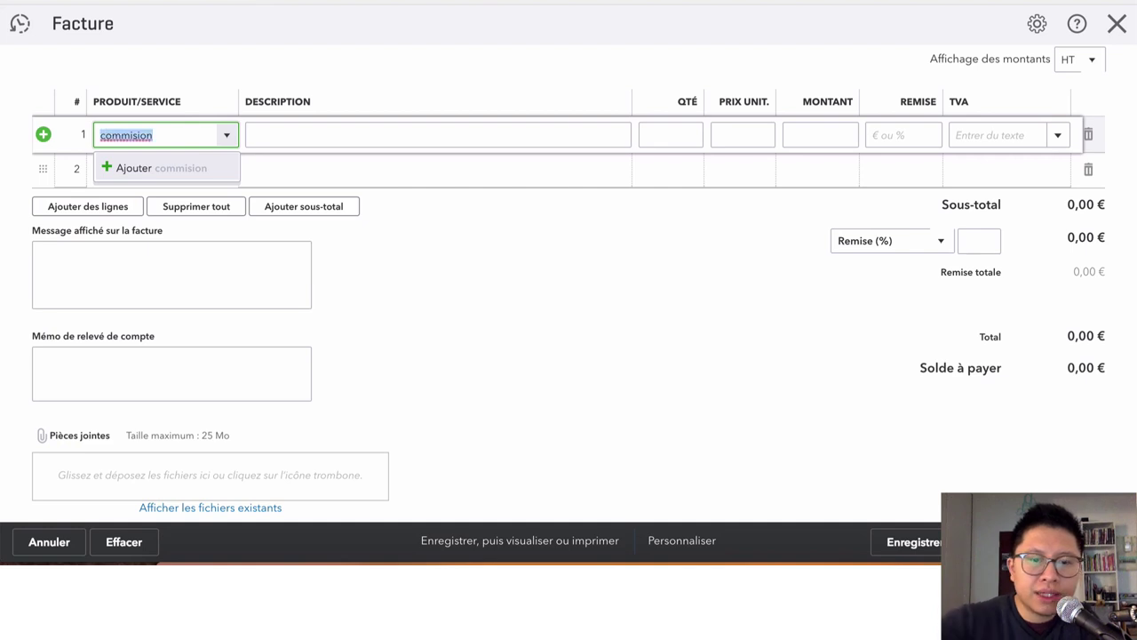
text(affiliation)
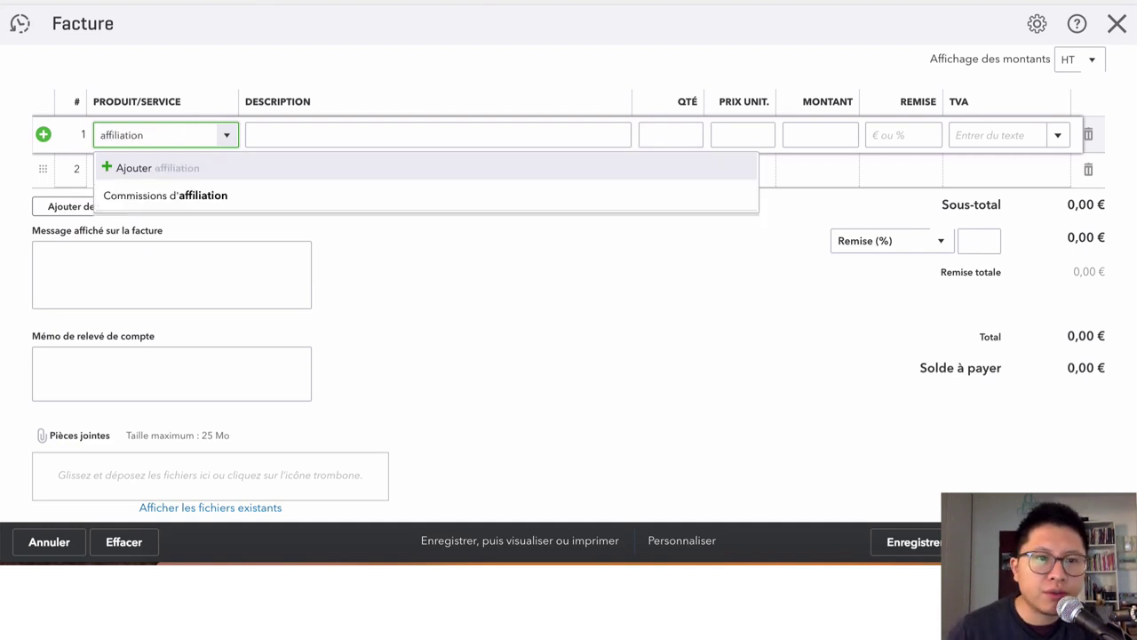
click(153, 196)
- Describe the commission line as Septembre 2017 and set its unit price to 46 €
click(297, 138)
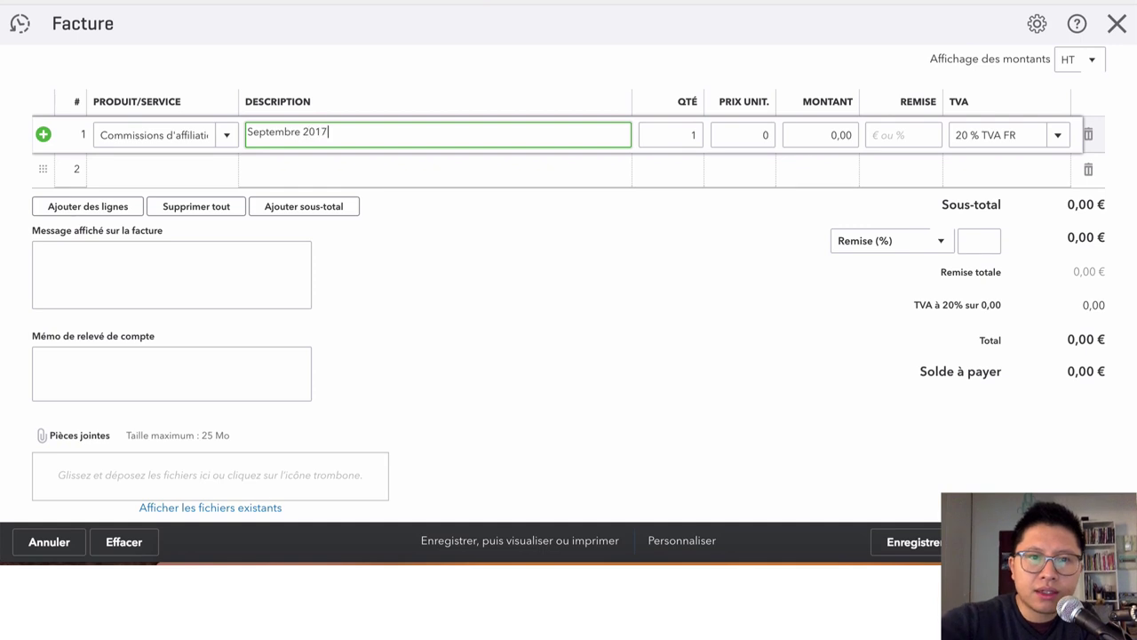
click(685, 96)
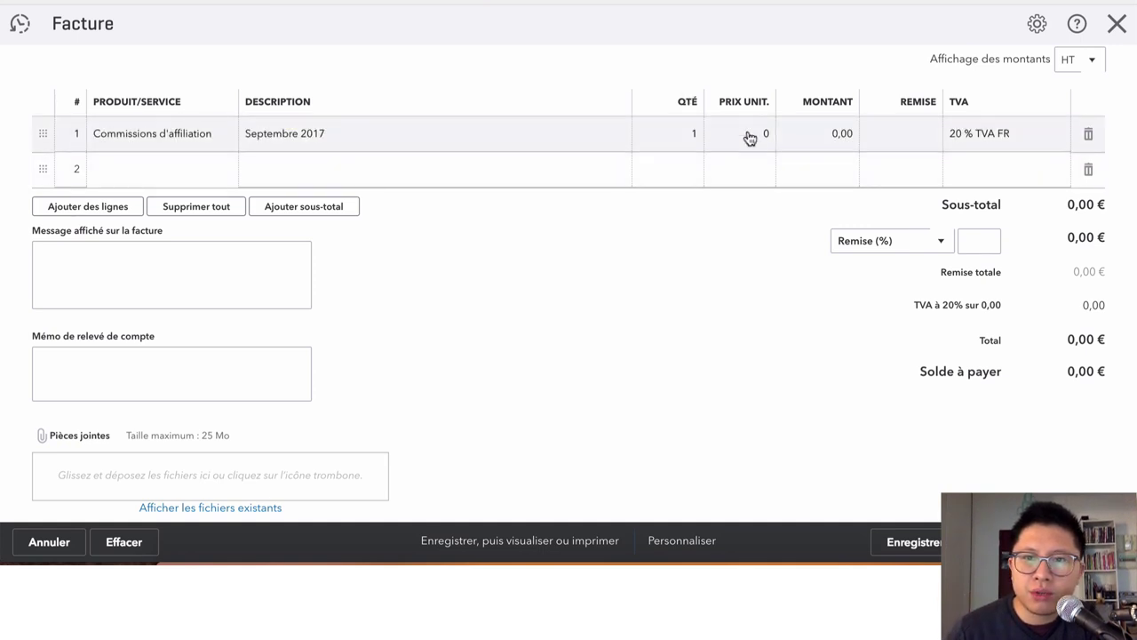
click(749, 138)
text(4)
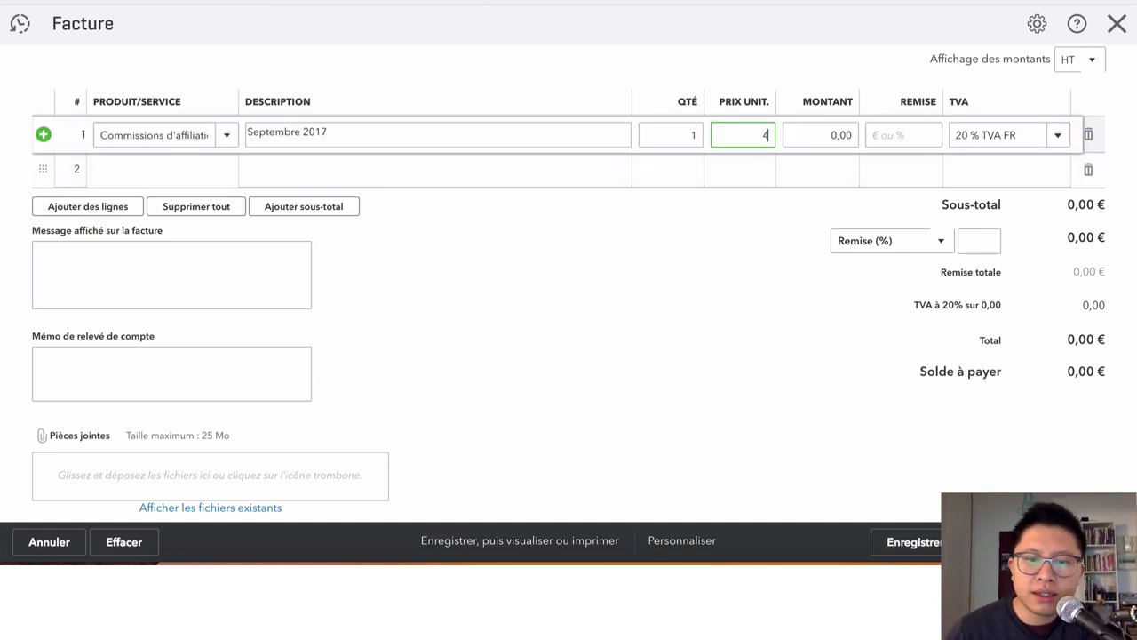
text(6)
click(738, 317)
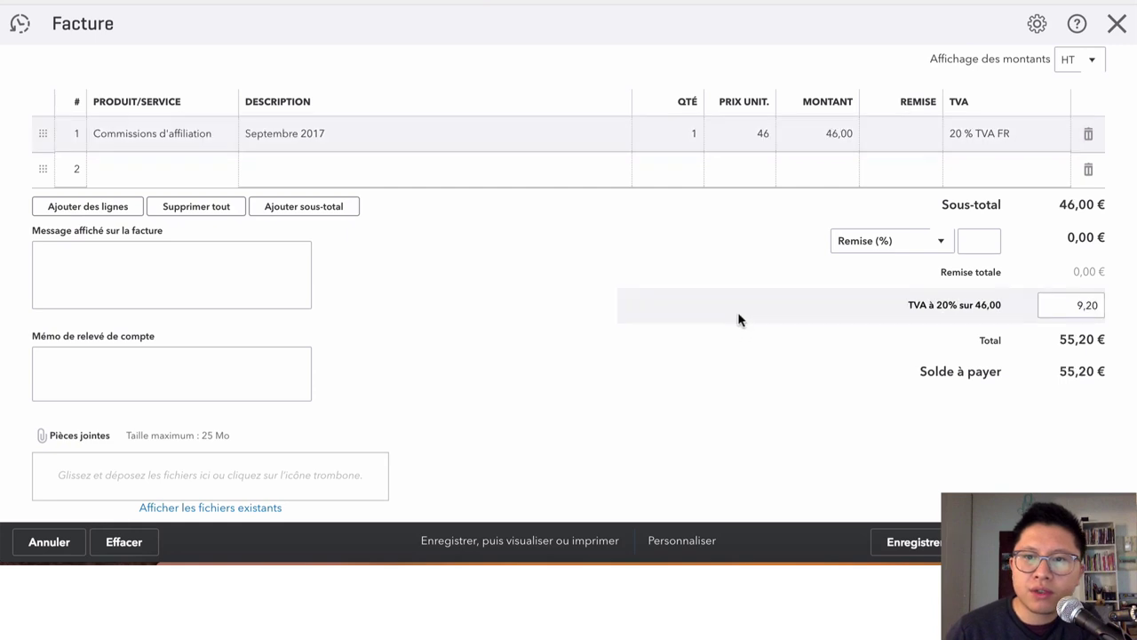
- Check the VAT rate options of the commission line, keeping 20 % TVA FR
click(981, 142)
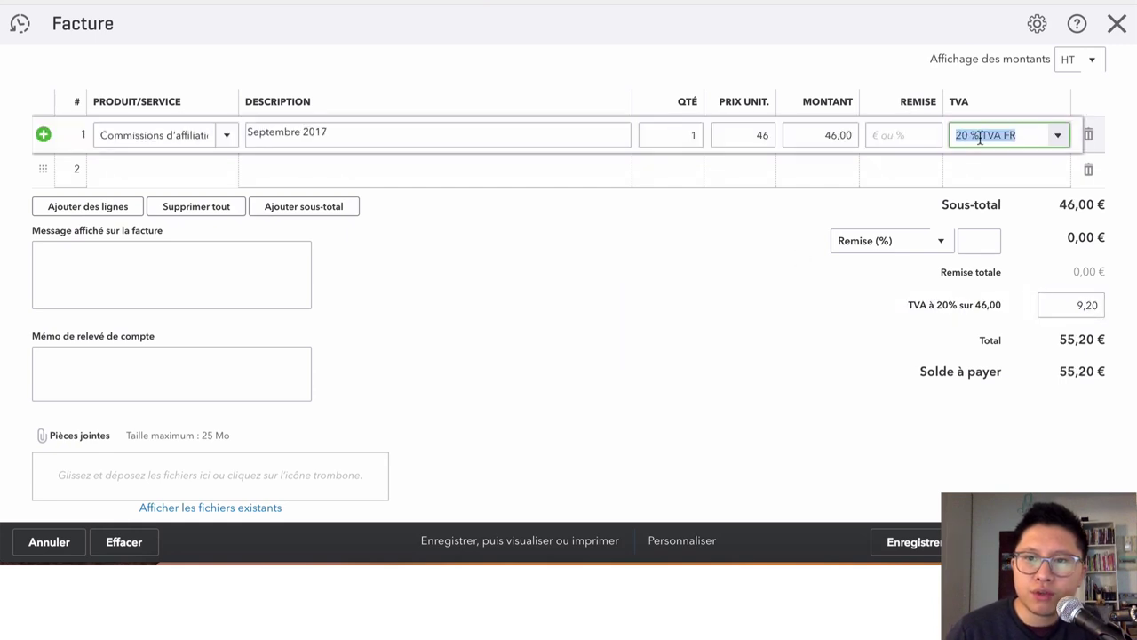
click(1056, 139)
click(1056, 139)
scroll(997, 194, down, 1)
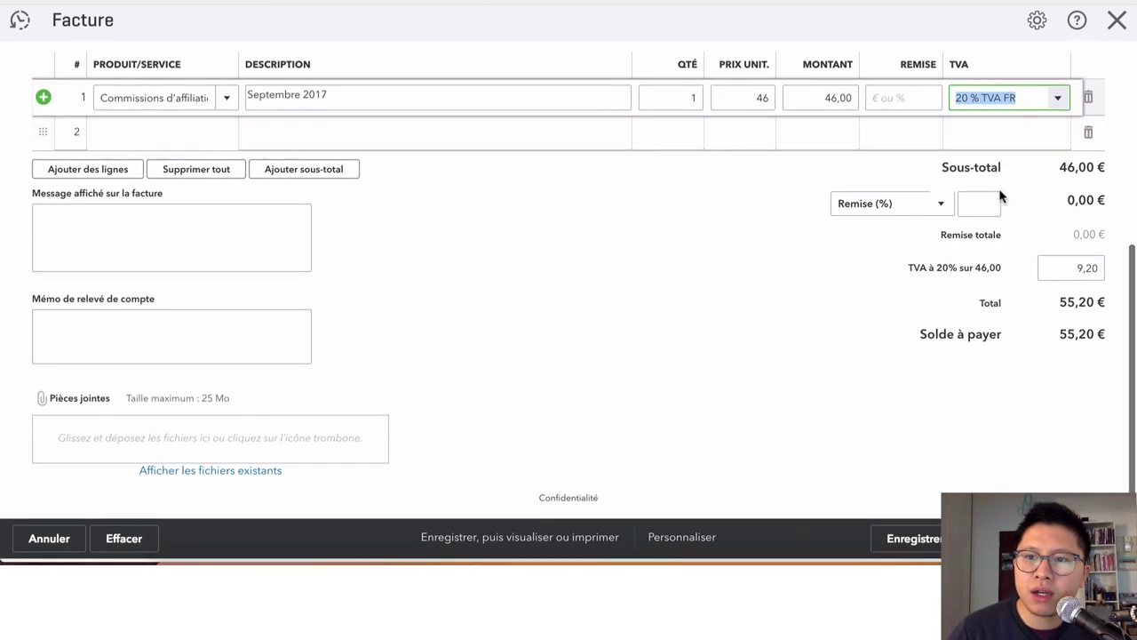
- Switch the invoice's amount display to tax-inclusive (TTC) and review the whole invoice
scroll(1053, 76, up, 2)
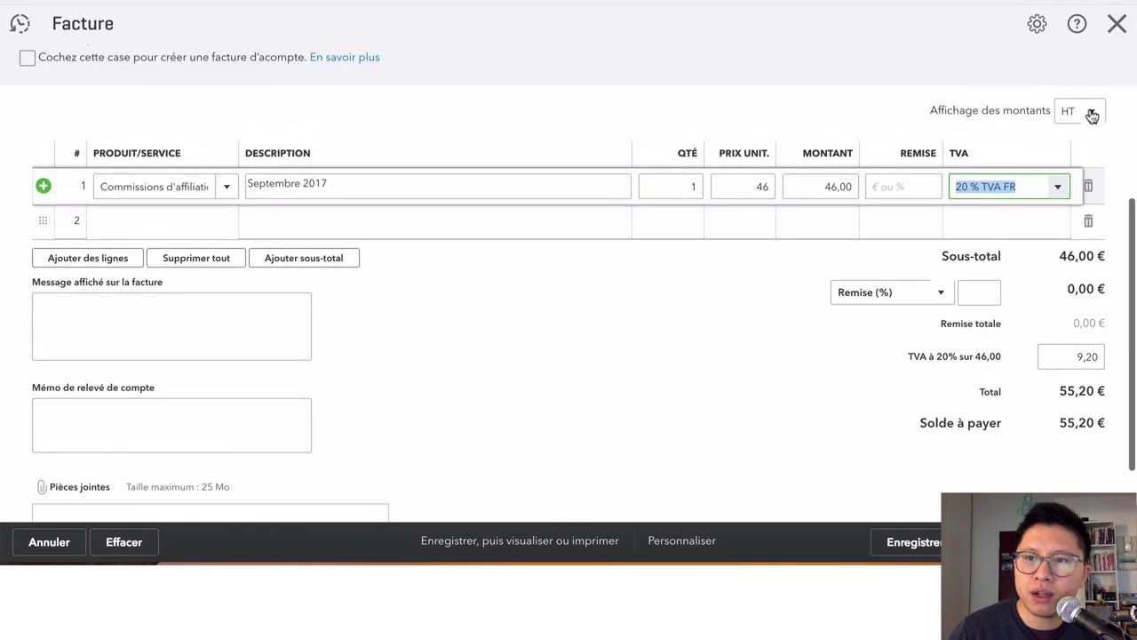
click(1091, 114)
click(1022, 160)
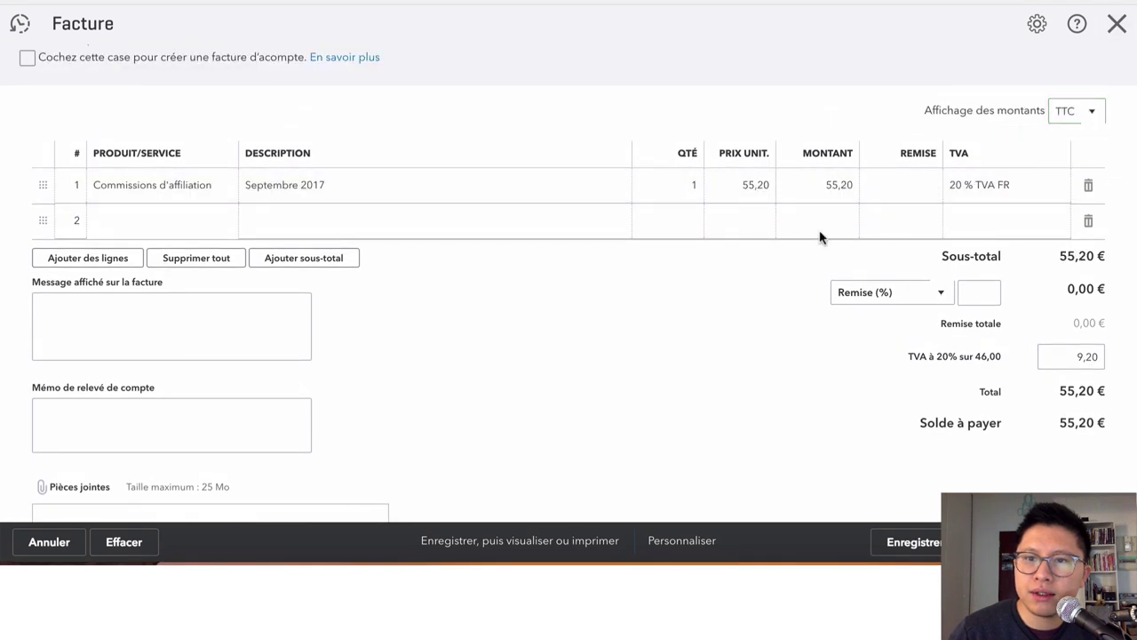
scroll(1021, 191, down, 2)
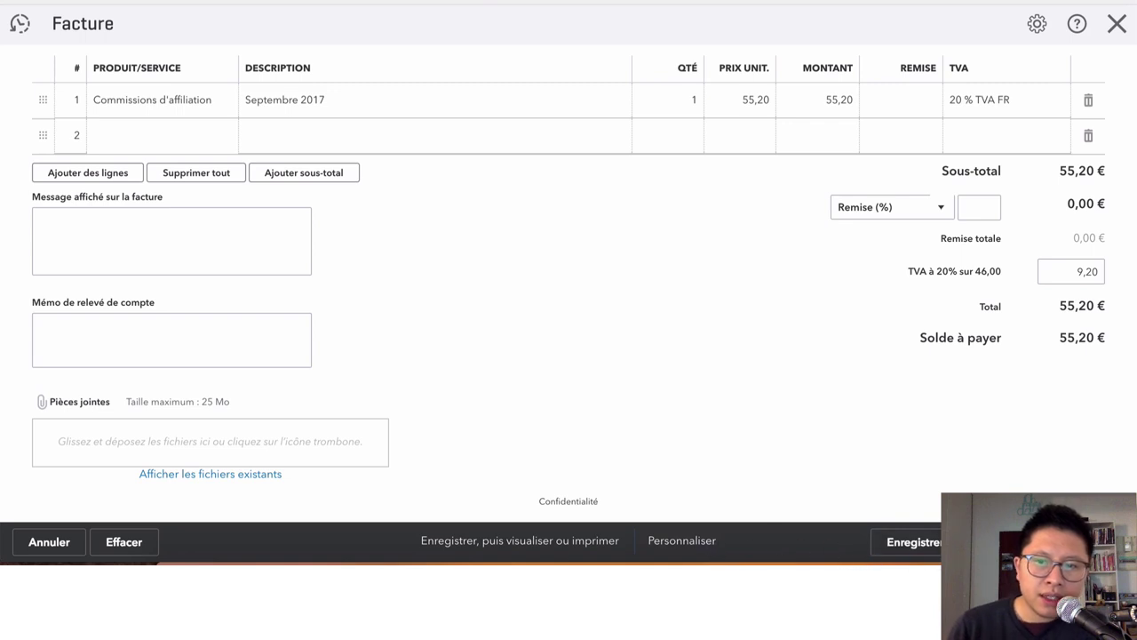
scroll(515, 341, up, 1)
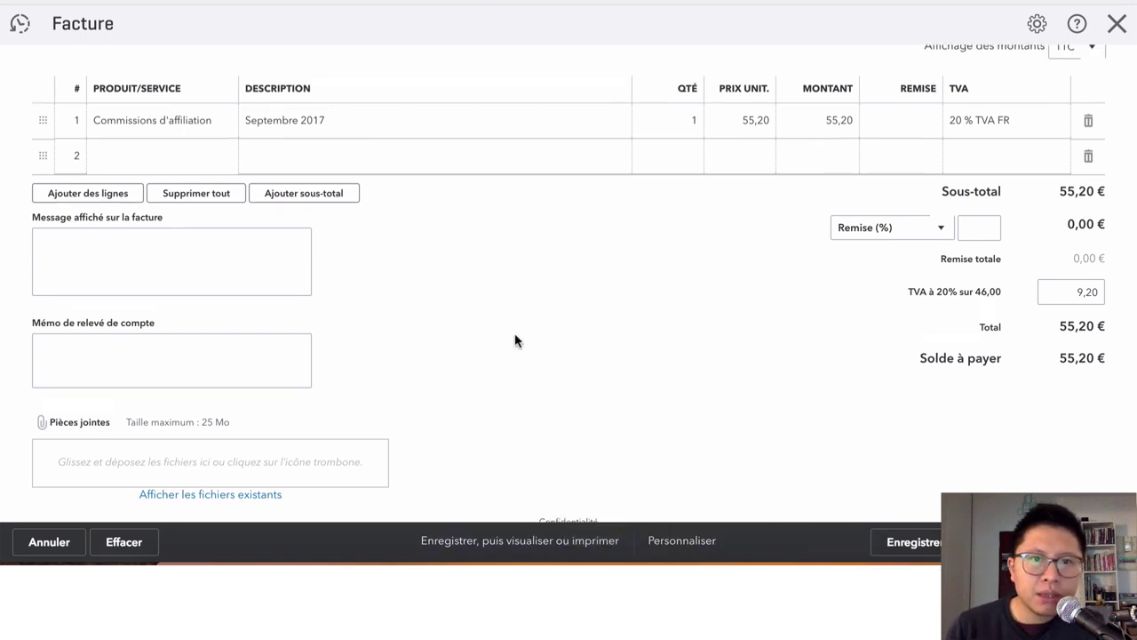
scroll(515, 341, up, 5)
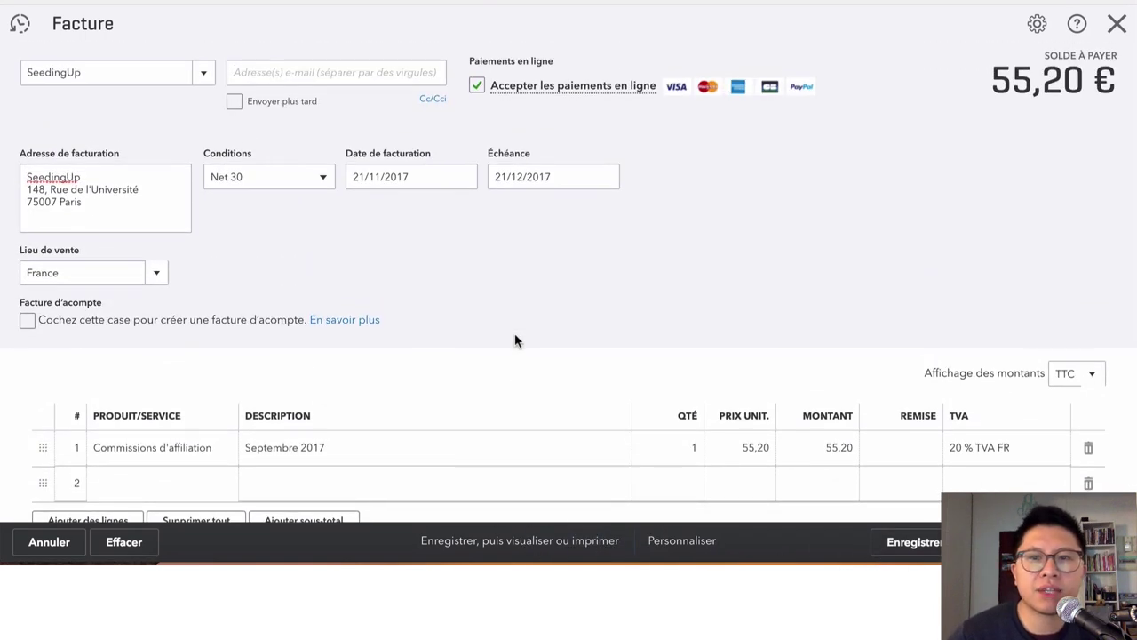
scroll(515, 340, down, 5)
scroll(515, 341, up, 5)
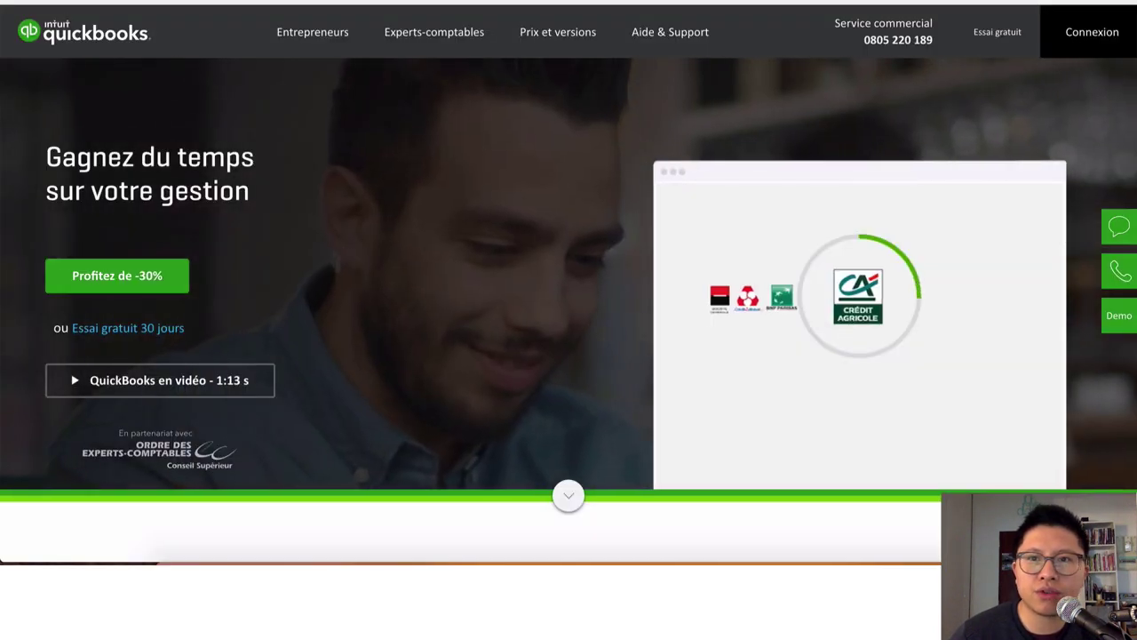
- Switch to the QuickBooks website and examine its help options for contacting support and the community space
mouse_move(642, 40)
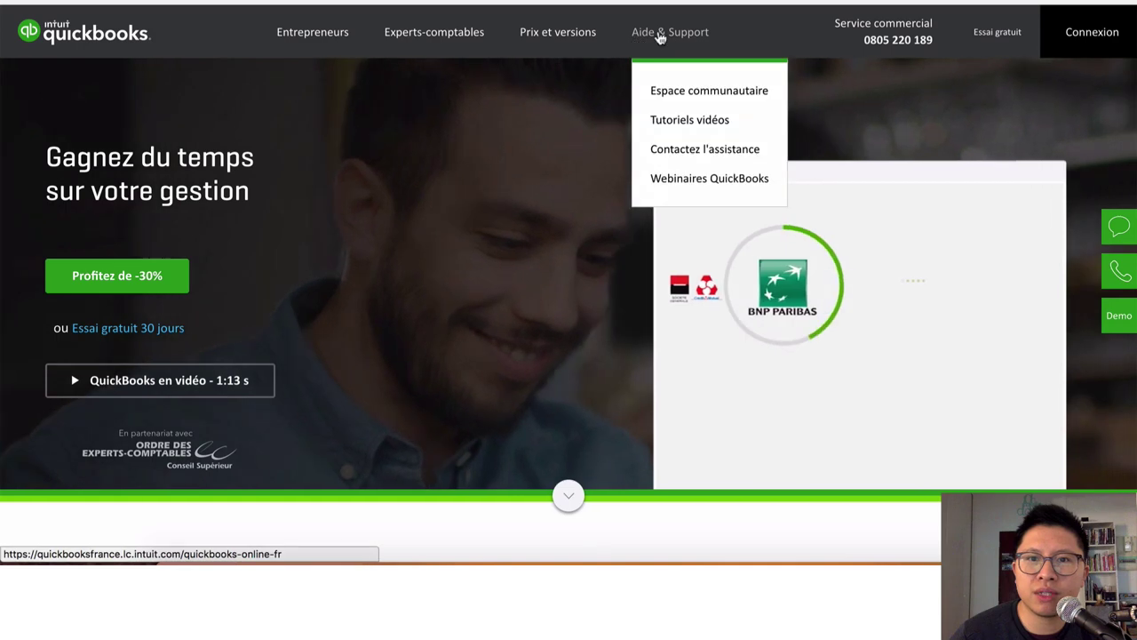
right_click(682, 158)
click(685, 156)
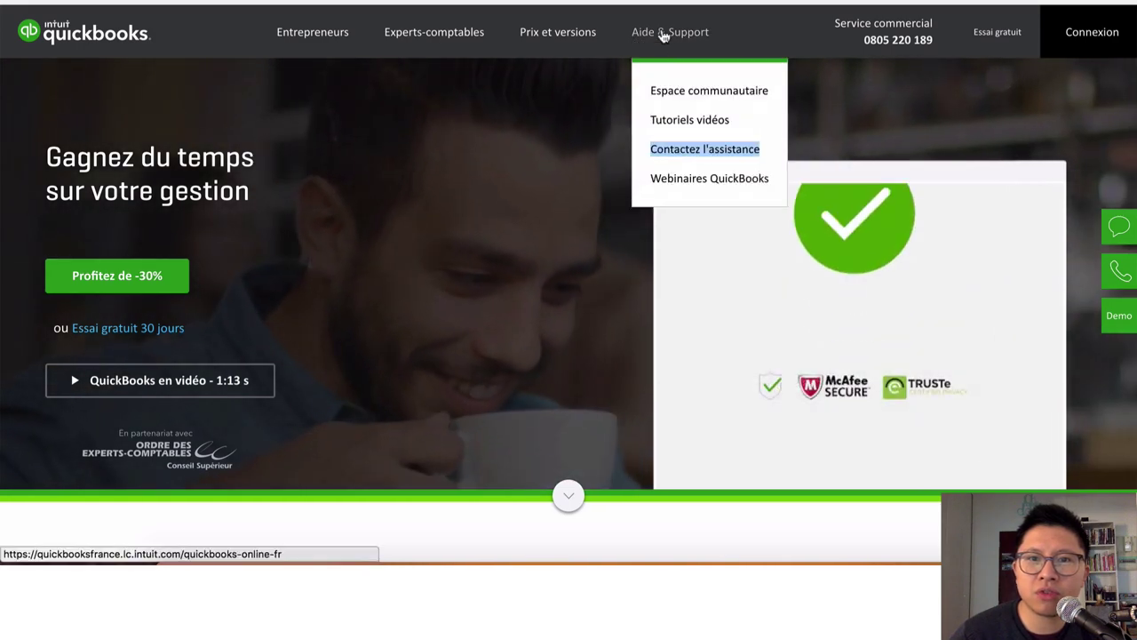
right_click(670, 94)
click(679, 91)
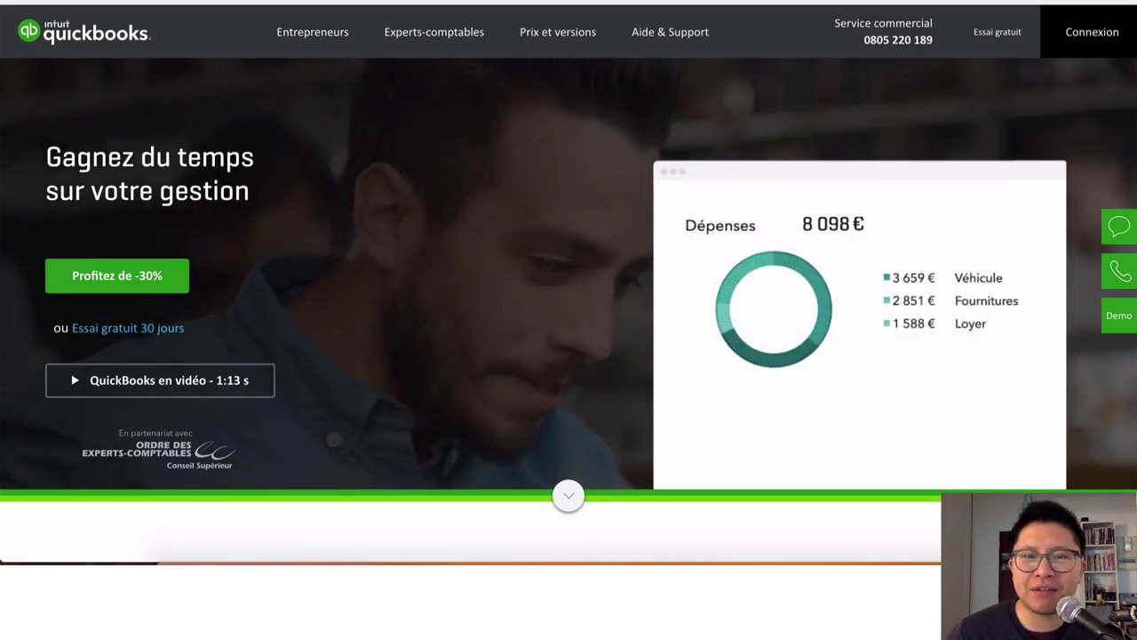
- Explore the contact page's help for exporting data, consulting the Excel export answer for Internet Explorer and the phone and e-mail contact options
key(ctrl+Tab)
scroll(430, 176, down, 4)
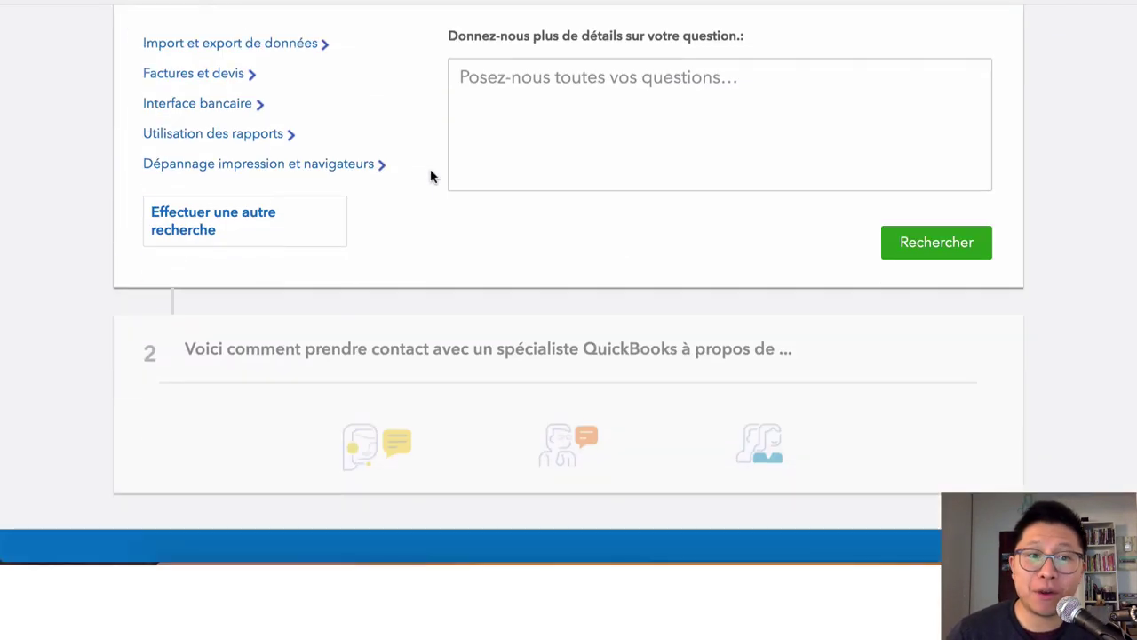
scroll(429, 175, up, 4)
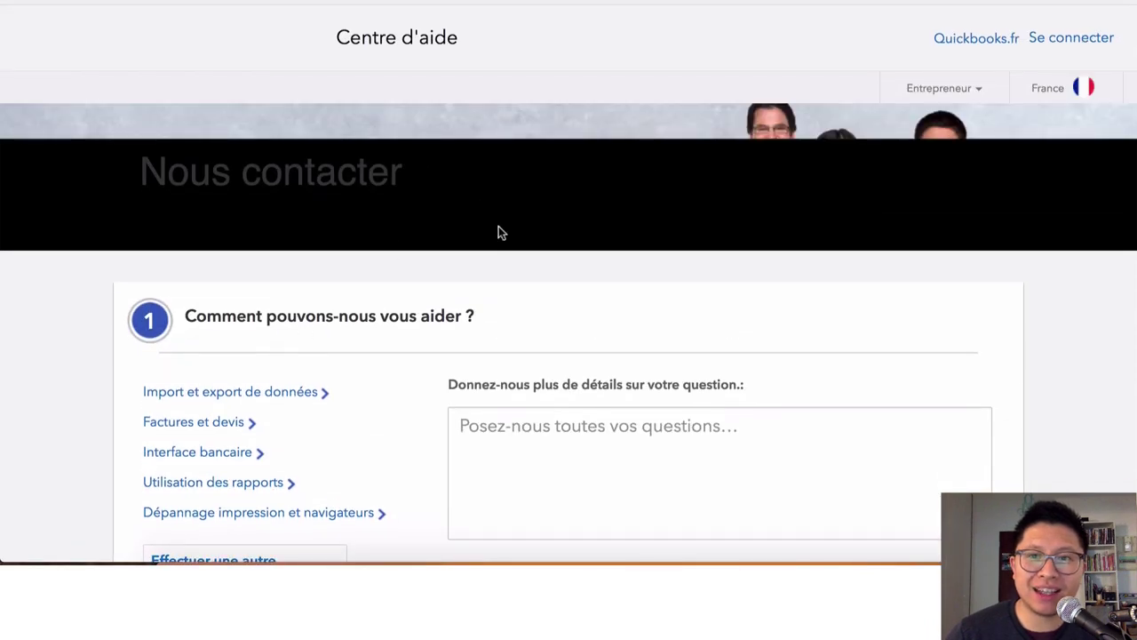
click(228, 394)
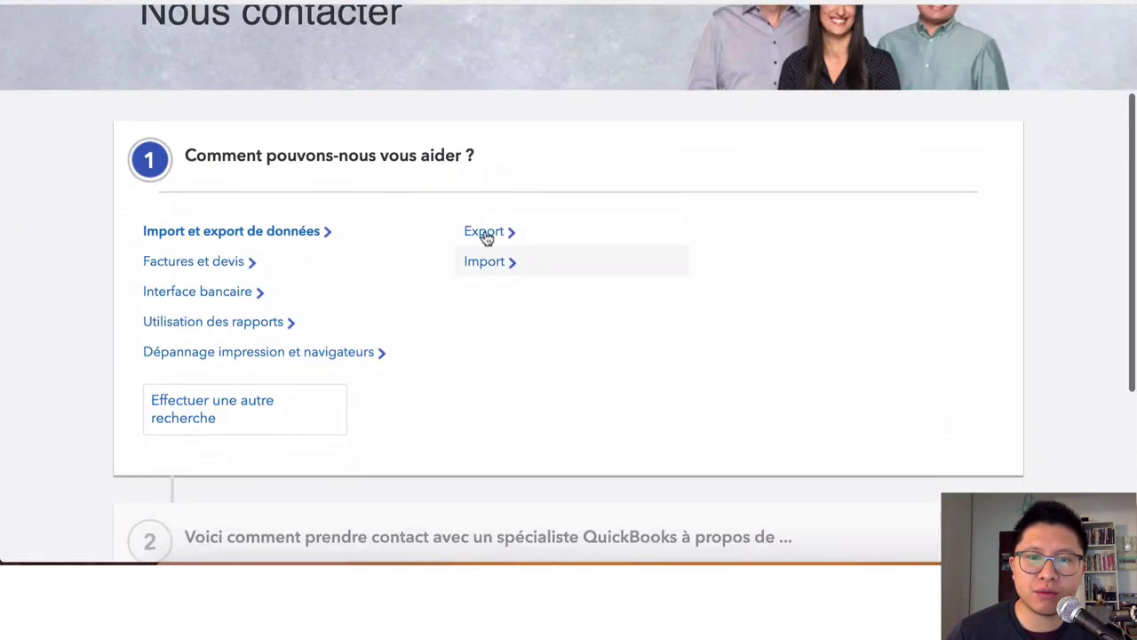
click(485, 233)
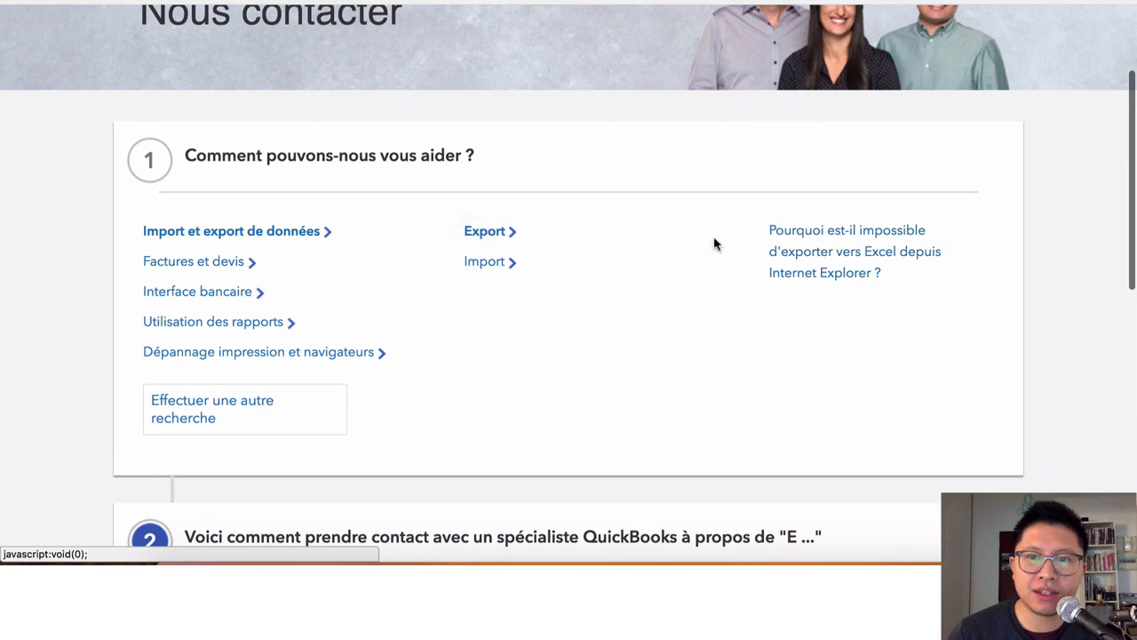
click(790, 248)
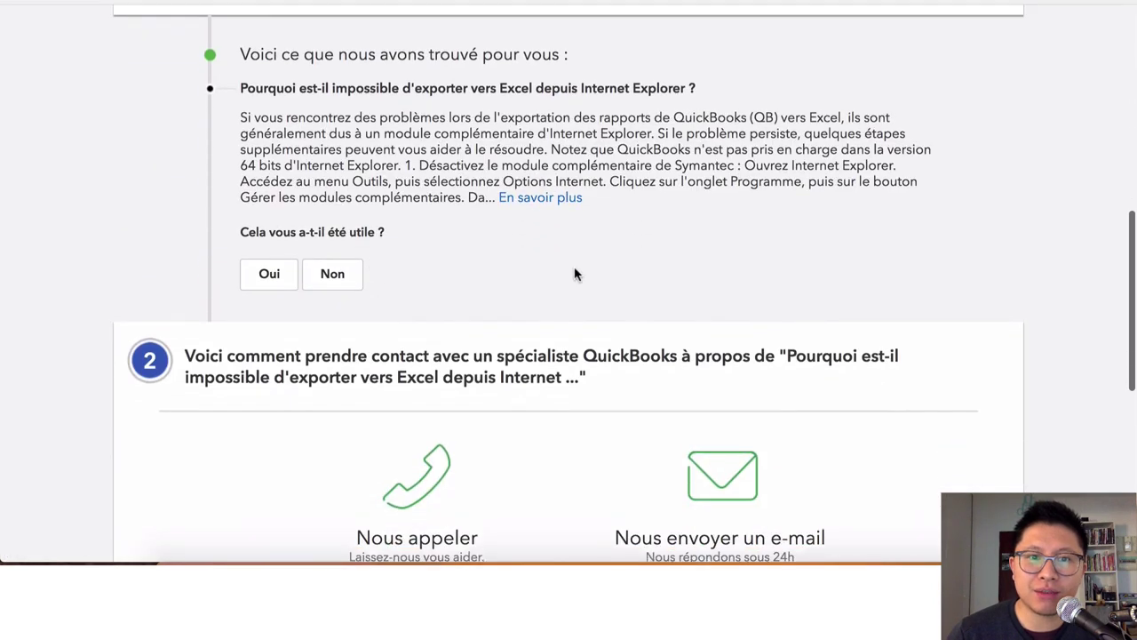
scroll(586, 222, up, 10)
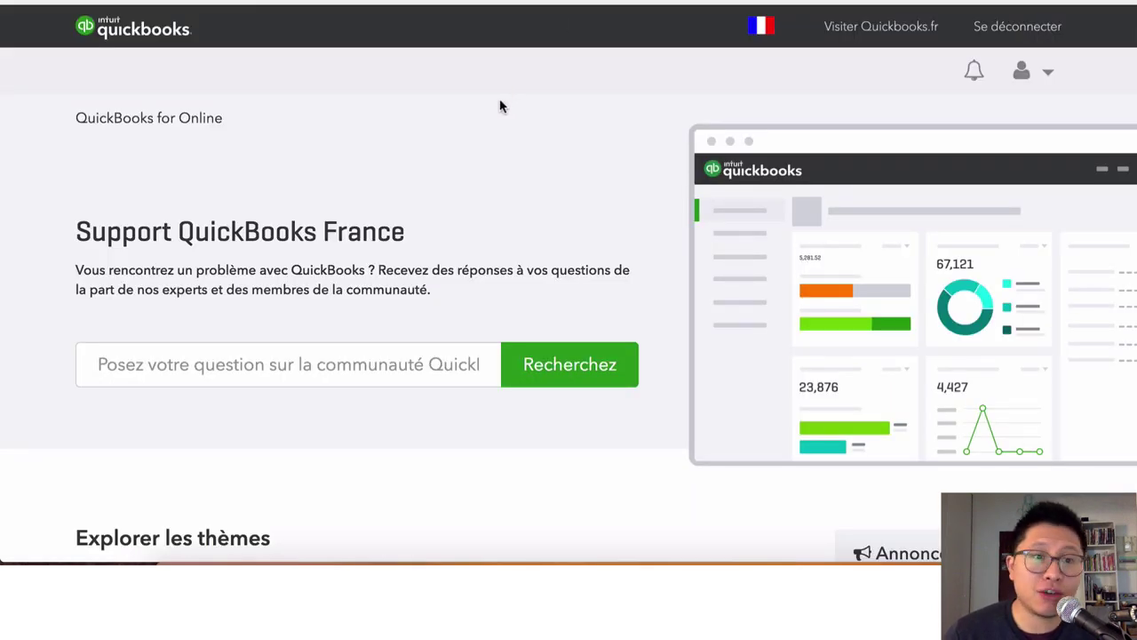
- Look over the QuickBooks France support community's home page and search it for paypal
scroll(285, 151, down, 5)
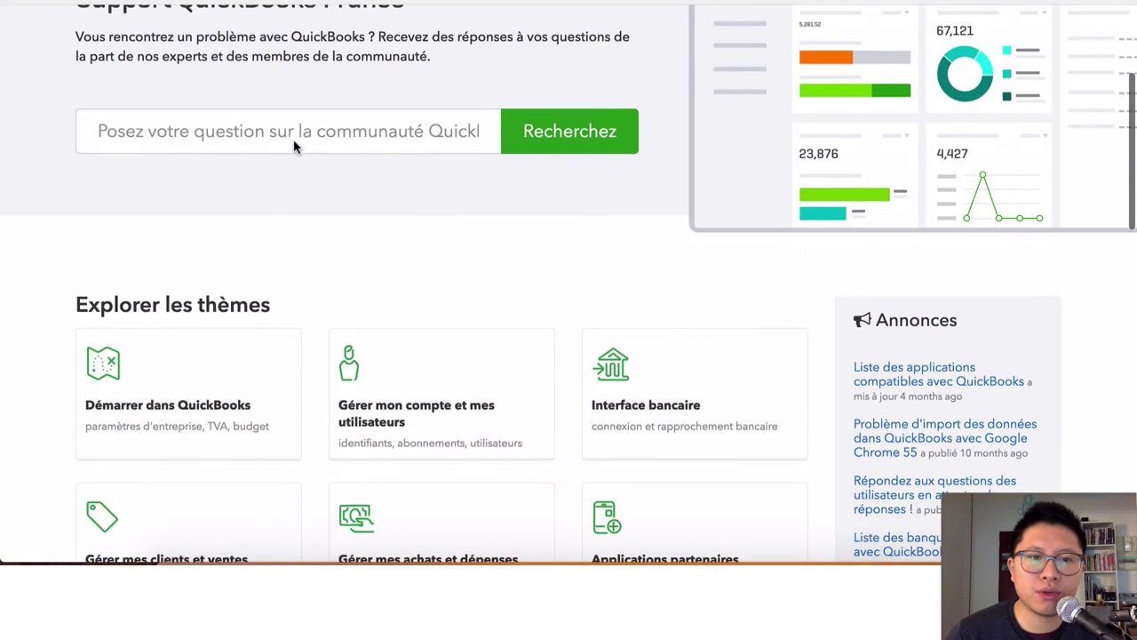
scroll(296, 147, up, 2)
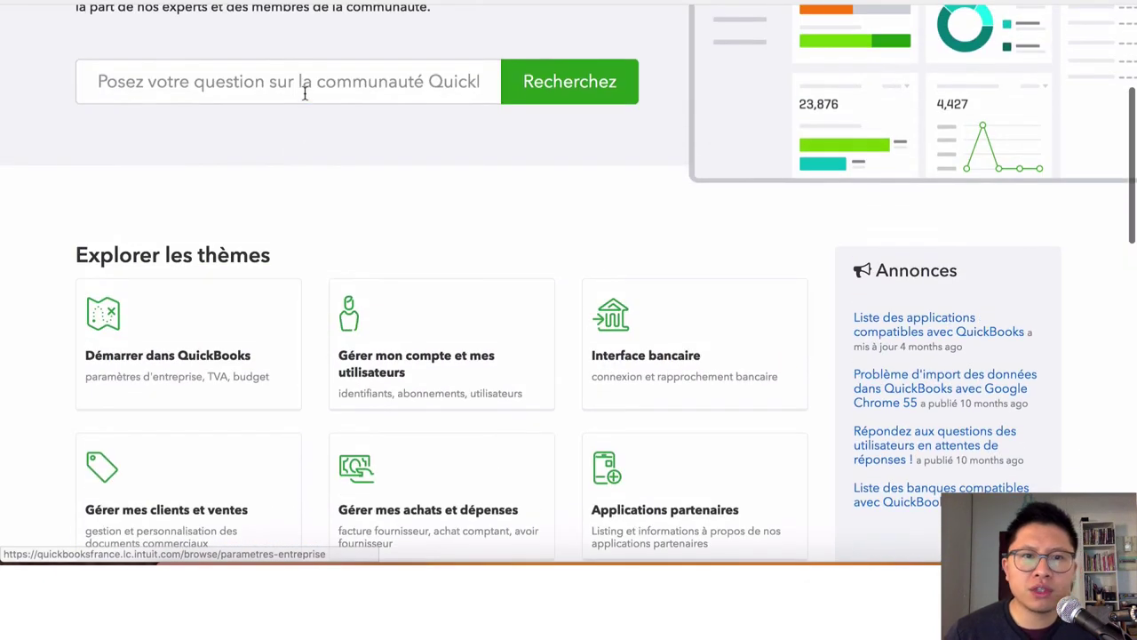
click(305, 92)
text(paypa)
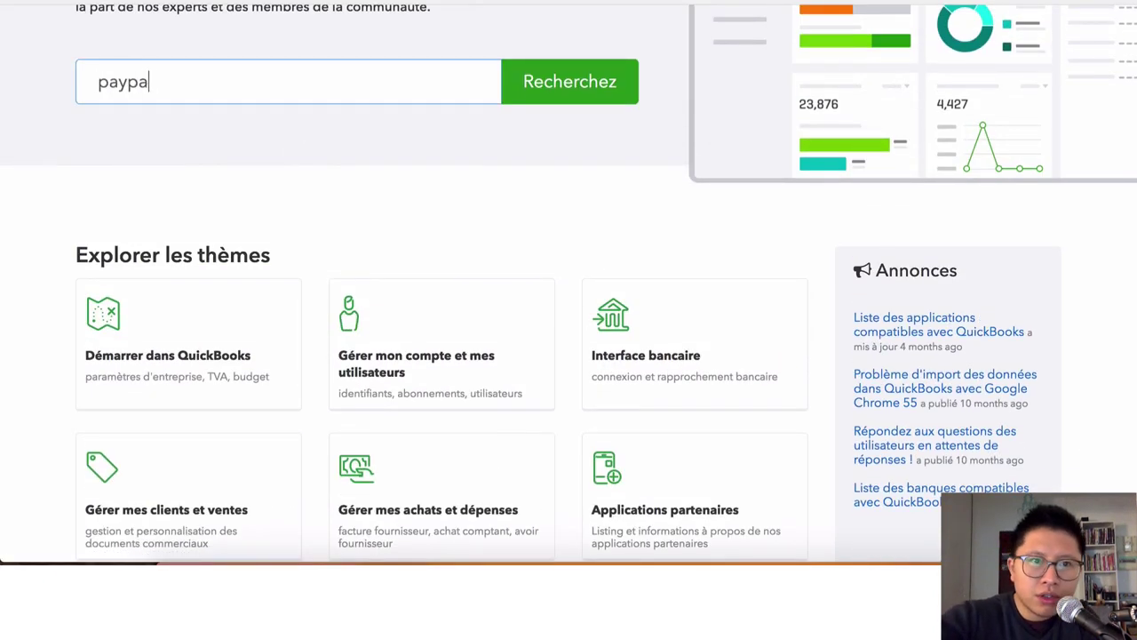
text(l)
key(Return)
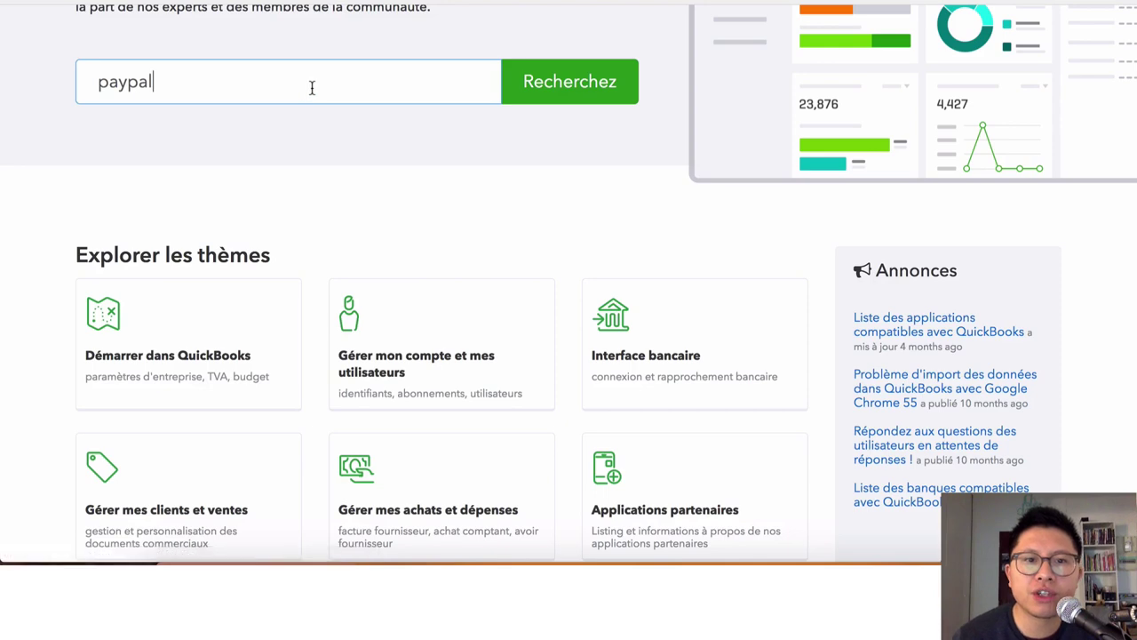
- Examine the PayPal search results, from the QuickBooks help articles to the community members' questions
scroll(305, 103, down, 3)
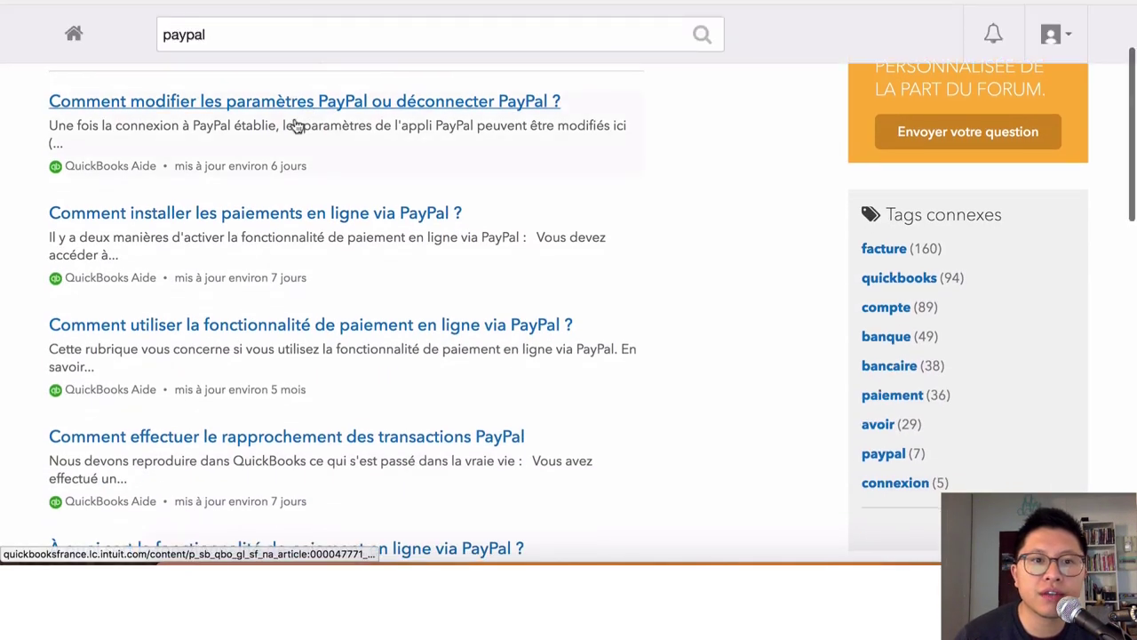
scroll(302, 114, down, 5)
scroll(297, 124, up, 4)
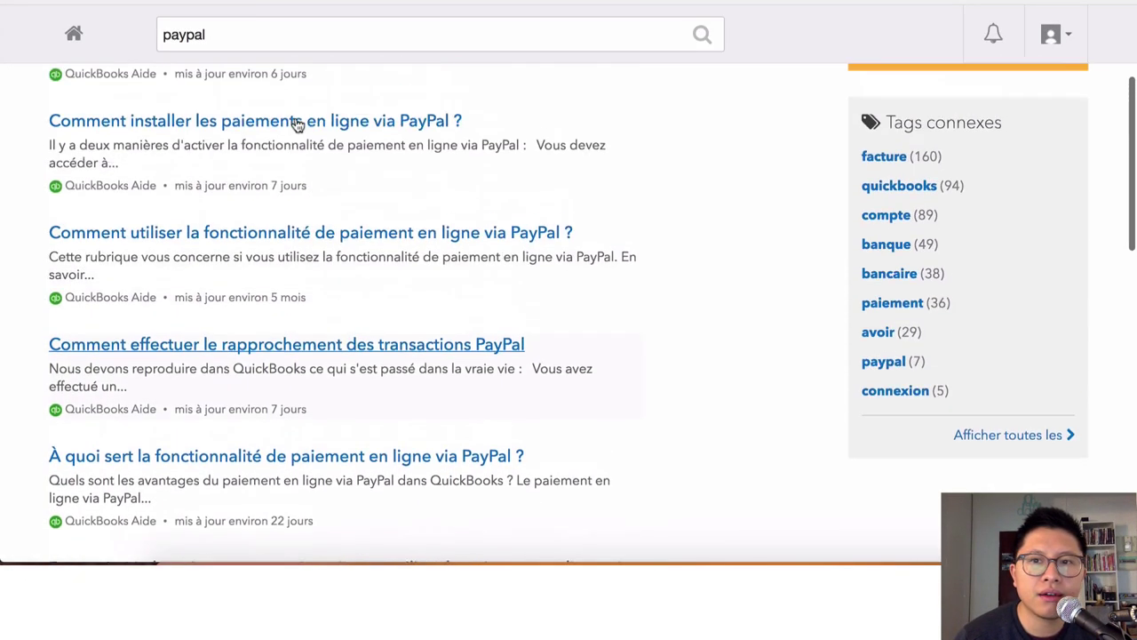
scroll(298, 124, down, 8)
scroll(297, 124, down, 3)
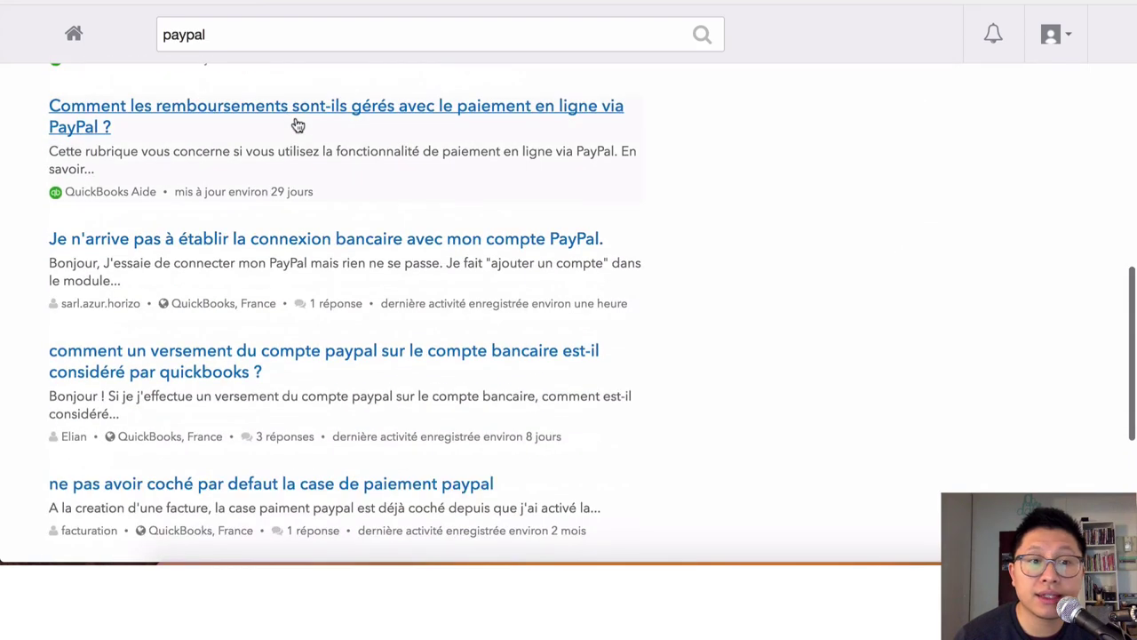
scroll(298, 125, down, 3)
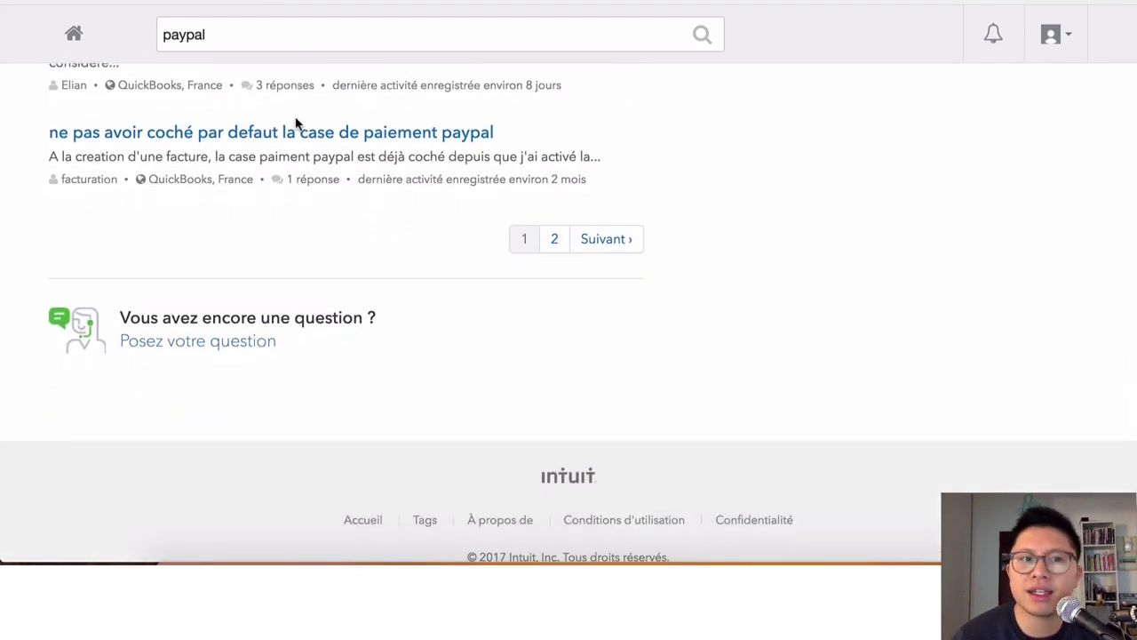
scroll(297, 124, up, 15)
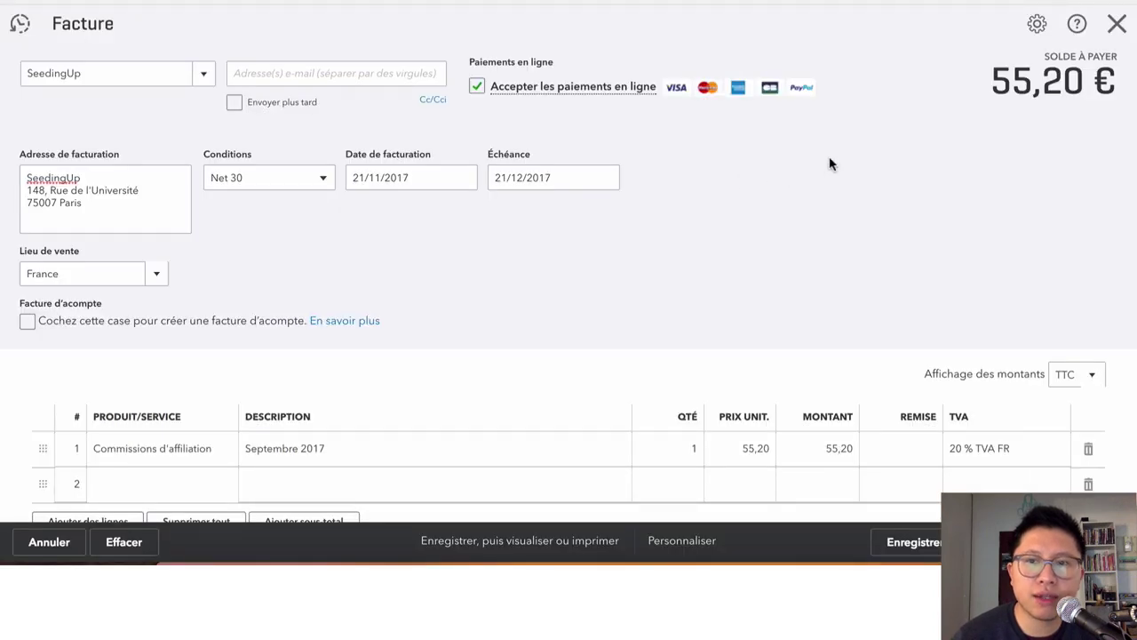
- Return to the SeedingUp invoice, check its details and close it without saving
scroll(565, 315, down, 2)
scroll(565, 315, up, 3)
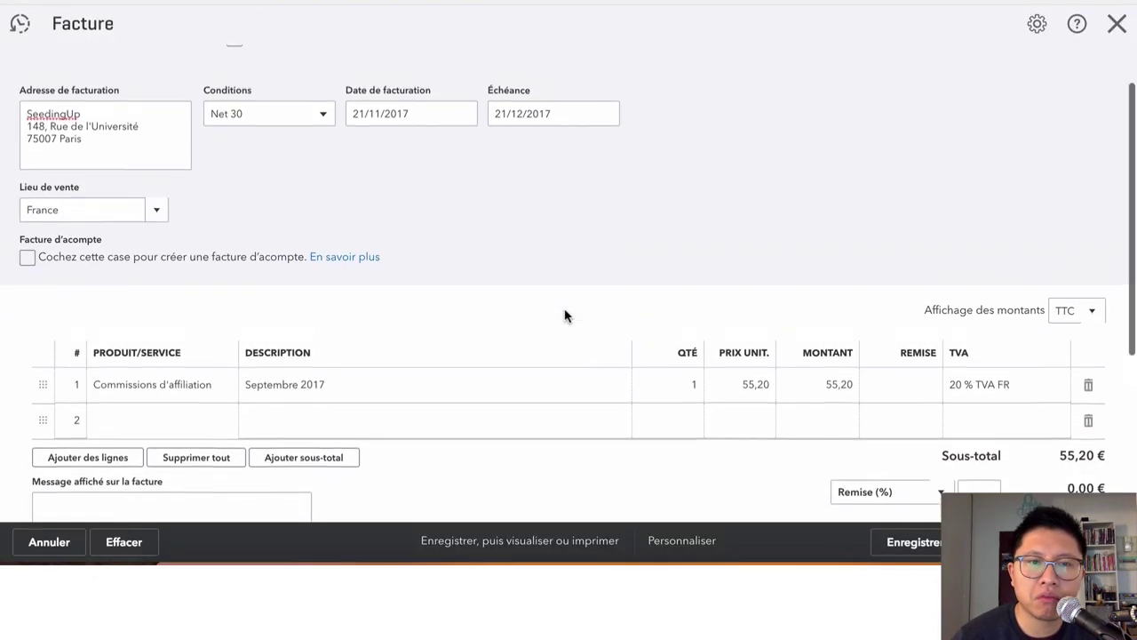
click(1119, 25)
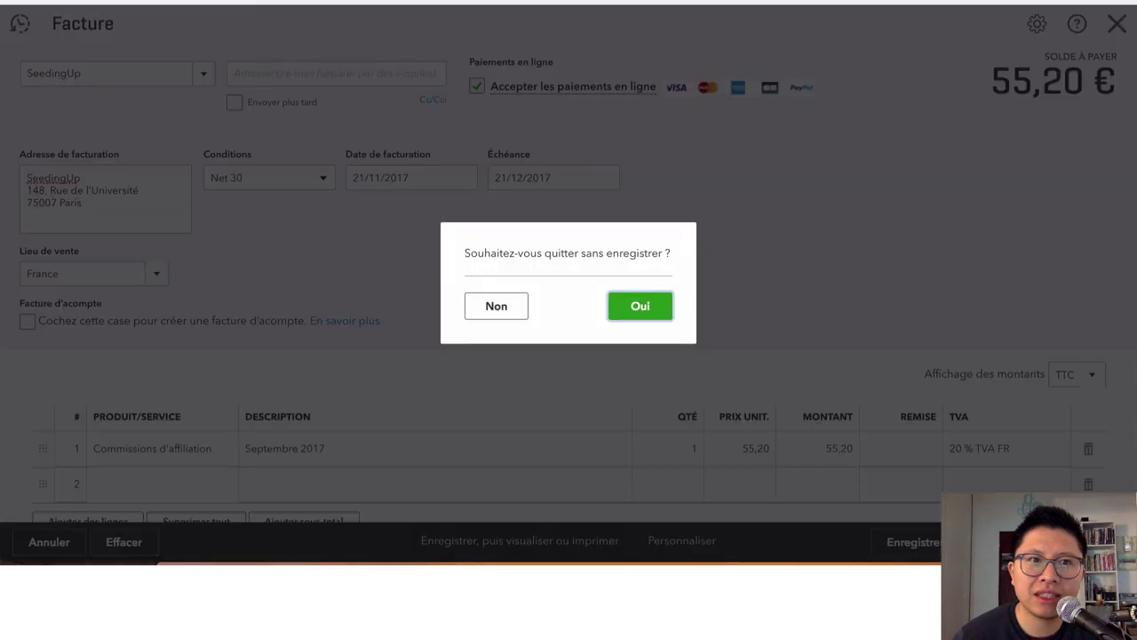
click(636, 302)
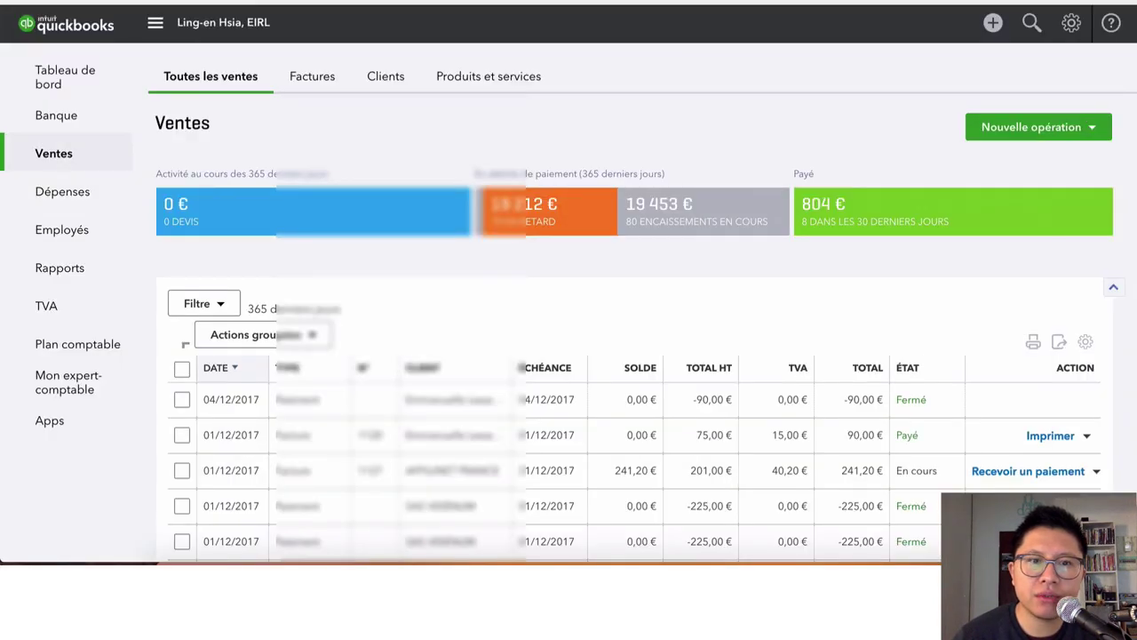
- Open the bank transactions awaiting validation and look through them back to the October 2017 expenses
click(70, 112)
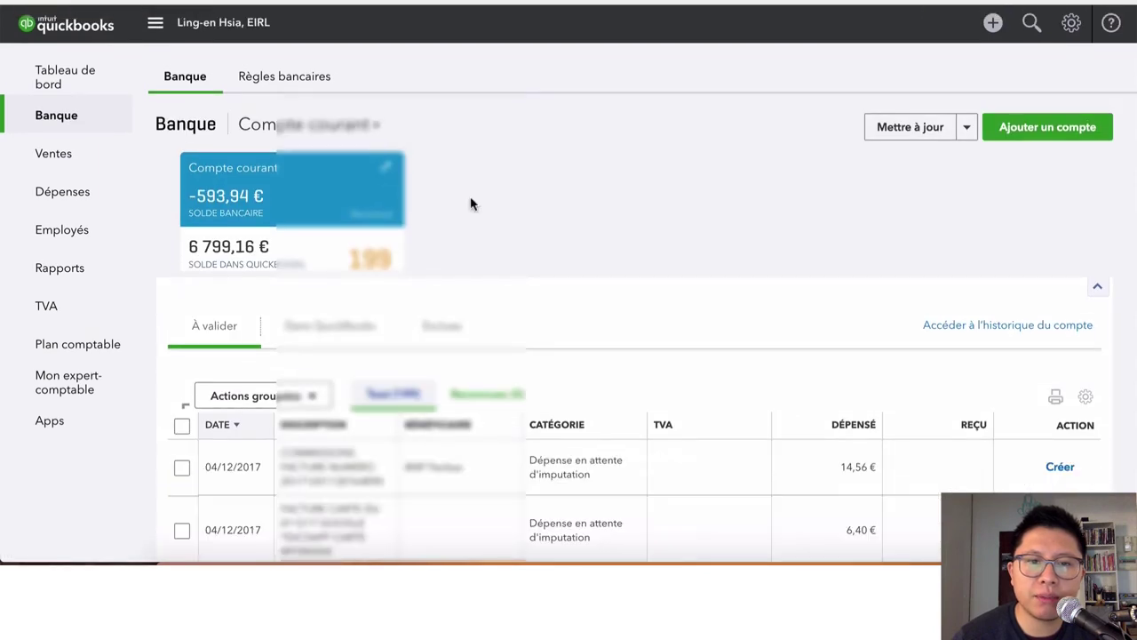
scroll(471, 204, down, 5)
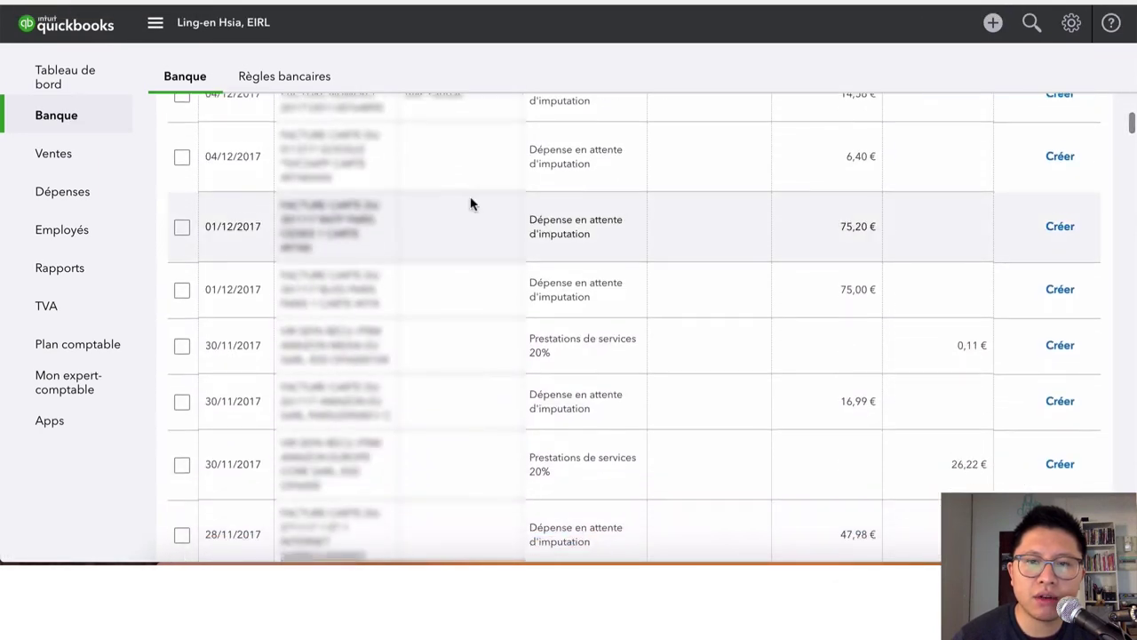
scroll(471, 205, down, 5)
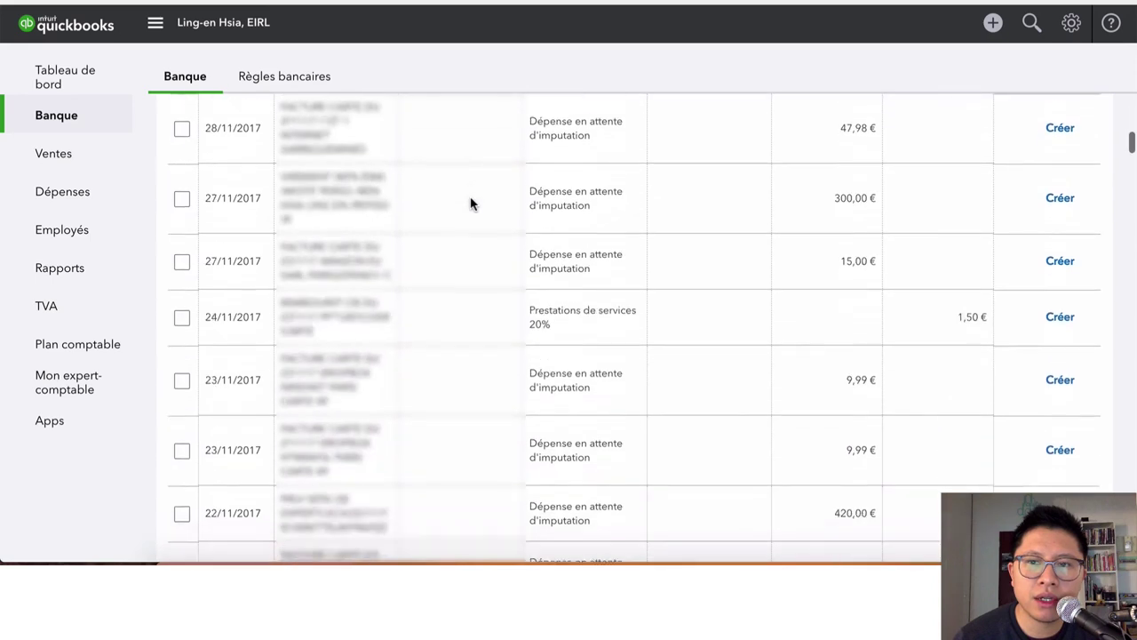
scroll(471, 204, down, 4)
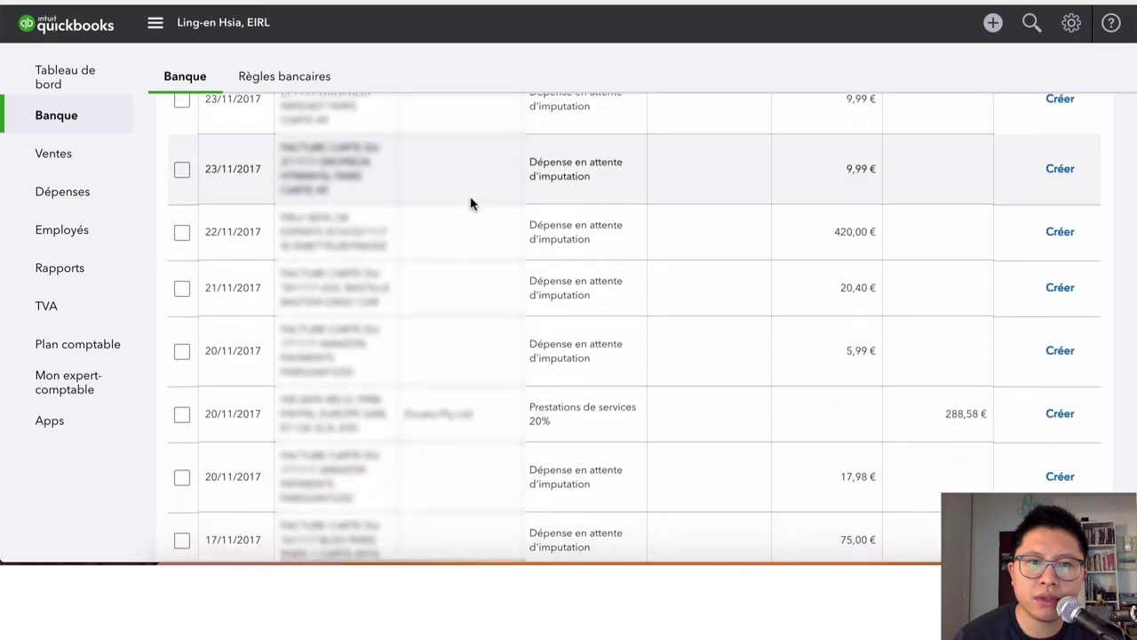
scroll(471, 204, down, 3)
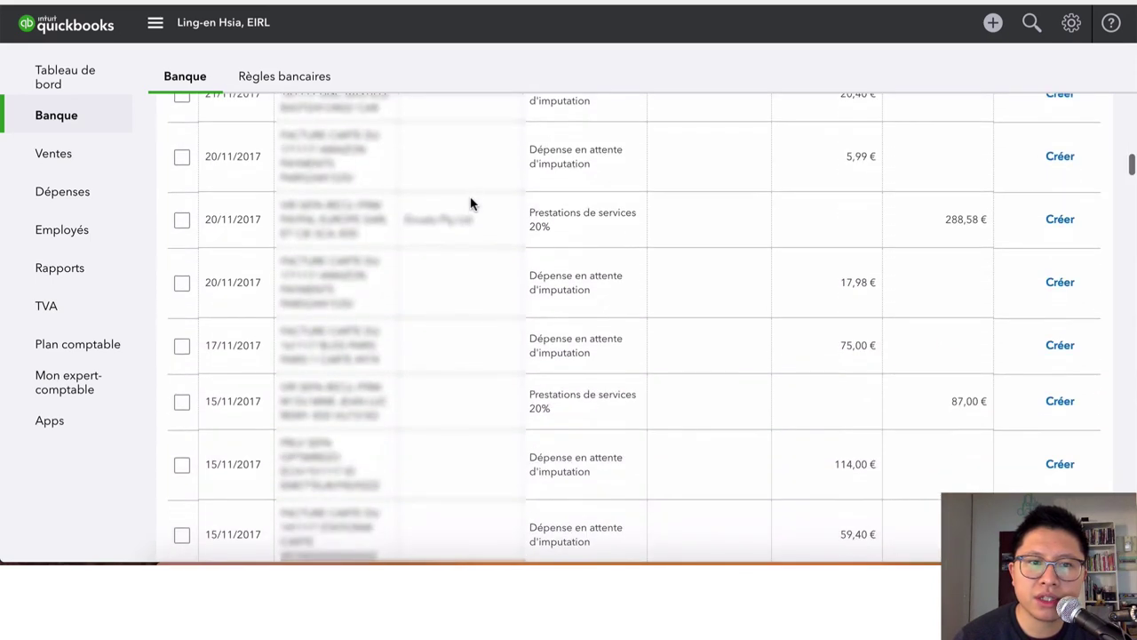
scroll(471, 205, down, 2)
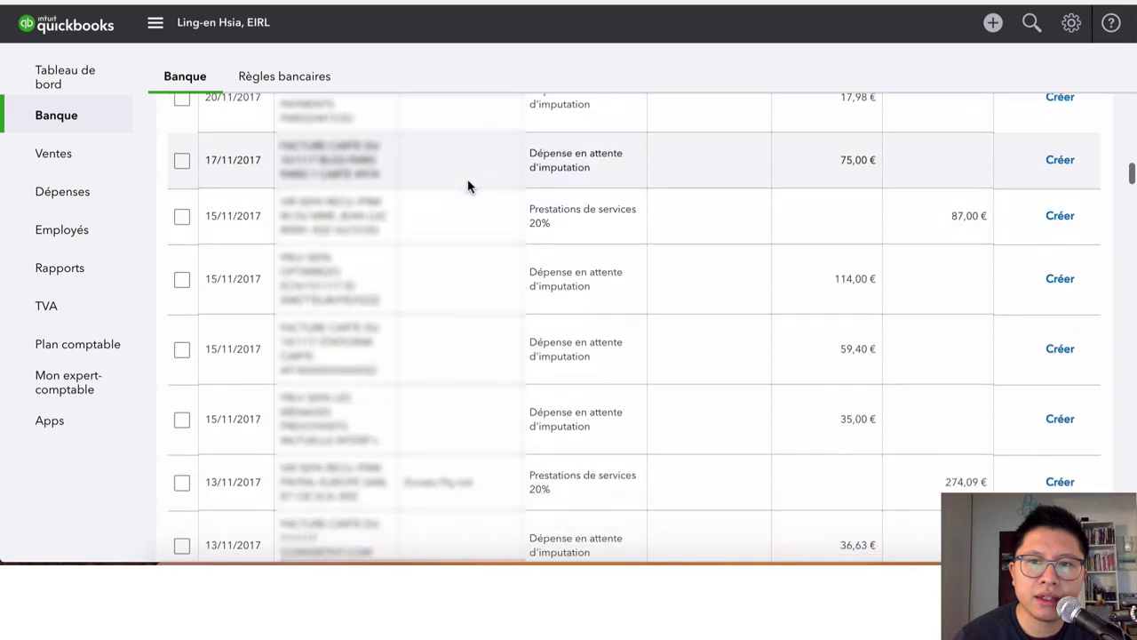
scroll(800, 294, down, 2)
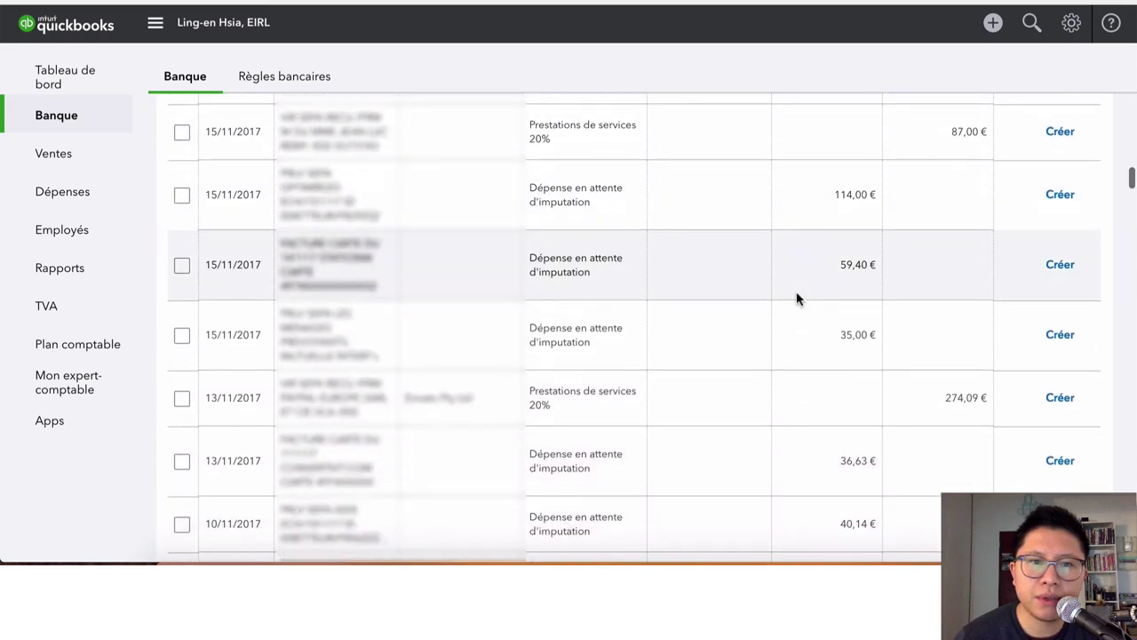
scroll(797, 299, down, 3)
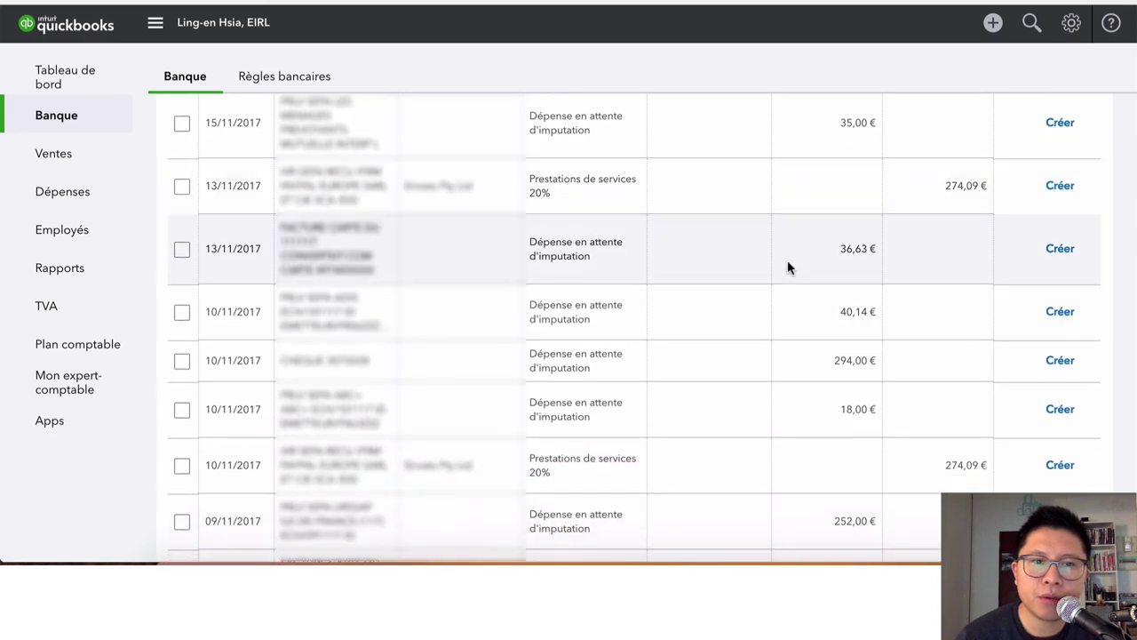
scroll(787, 267, down, 10)
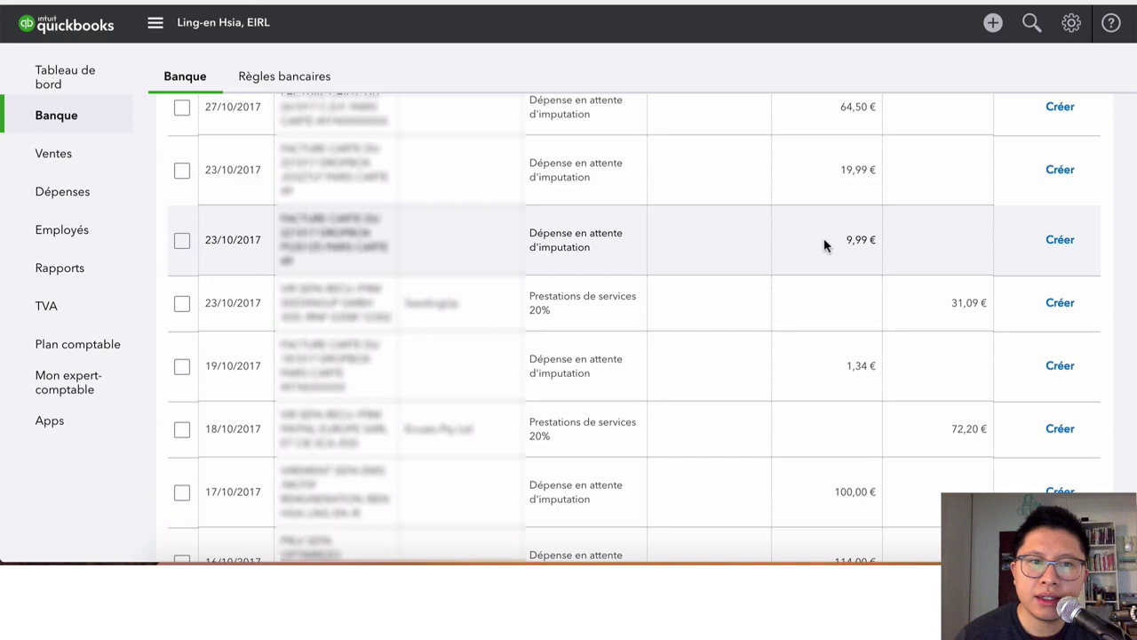
scroll(818, 212, up, 1)
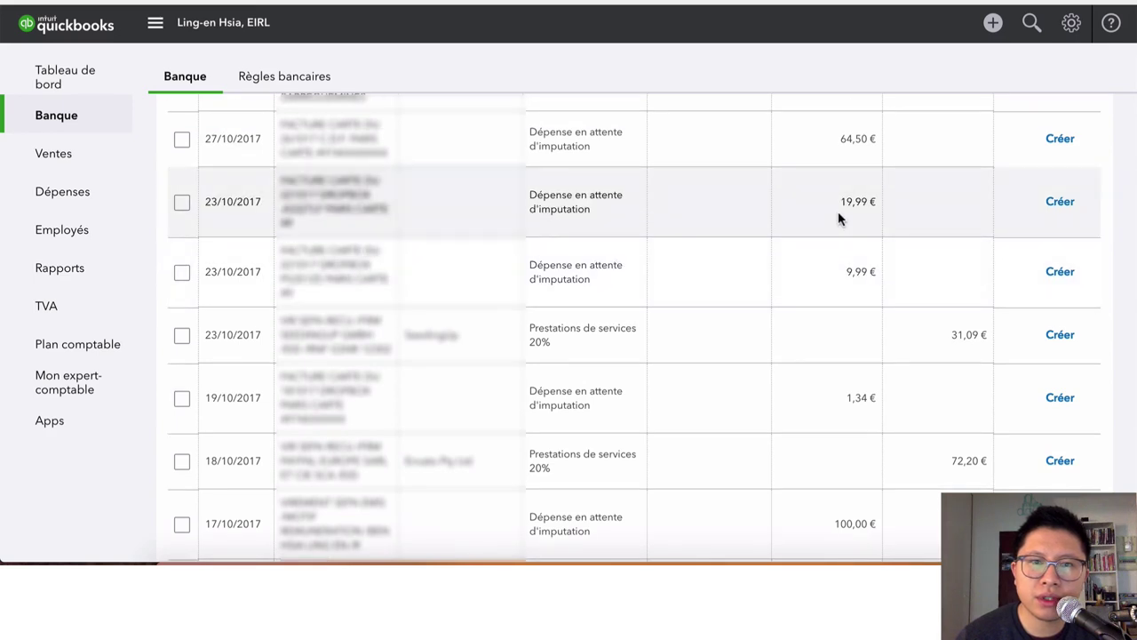
- Expand the 19,99 € Dropbox expense dated 23/10/2017 and start adding an attachment to it
click(838, 219)
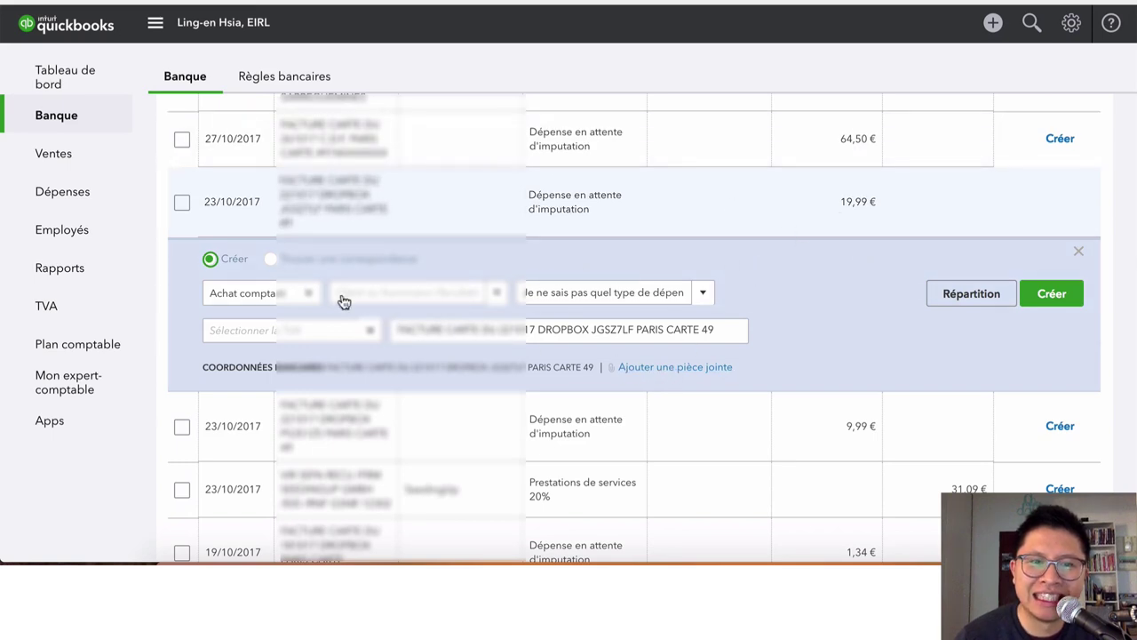
click(448, 294)
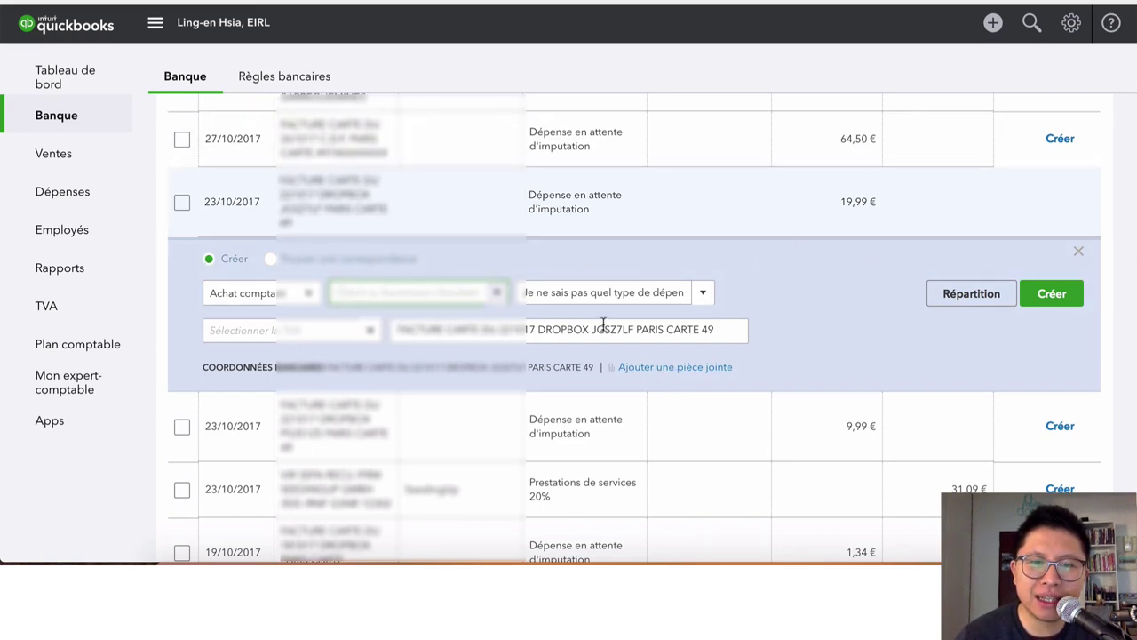
click(677, 371)
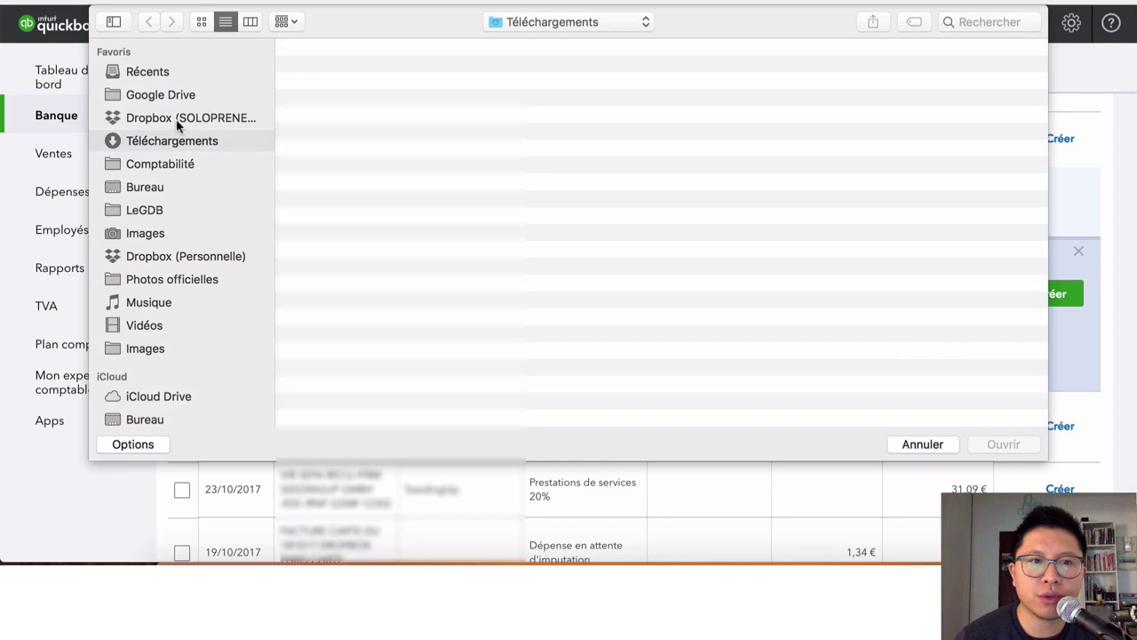
- Check the Non traitées - Octobre folder under Comptabilité > Dépenses for available supporting documents and cancel the file selection
click(178, 119)
click(171, 164)
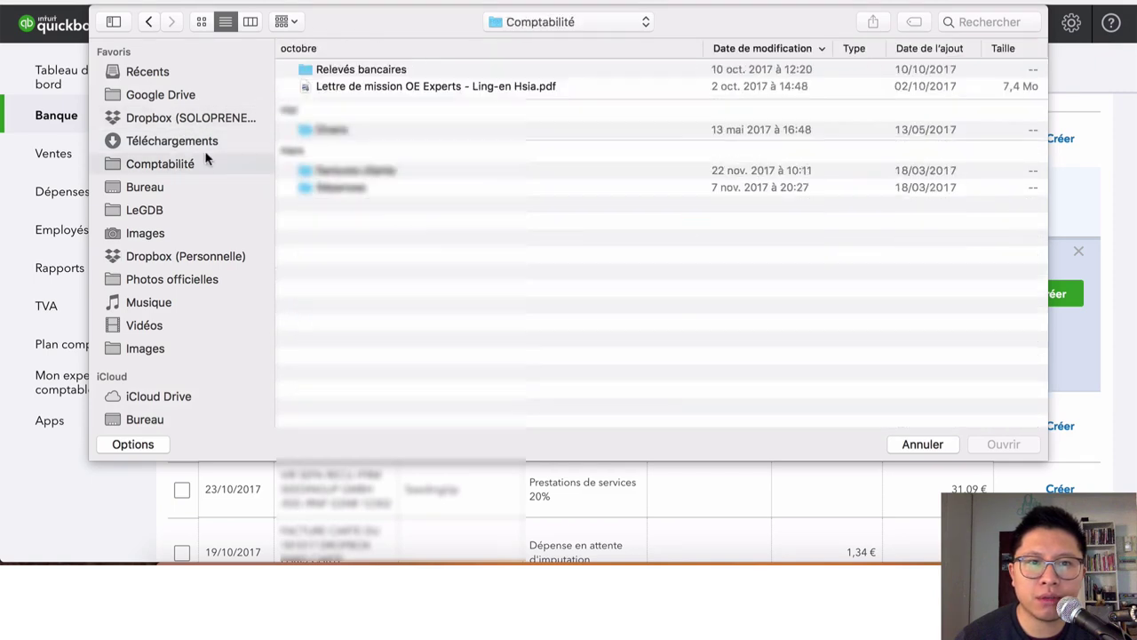
click(328, 190)
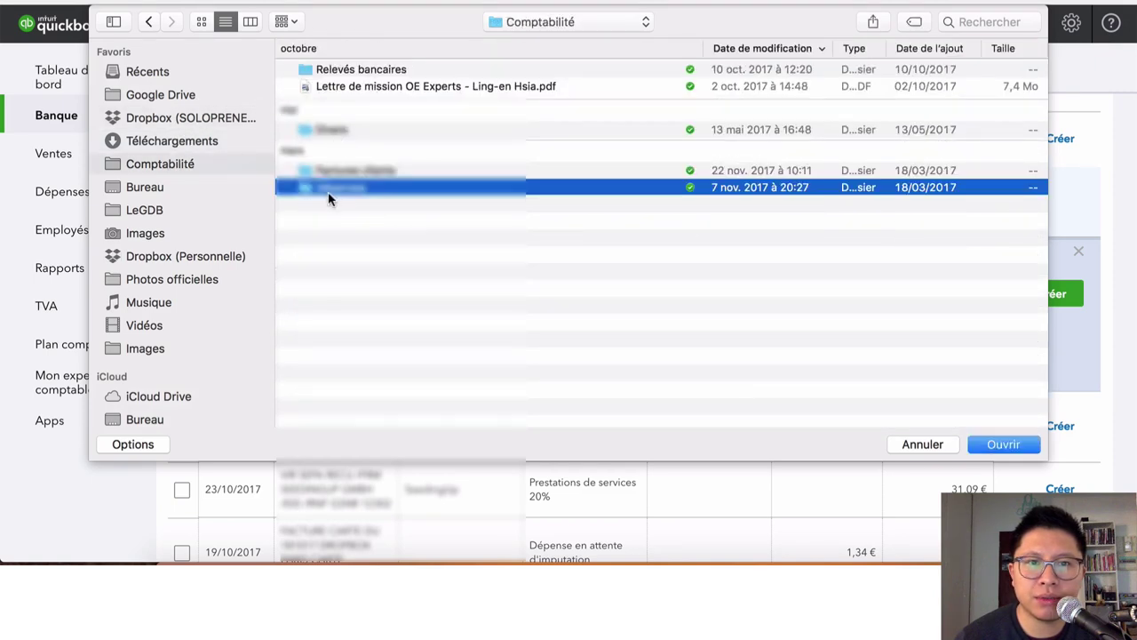
double_click(330, 189)
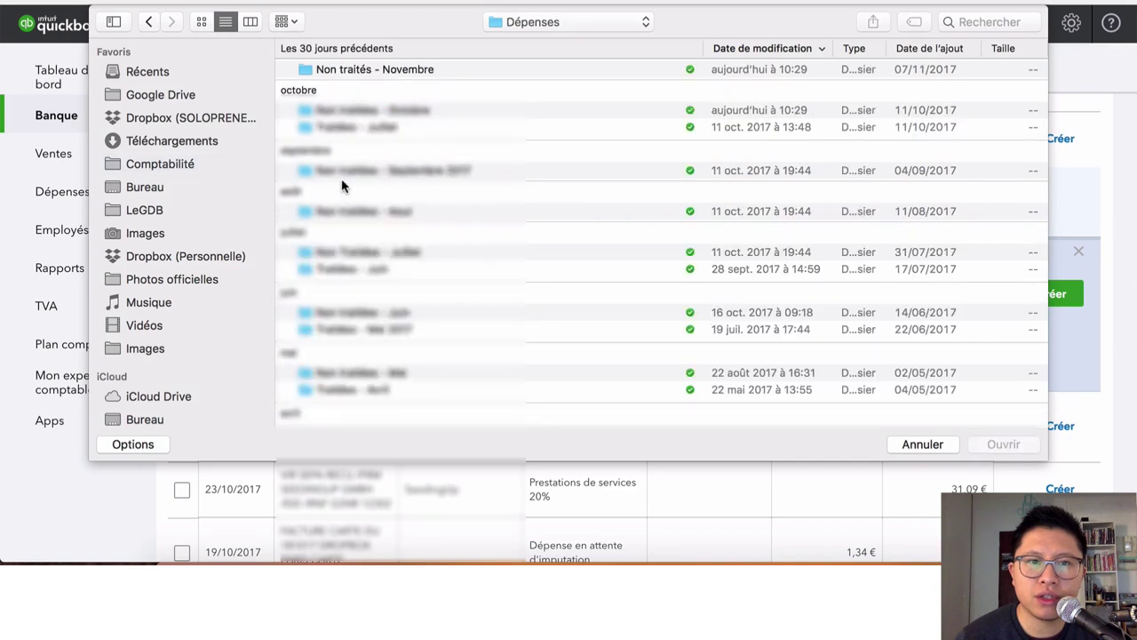
double_click(347, 110)
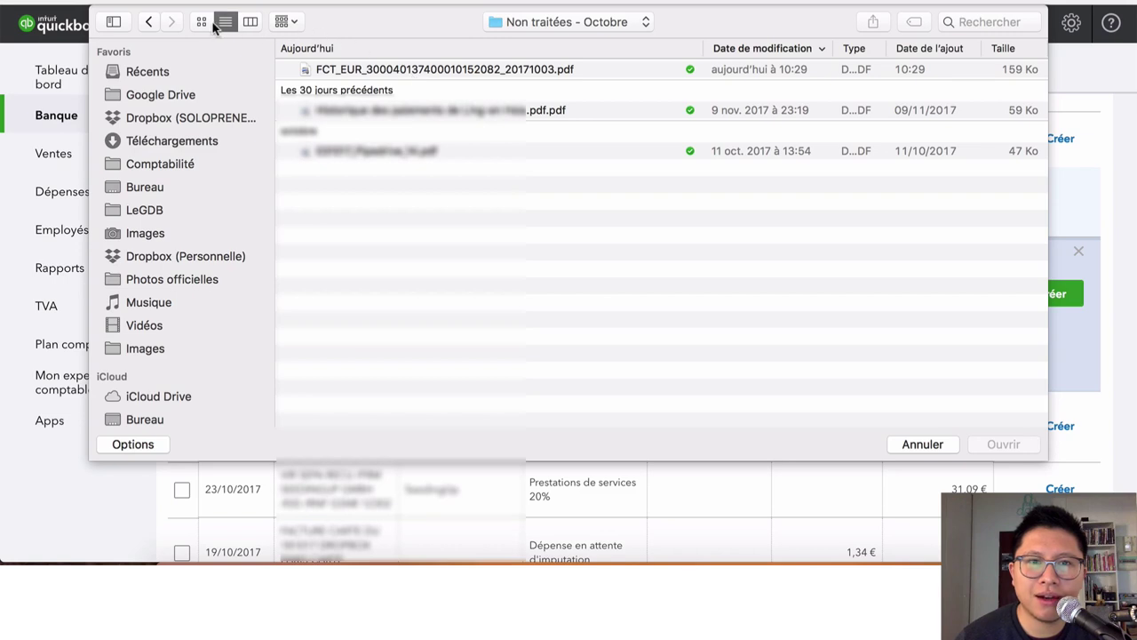
click(149, 22)
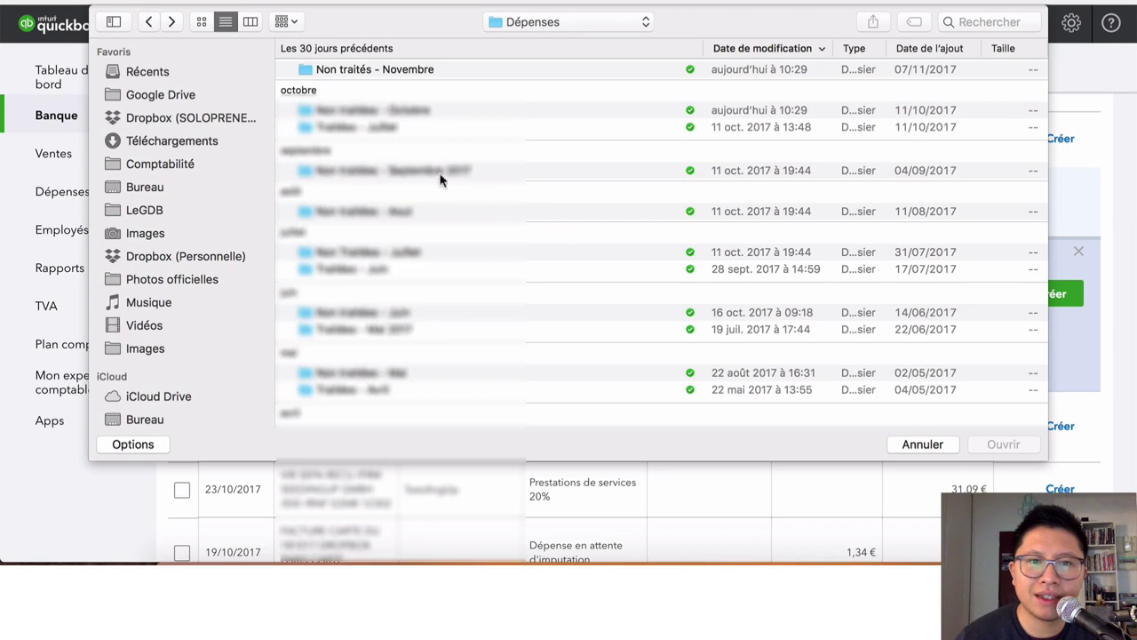
click(369, 111)
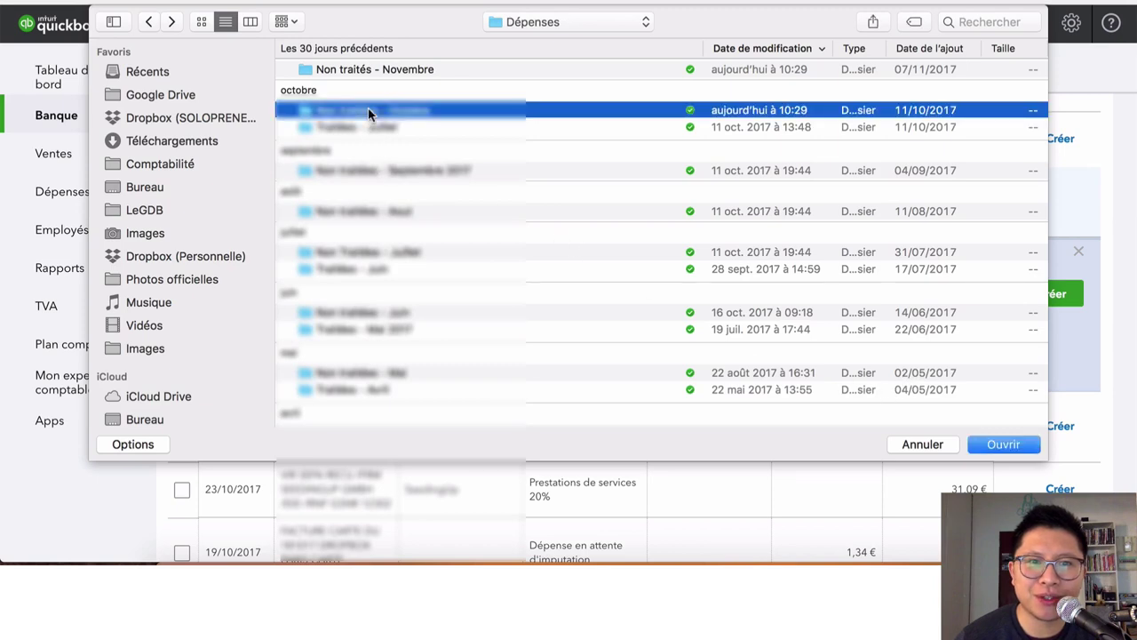
double_click(368, 109)
click(377, 152)
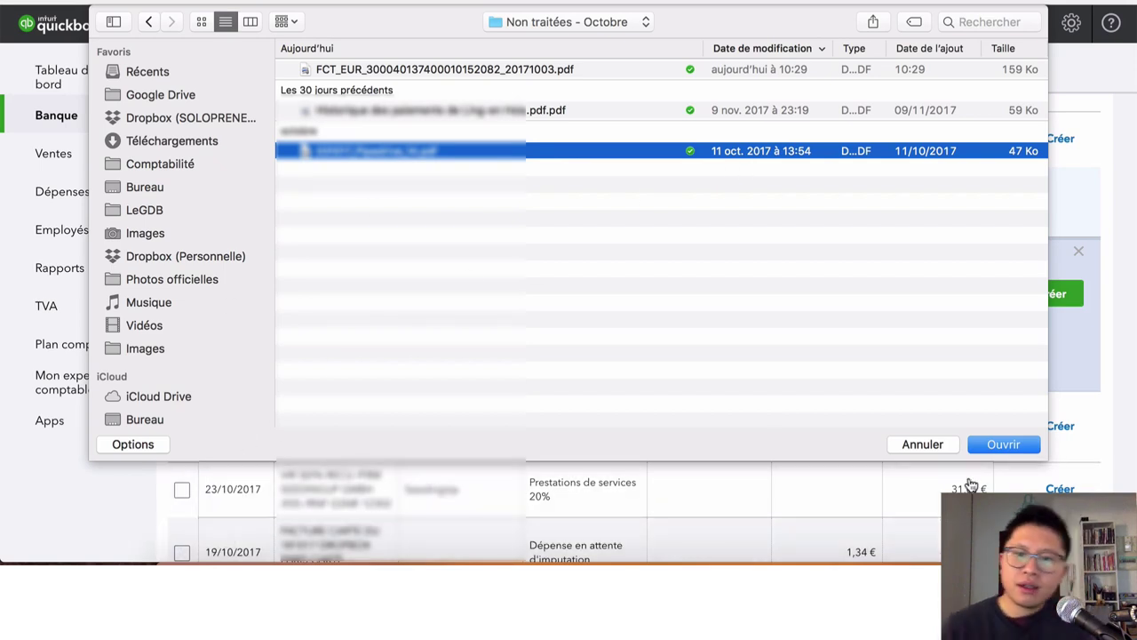
click(897, 439)
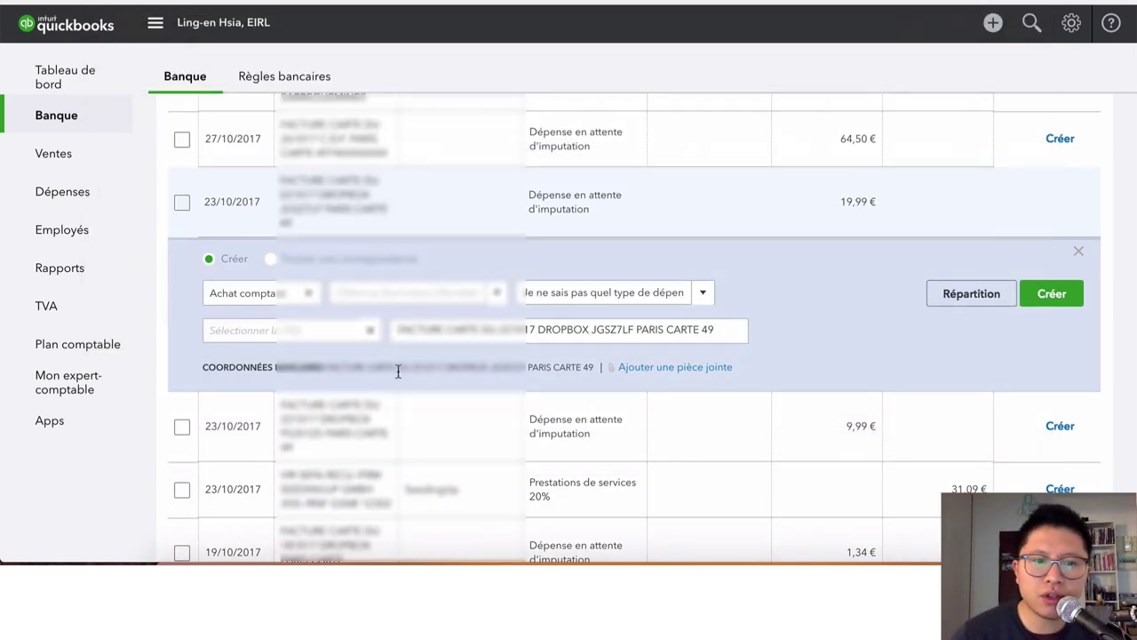
- Search the bank transactions for "pipe" and expand the 14,40 € Pipedrive expense dated 04/10/2017
scroll(399, 364, down, 5)
scroll(400, 364, down, 2)
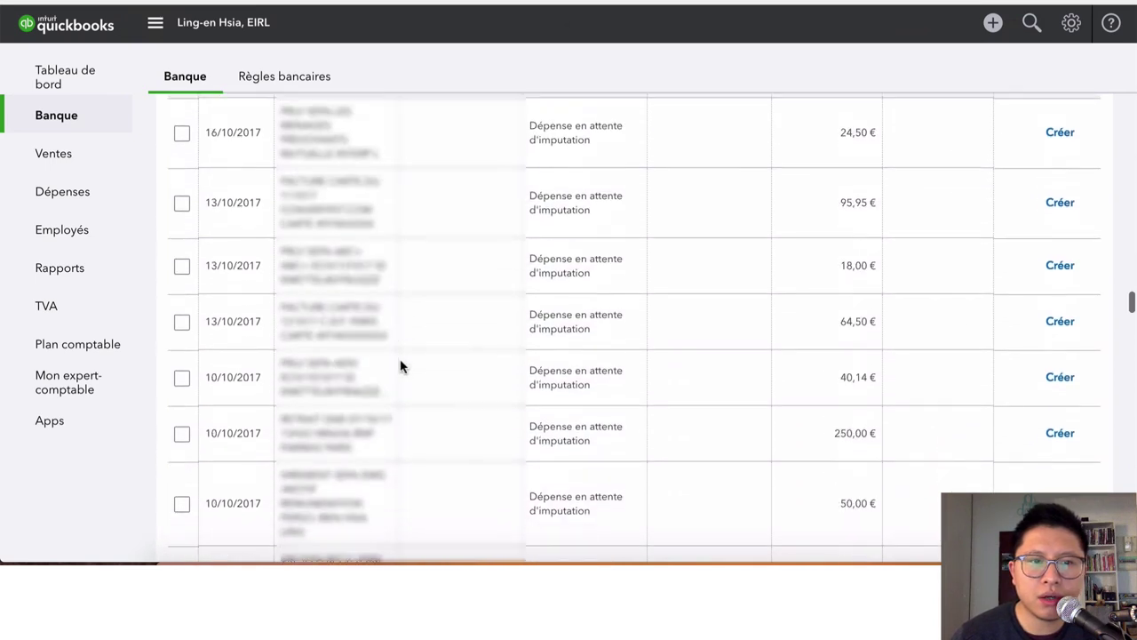
scroll(438, 256, up, 1)
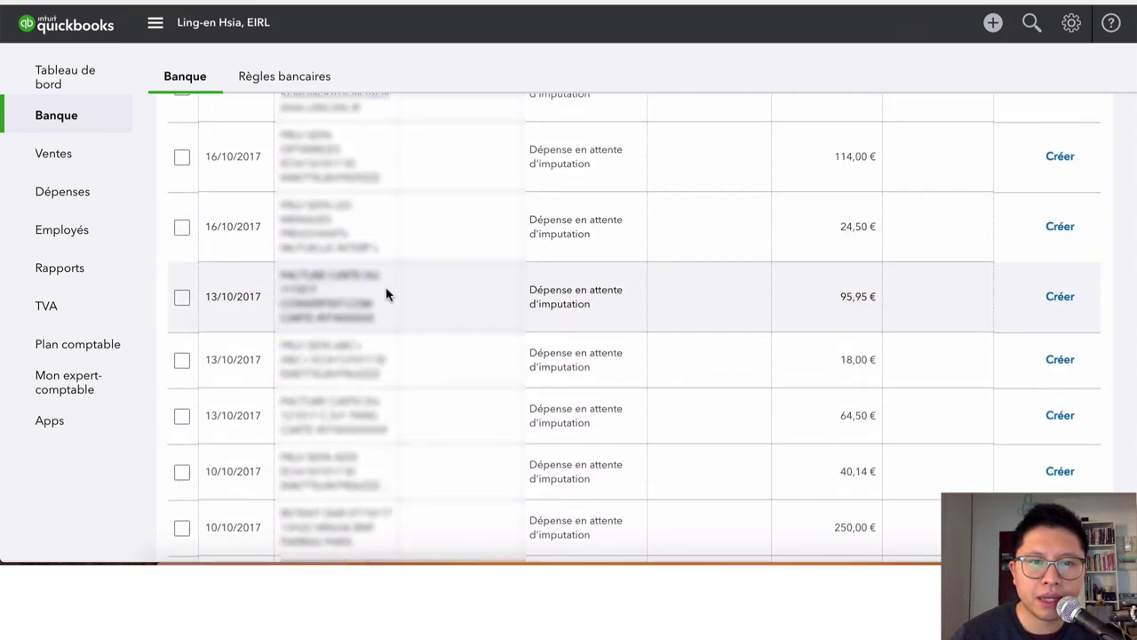
scroll(393, 229, up, 1)
scroll(391, 229, up, 1)
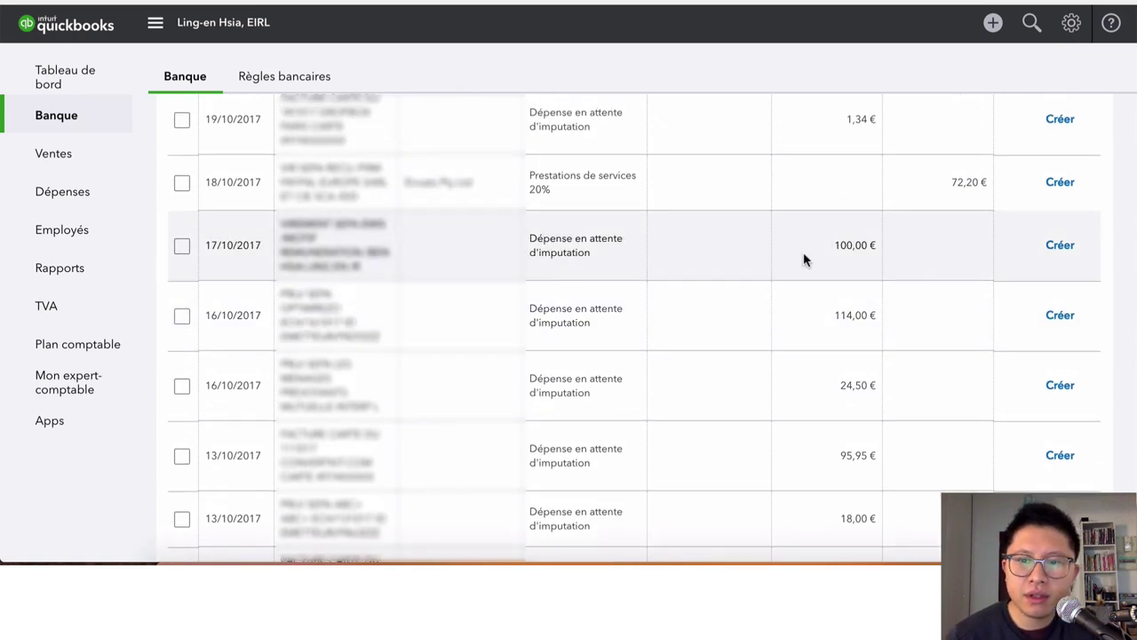
scroll(803, 258, up, 5)
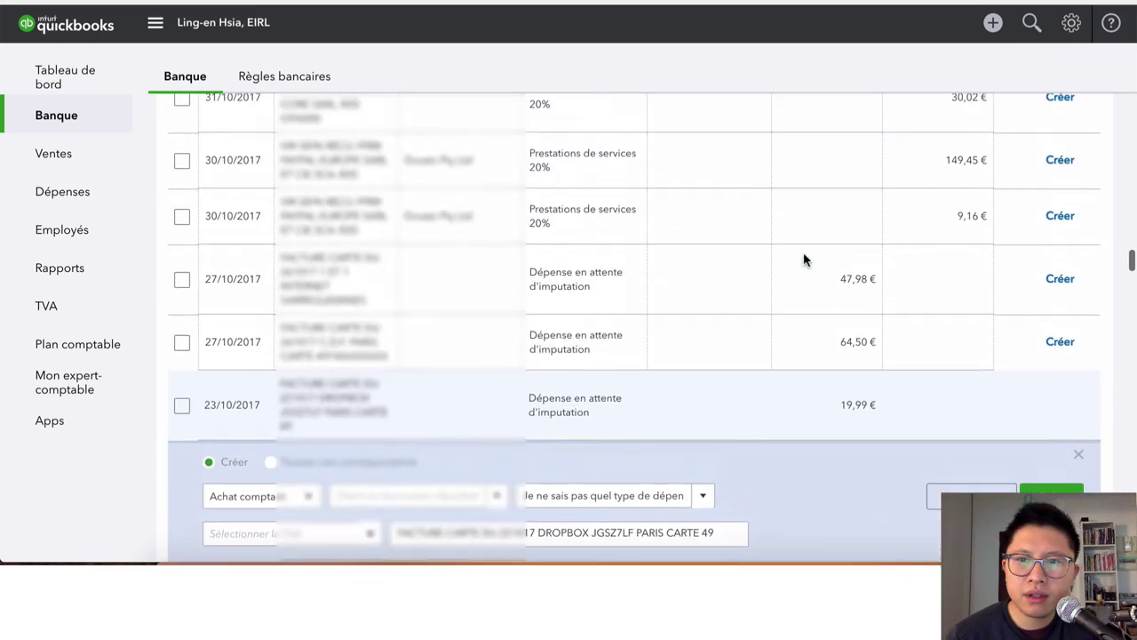
key(ctrl+f)
text(pi)
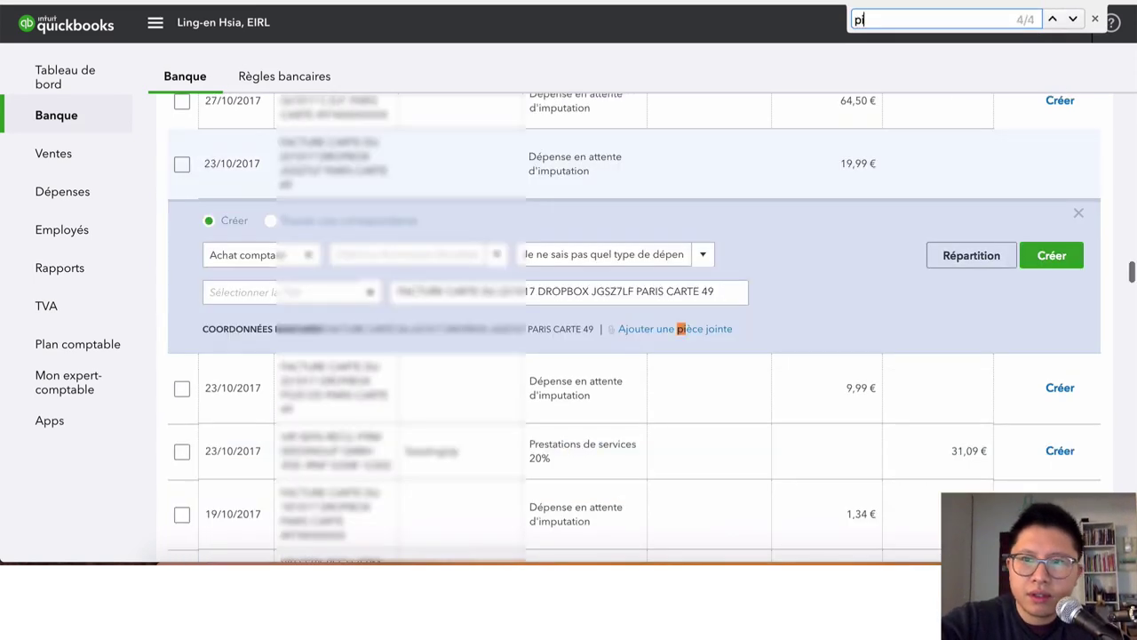
text(pe)
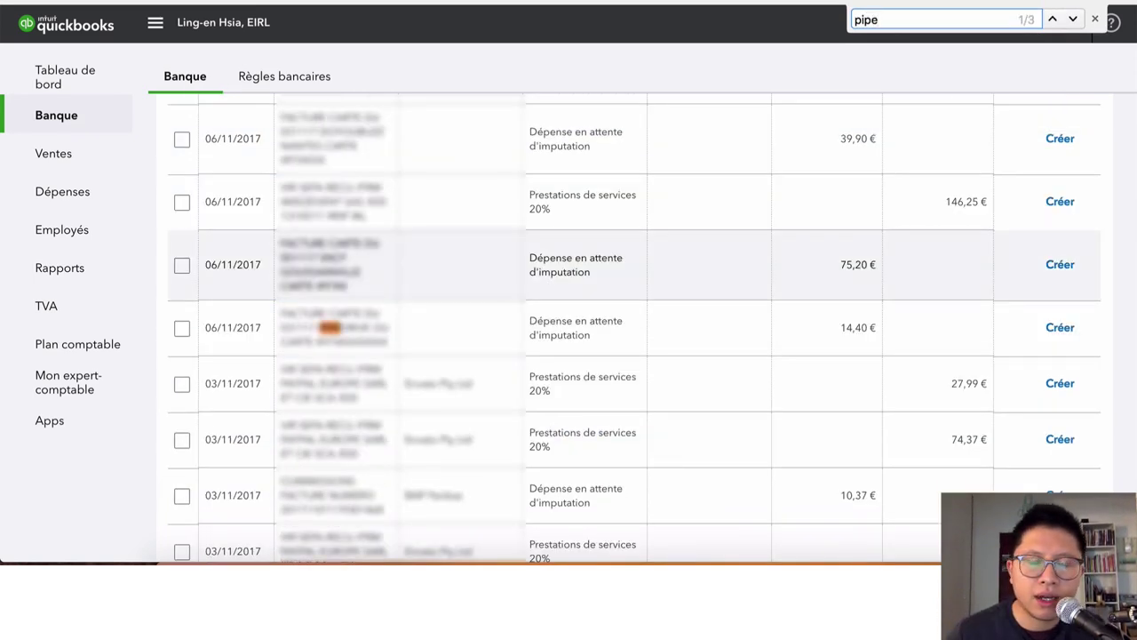
key(Return)
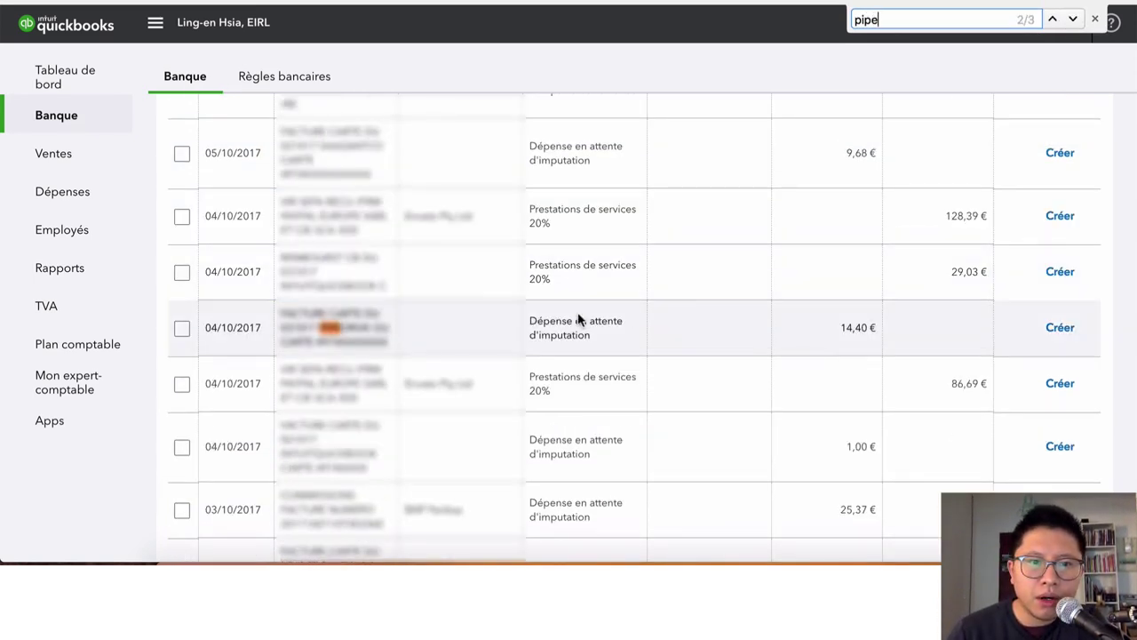
click(292, 322)
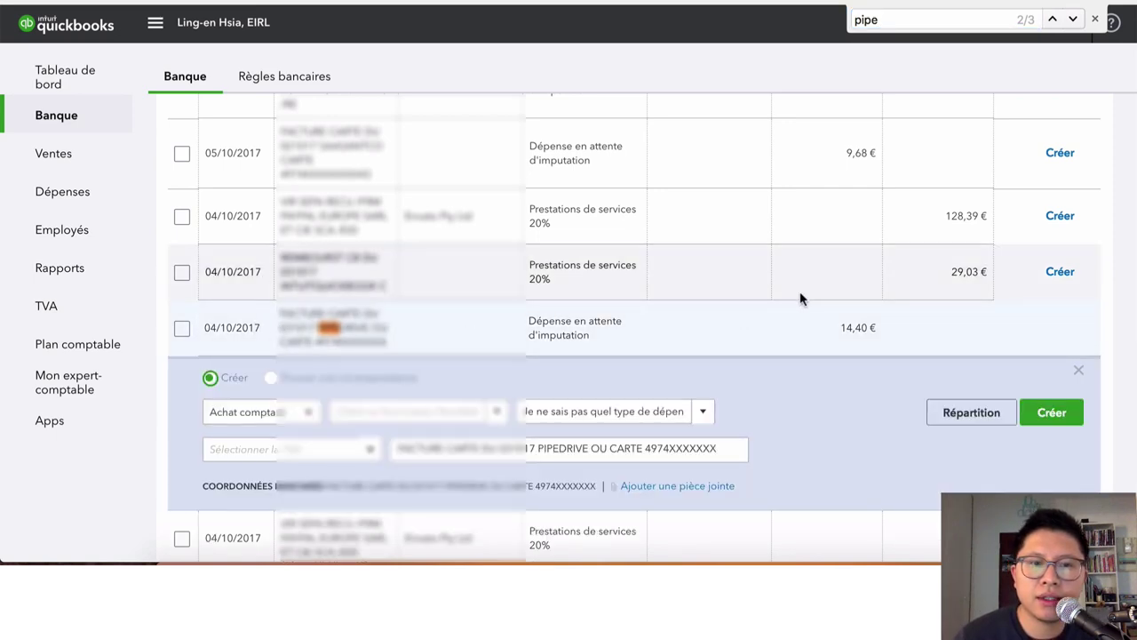
- Start adding an attachment to the Pipedrive expense and open the Non traitées - Octobre folder under Comptabilité > Dépenses
scroll(799, 299, down, 1)
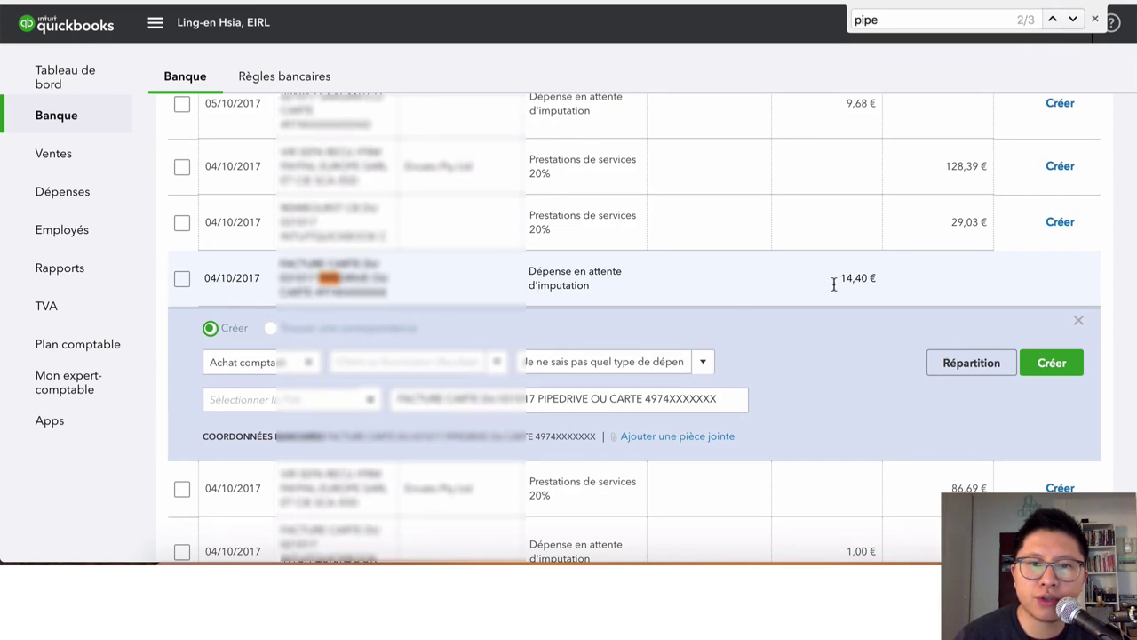
click(668, 444)
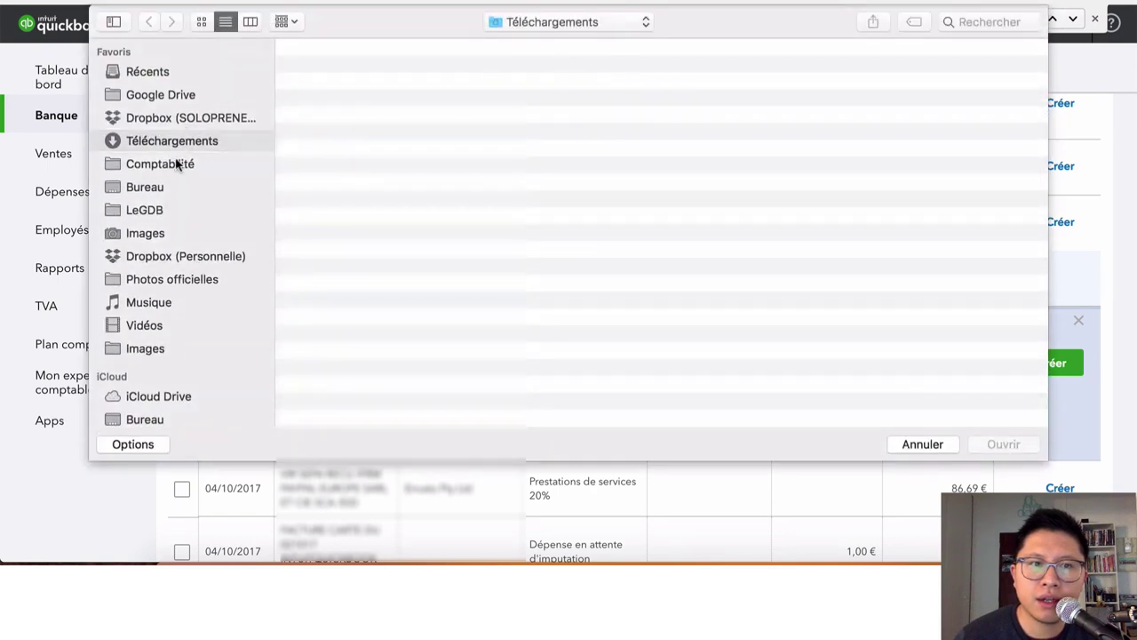
click(178, 164)
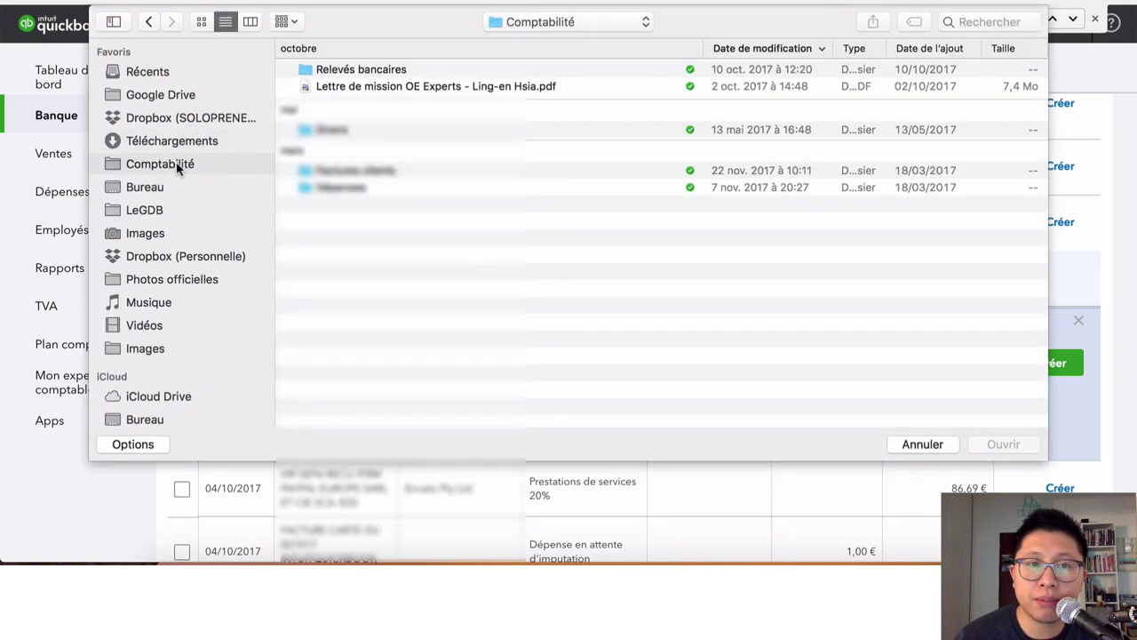
click(340, 169)
click(341, 194)
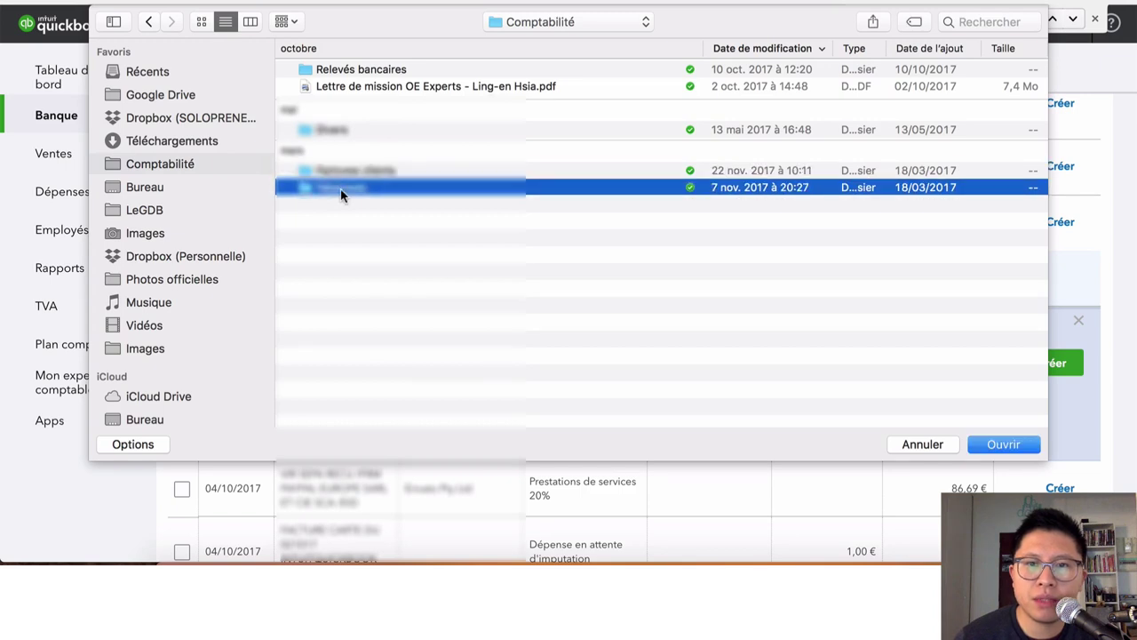
double_click(341, 194)
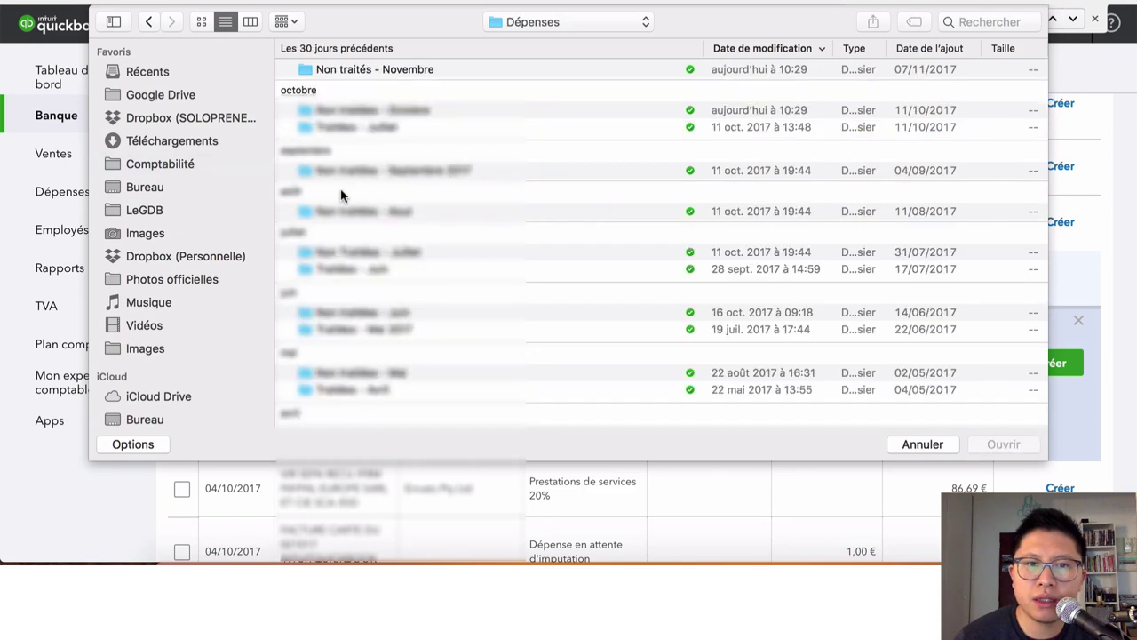
double_click(373, 110)
- Preview the Pipedrive invoice 031017_Pipedrive_14.pdf to check its amount and VAT, and attach it to the expense
click(376, 153)
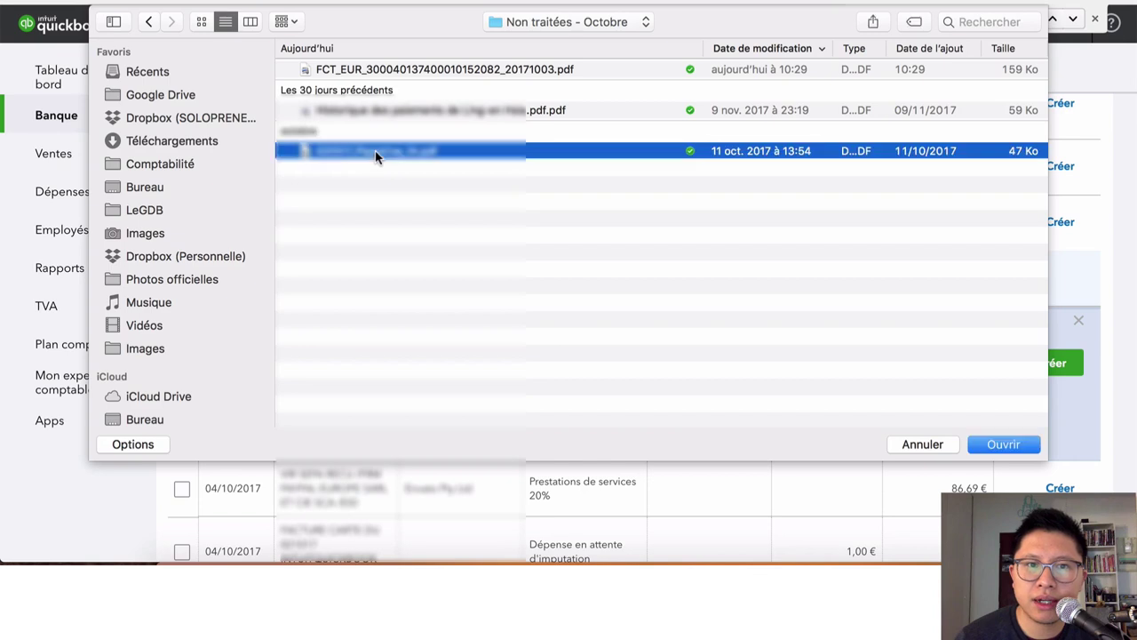
right_click(376, 156)
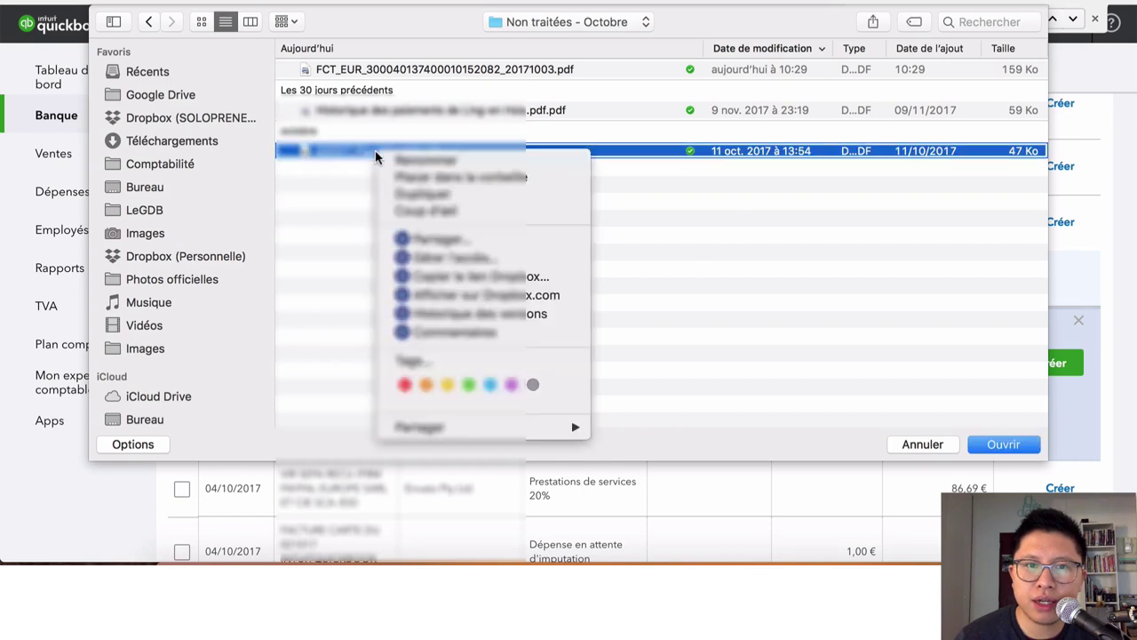
click(414, 210)
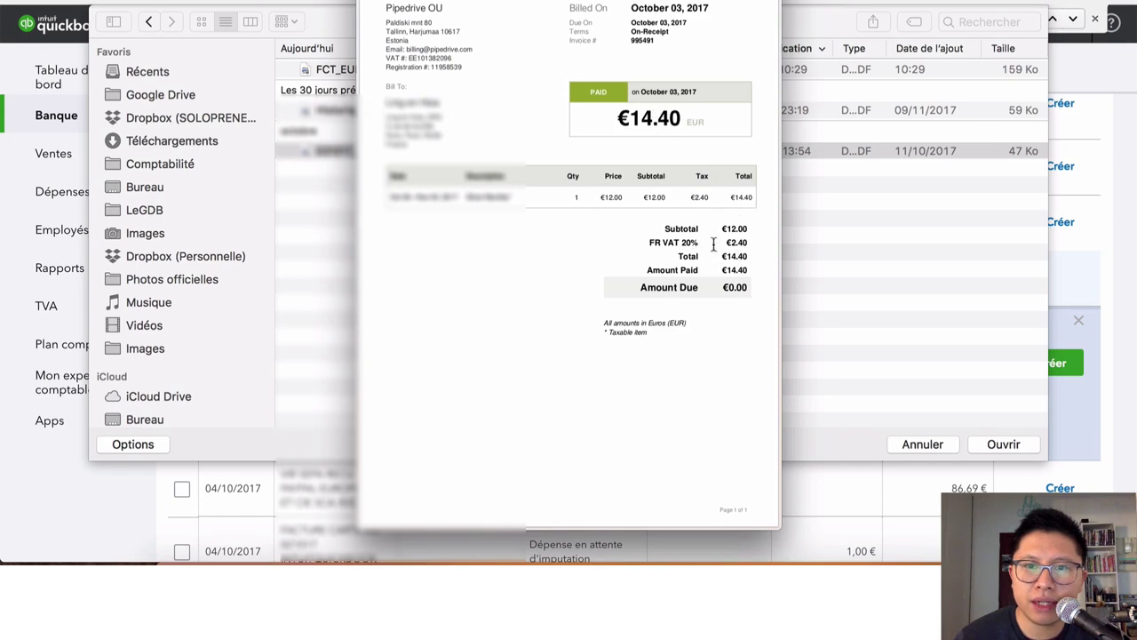
drag(712, 244, 751, 251)
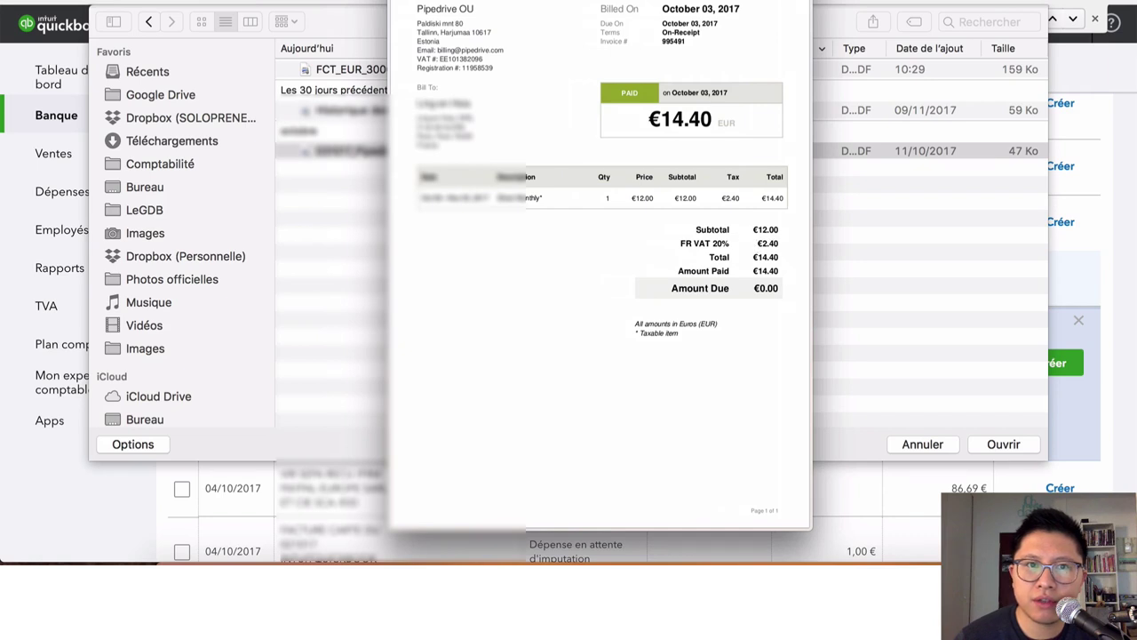
key(space)
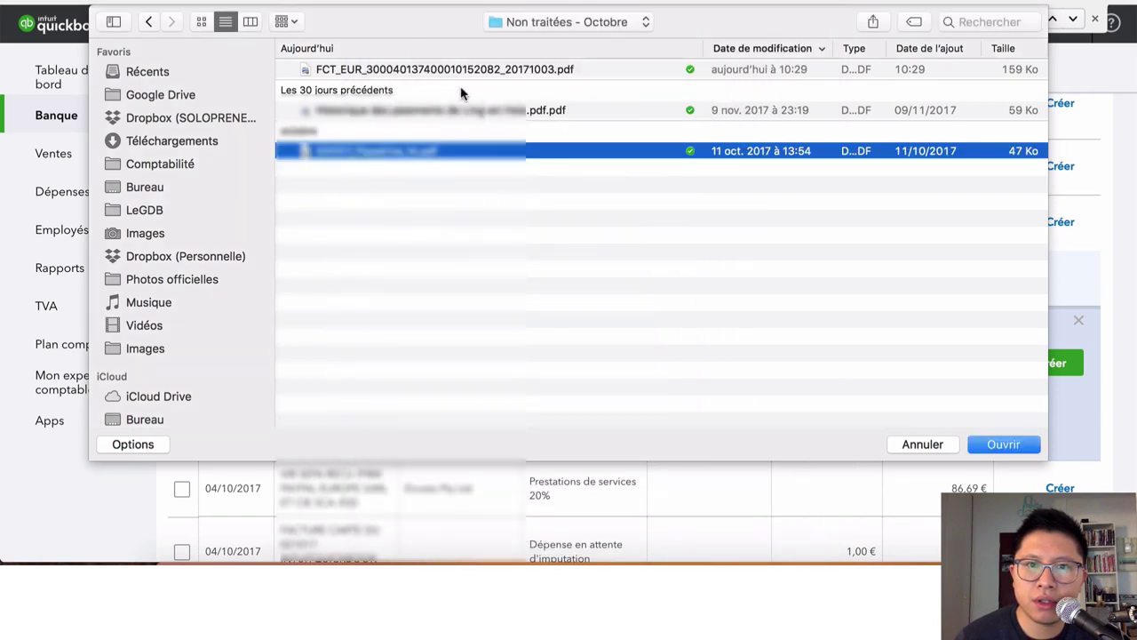
click(986, 446)
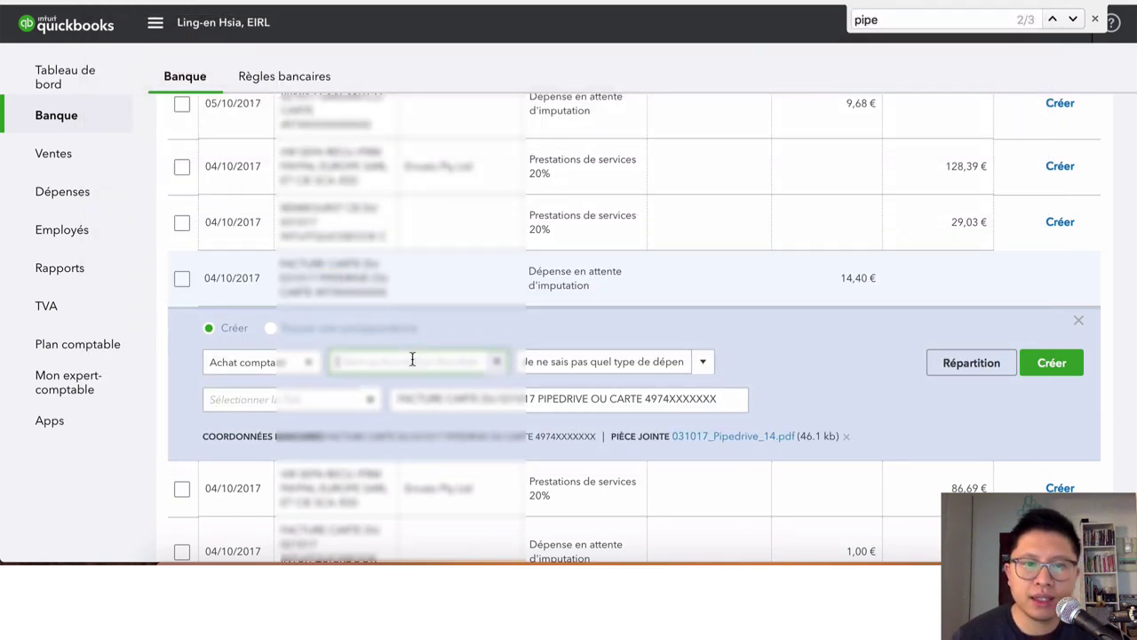
- Set the expense's supplier to Pipedrive and its category to Téléphone et internet (mobile, Internet, hébergement de site, FAI)
text(Pip)
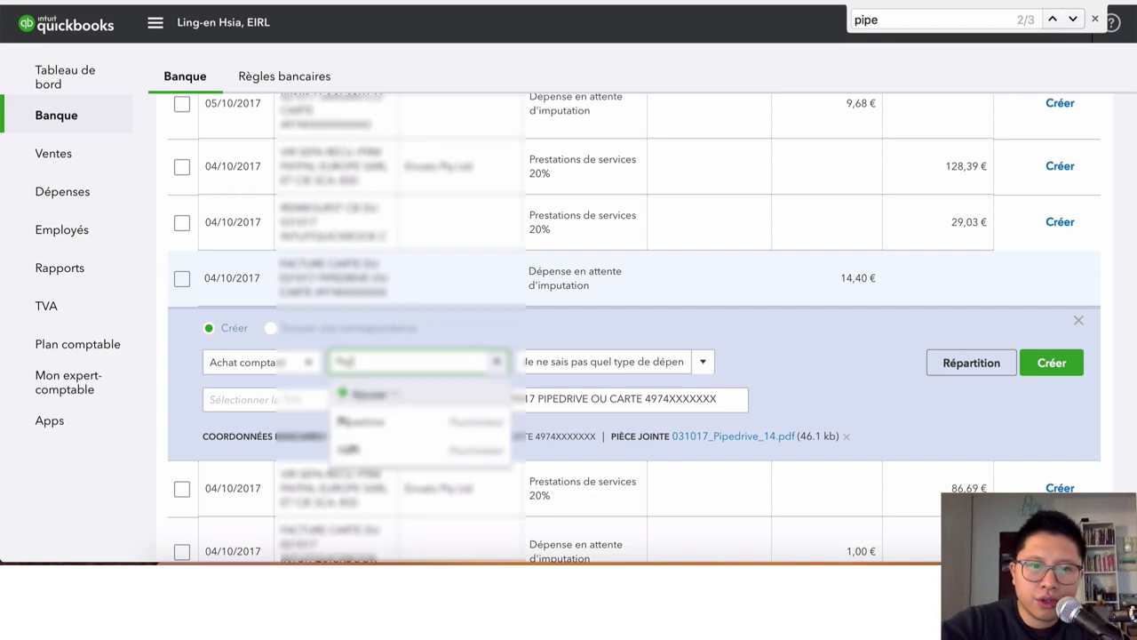
text(e)
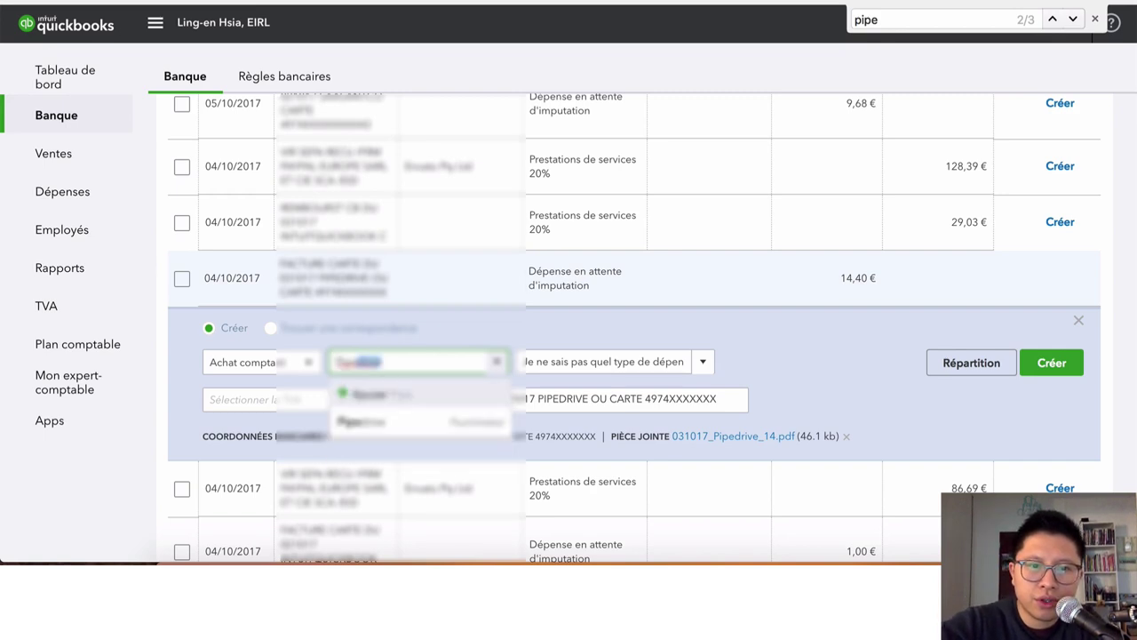
click(382, 437)
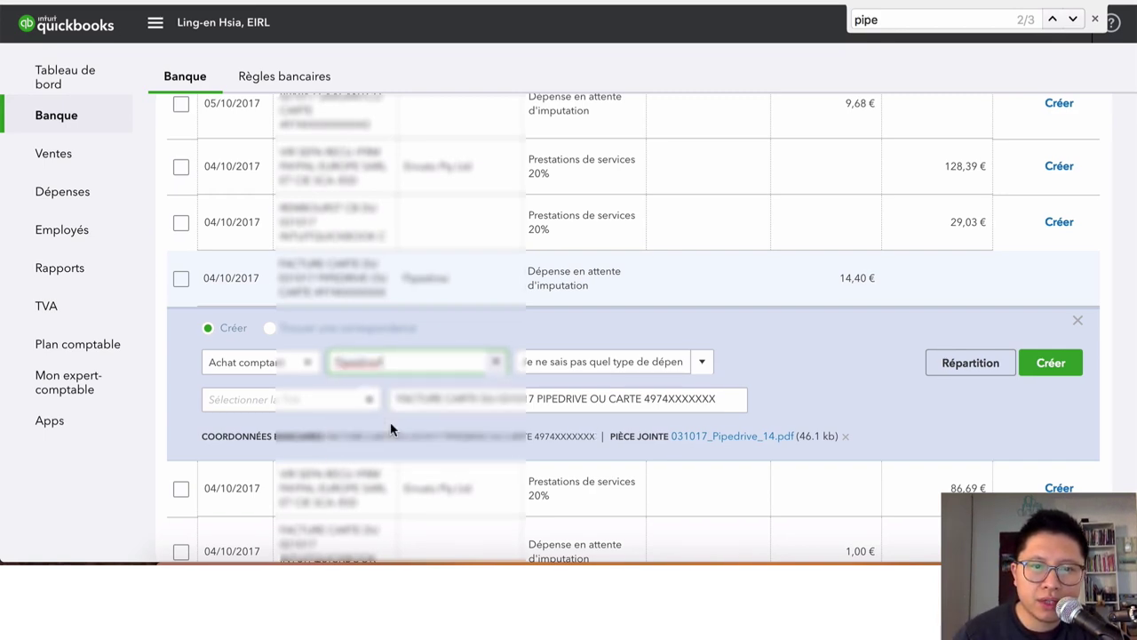
click(702, 365)
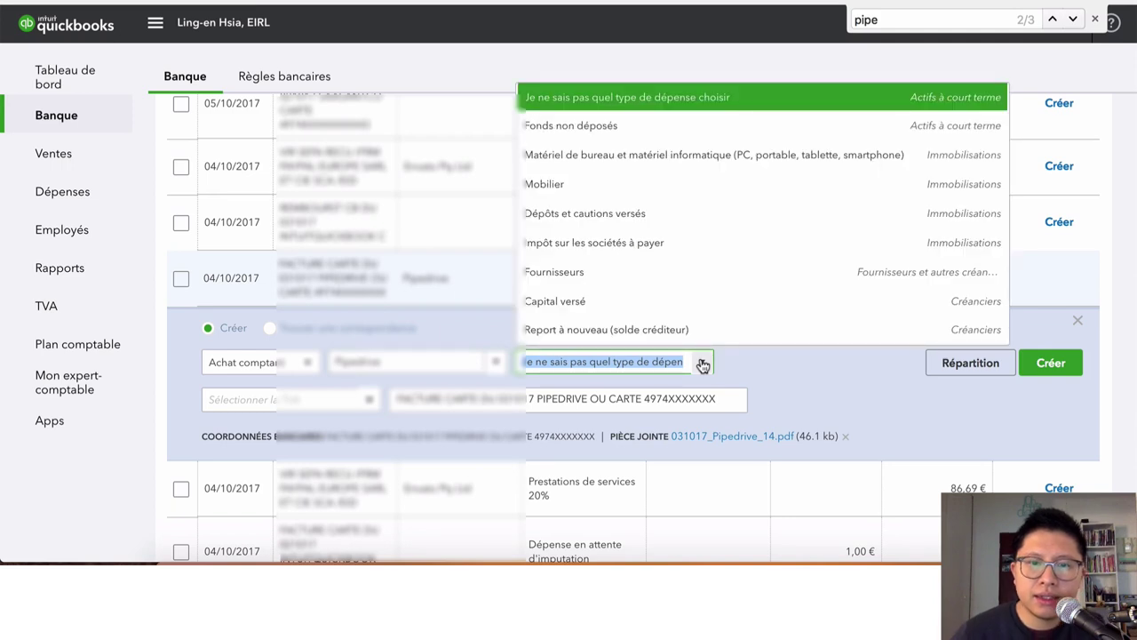
text(nternet)
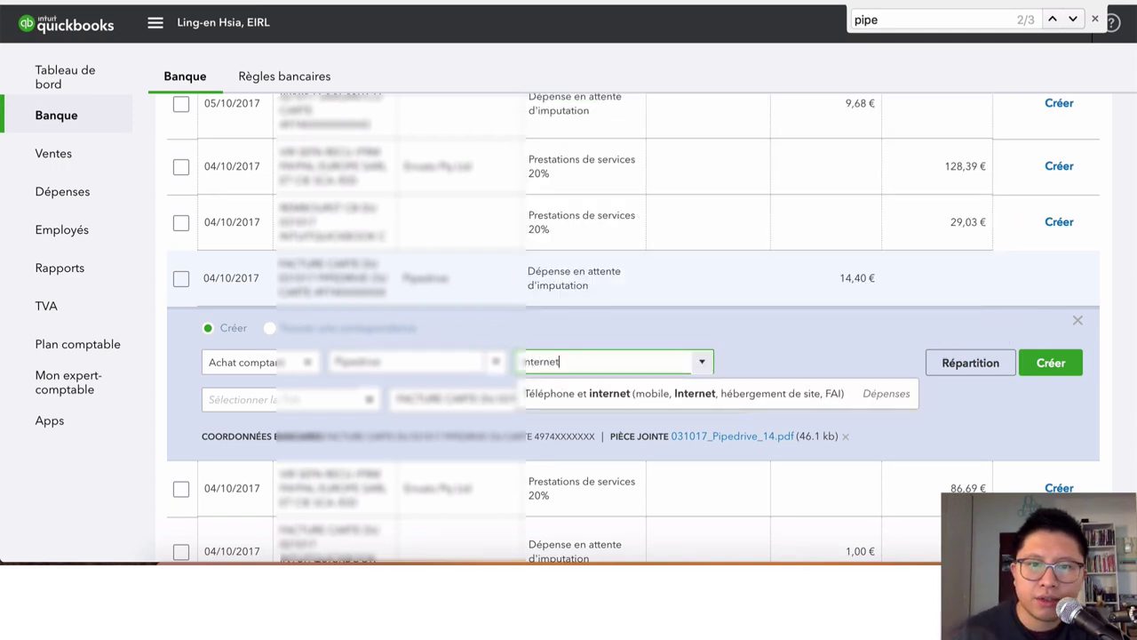
click(666, 395)
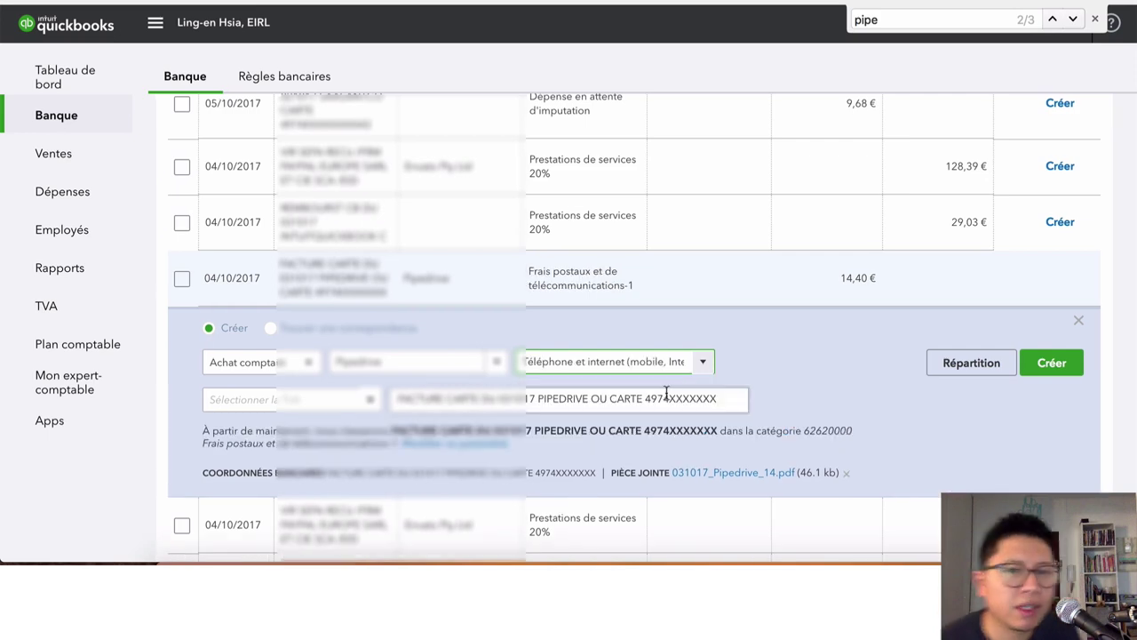
- Set the Pipedrive expense's VAT to 20 % TVA FR (Achats) and accept making it the category's default rate
click(371, 402)
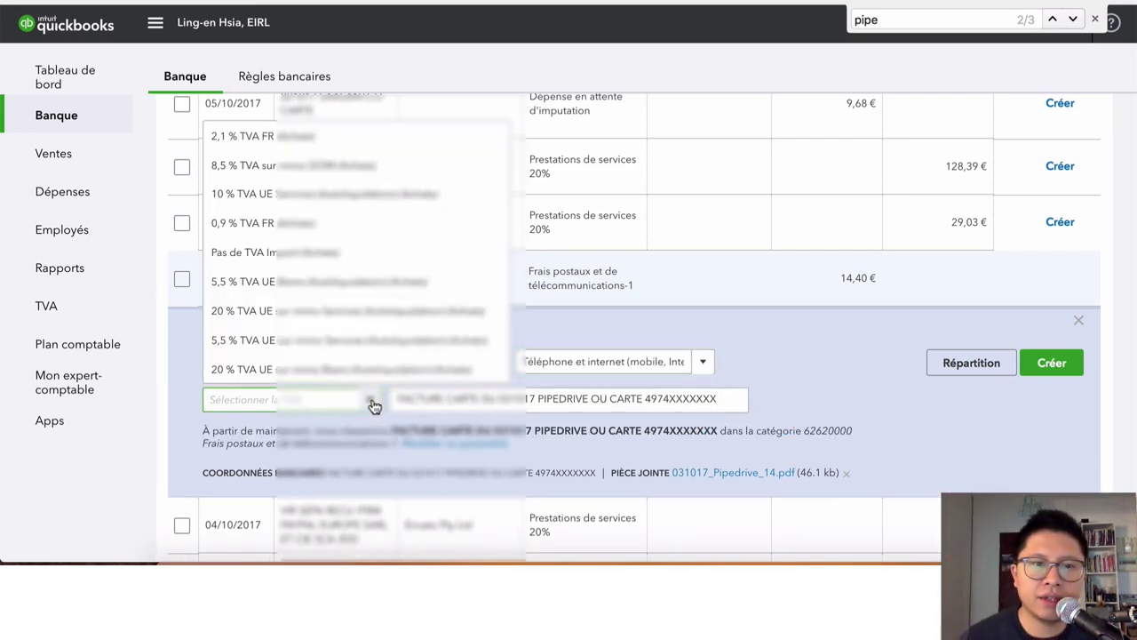
scroll(317, 297, down, 5)
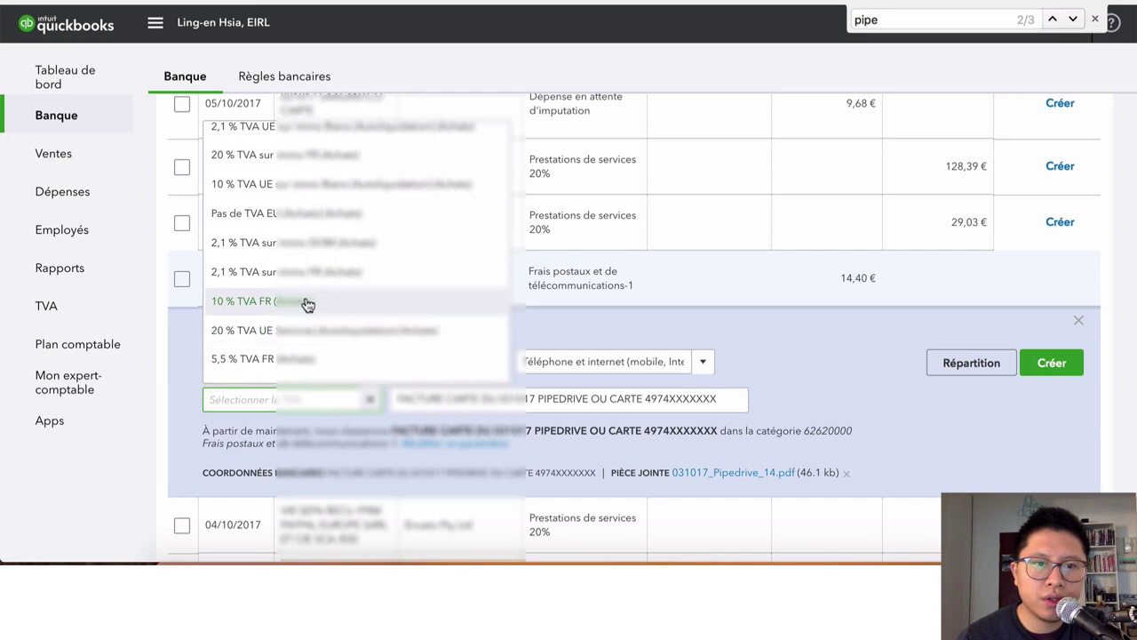
scroll(302, 289, down, 3)
click(299, 249)
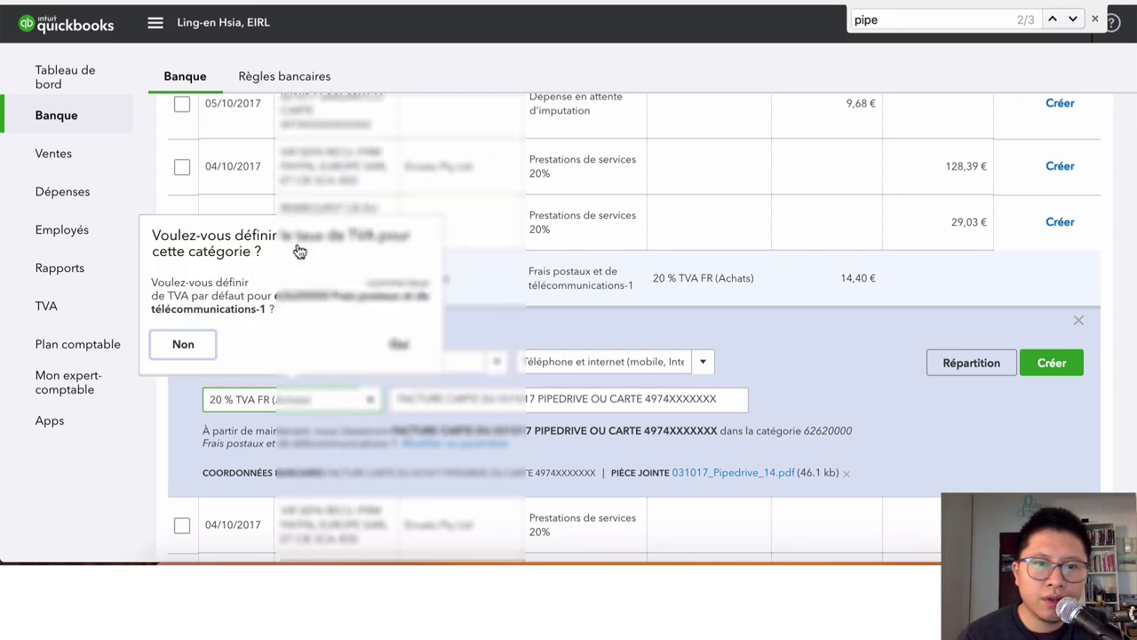
click(397, 344)
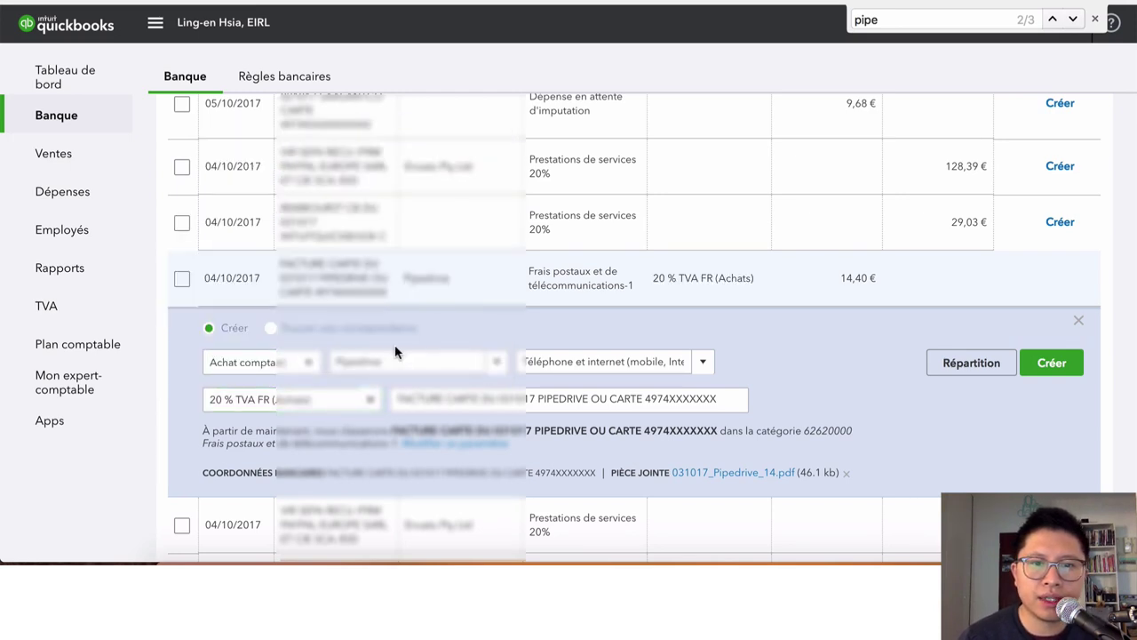
- Create the 14,40 € Pipedrive transaction with its attached invoice
scroll(291, 295, down, 2)
scroll(336, 294, down, 1)
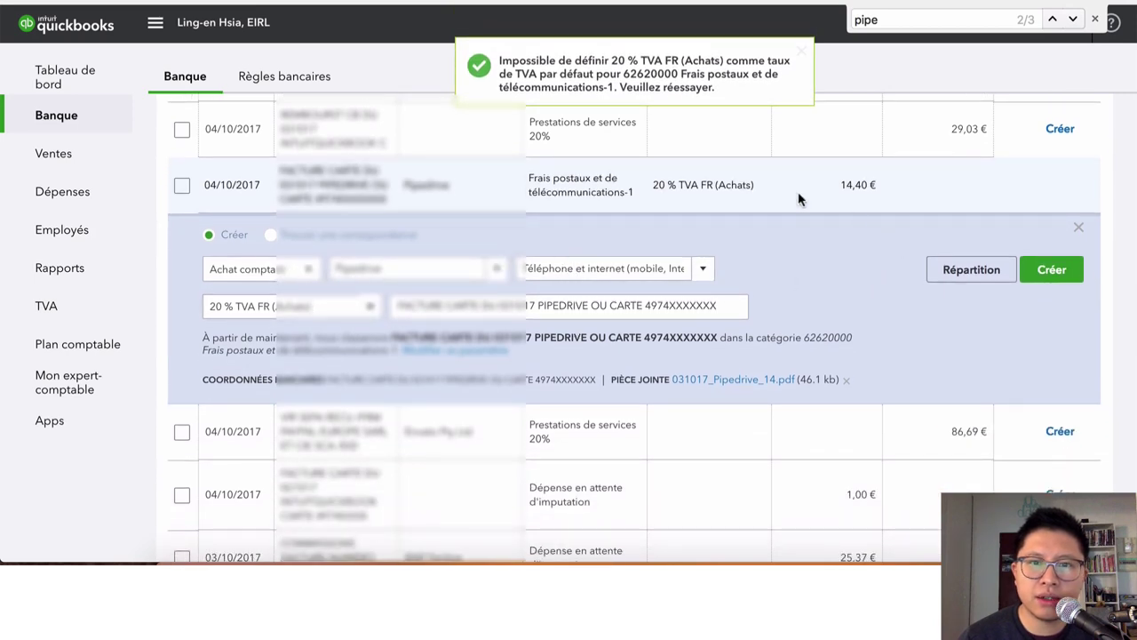
click(1054, 270)
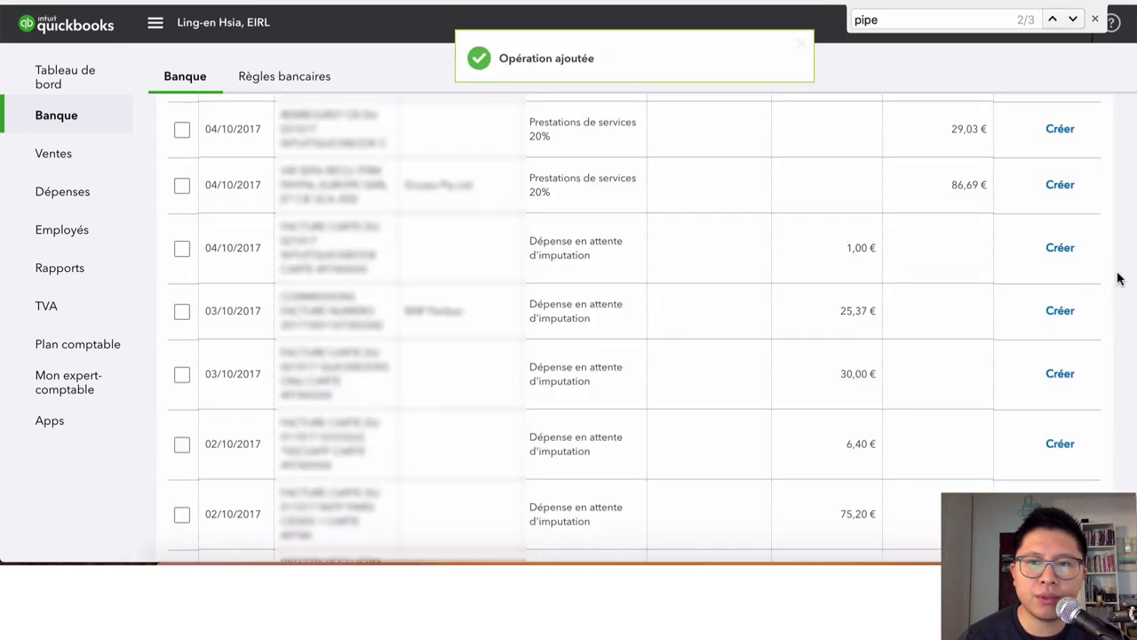
- Run the recommended Compte de résultat (provisoire) report, dismiss its customization tour, and review the charges, income and profit or loss
scroll(350, 266, up, 20)
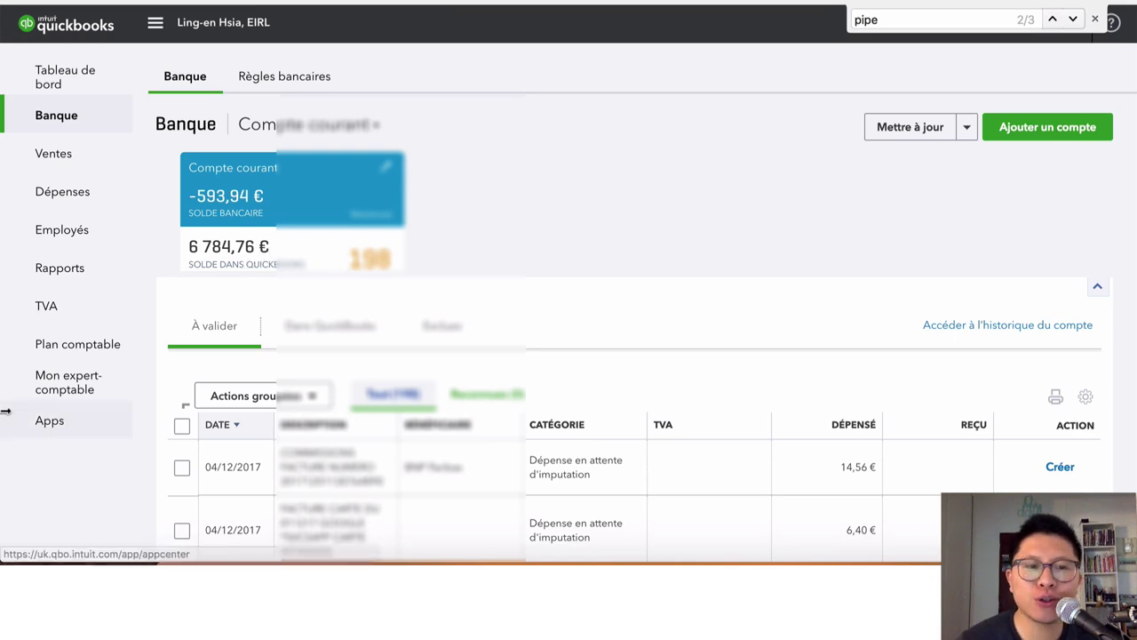
click(55, 267)
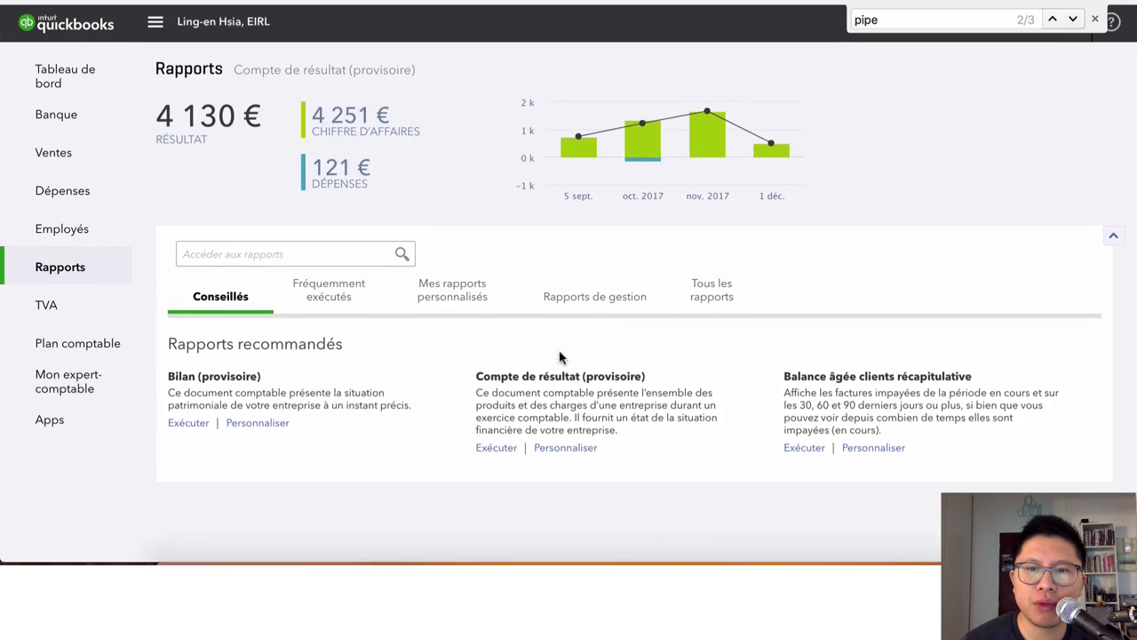
click(495, 451)
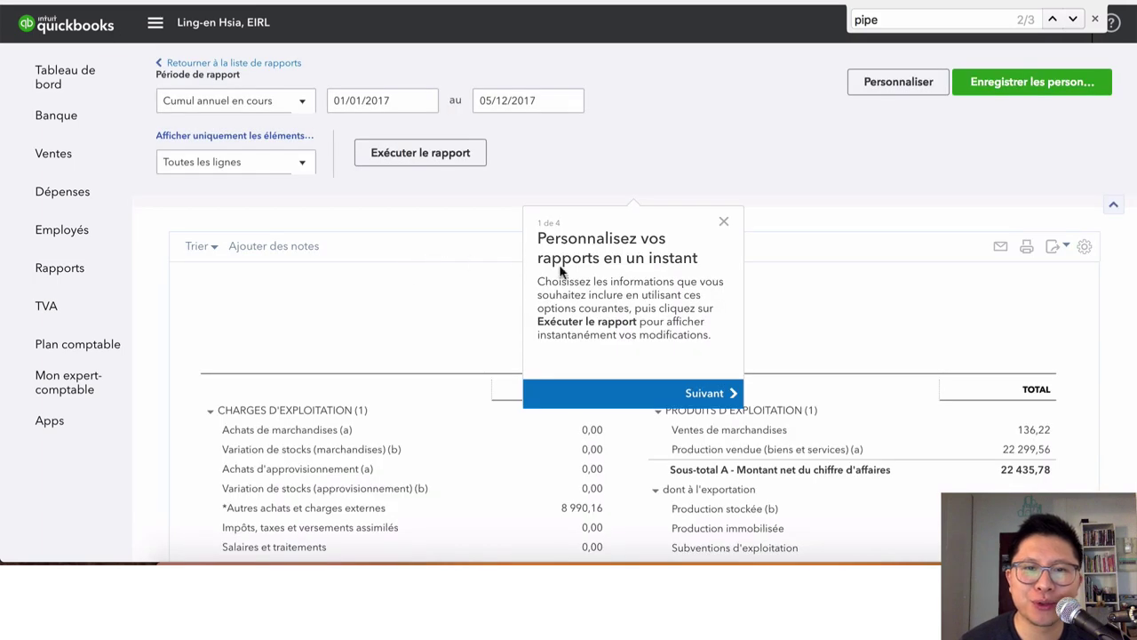
click(724, 221)
scroll(571, 304, down, 5)
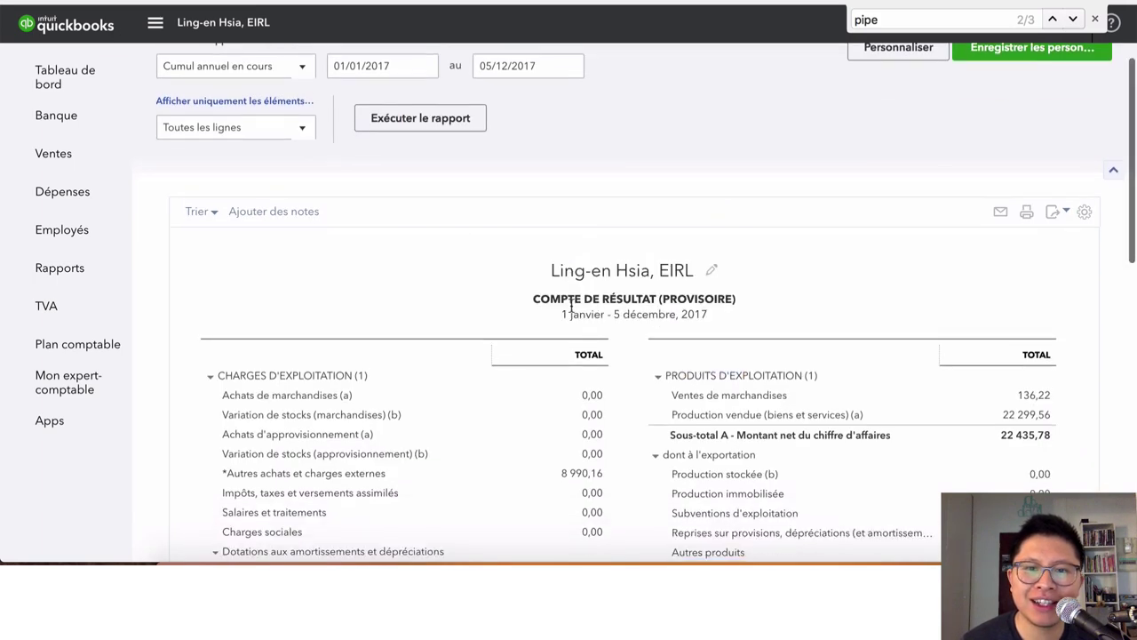
scroll(582, 269, down, 6)
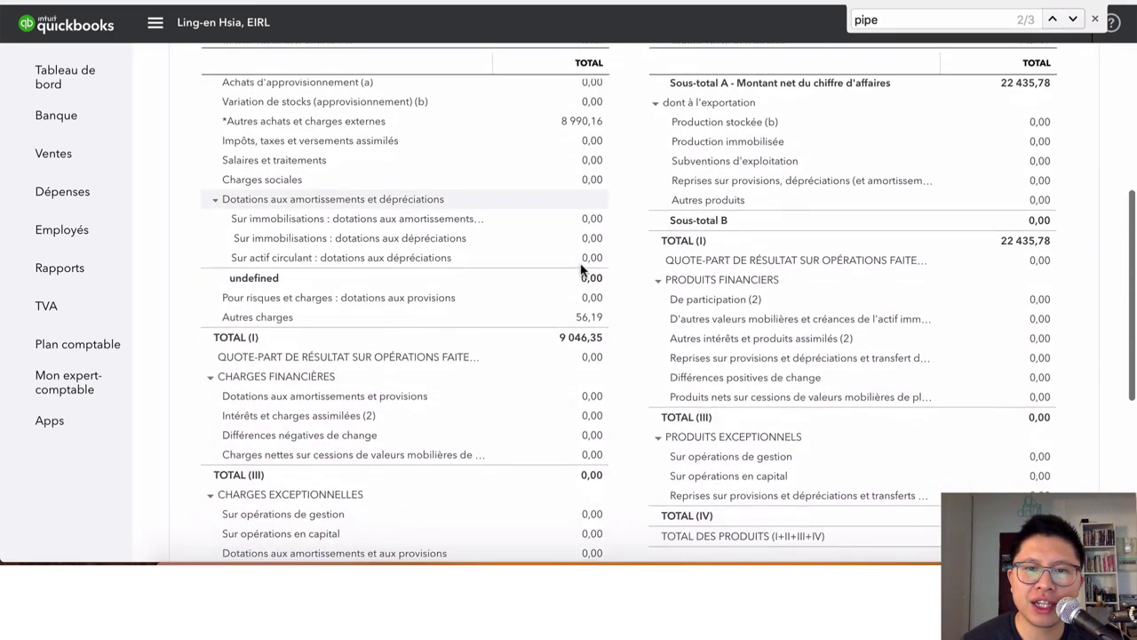
scroll(582, 269, down, 2)
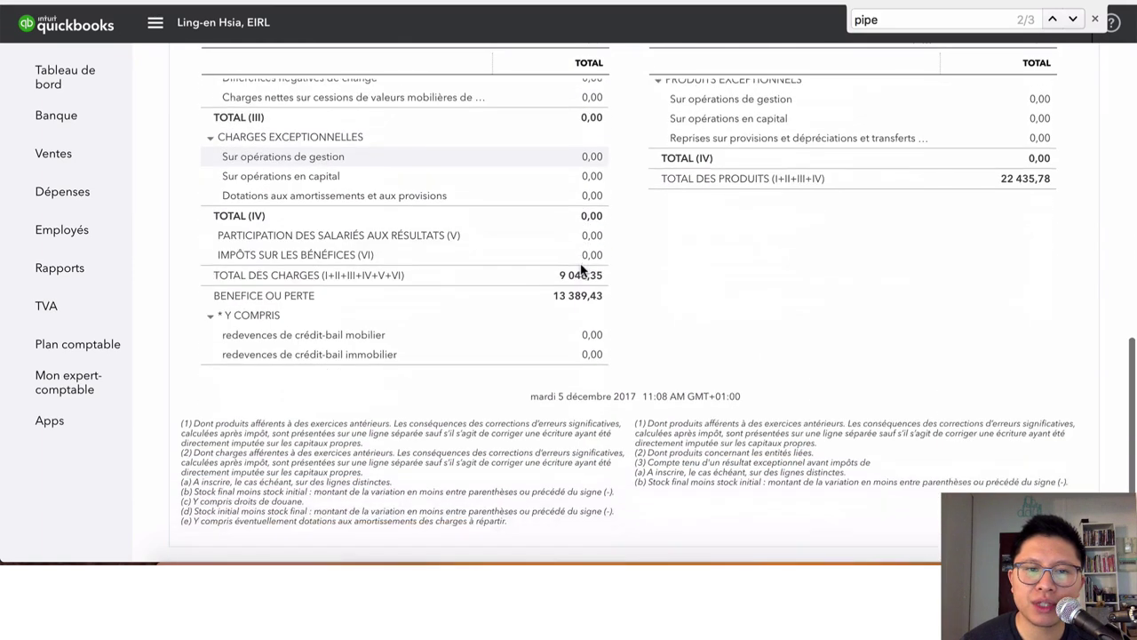
scroll(581, 270, up, 15)
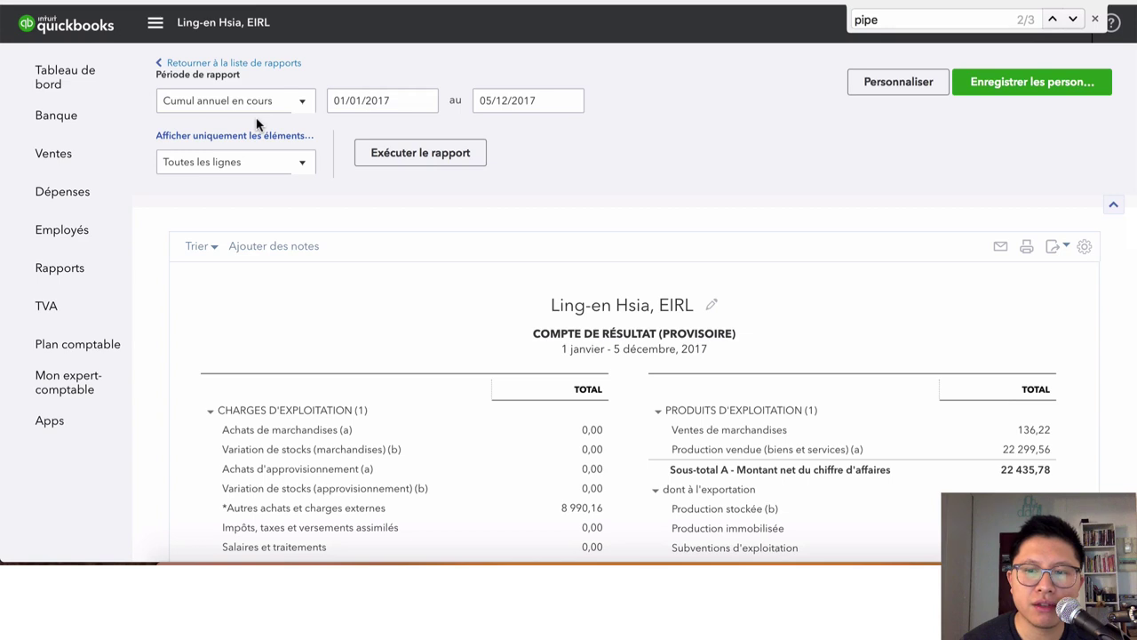
- Open the partner app catalogue and browse the most popular applications, such as PayPal, Stripe and Receipt Bank
click(34, 437)
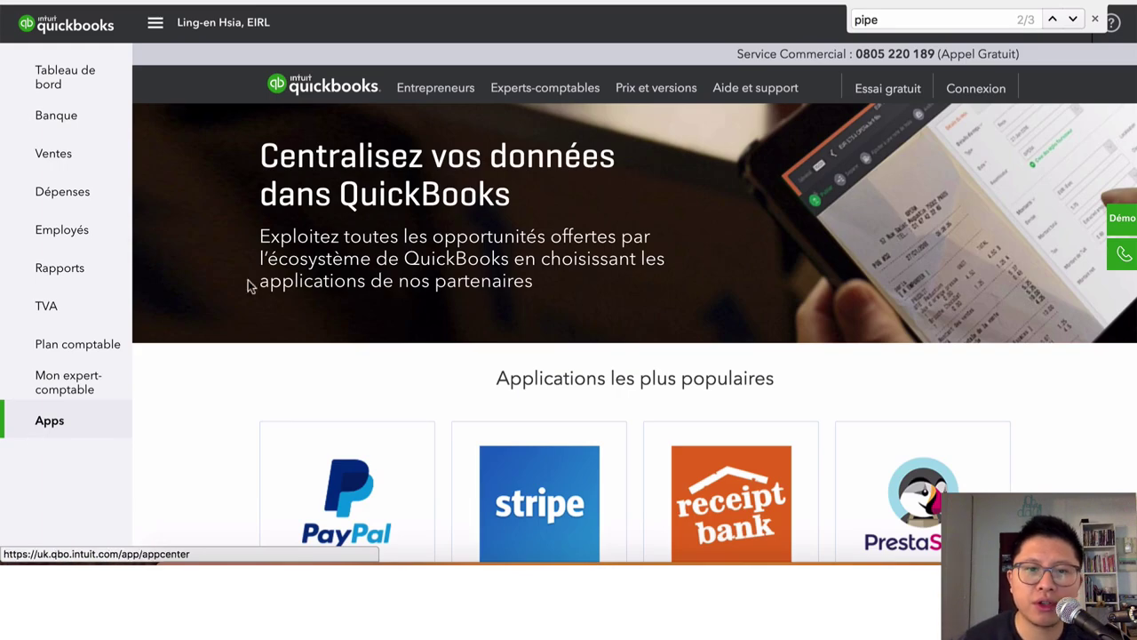
scroll(248, 284, down, 6)
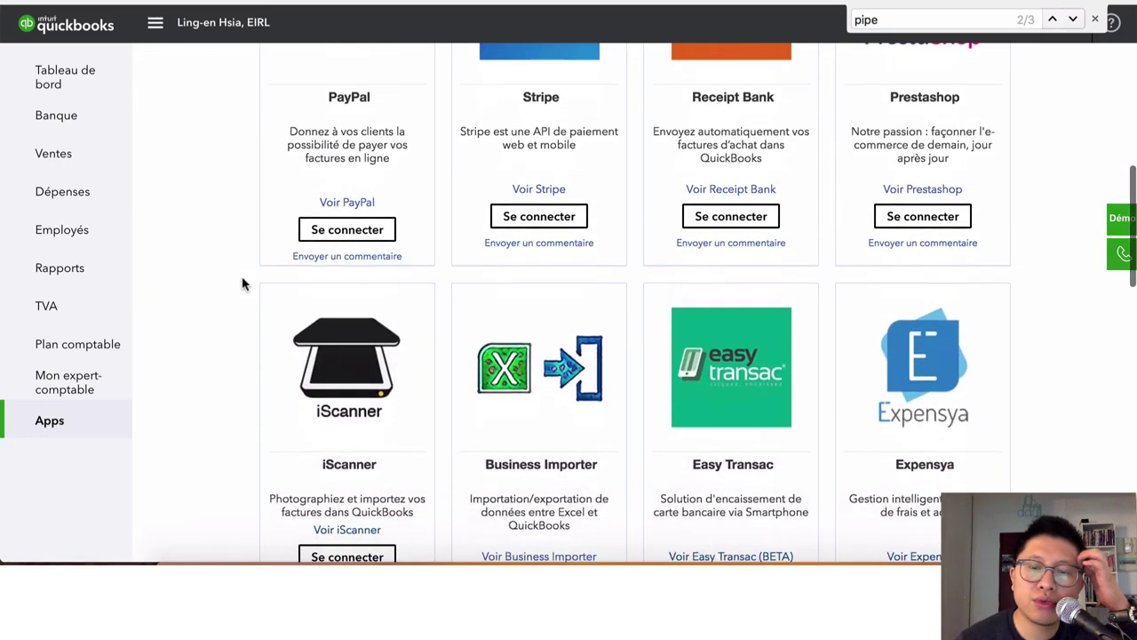
scroll(244, 282, up, 2)
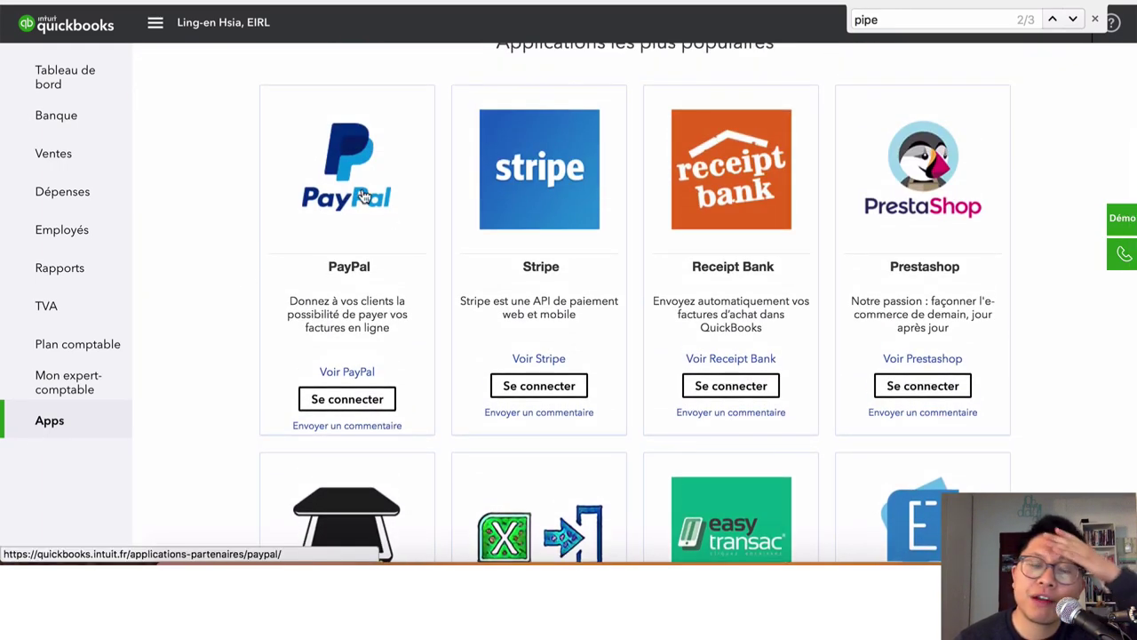